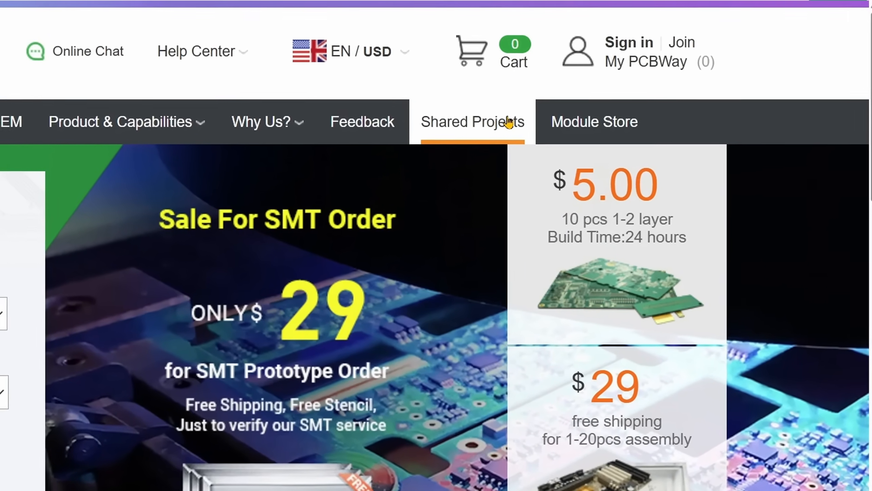
Open the Shared Projects page on the PCBWay website
left_click(509, 122)
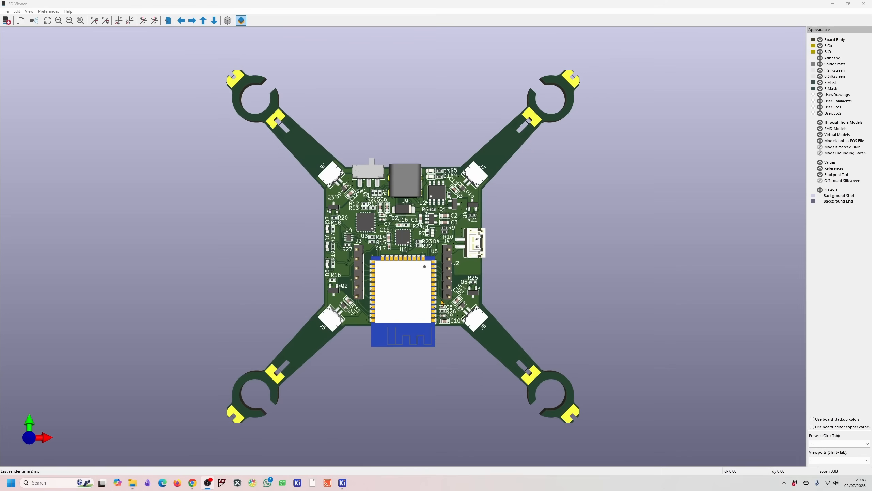
Examine the assembled drone board from several angles in the 3D viewer, and close the viewer
right_click(391, 376)
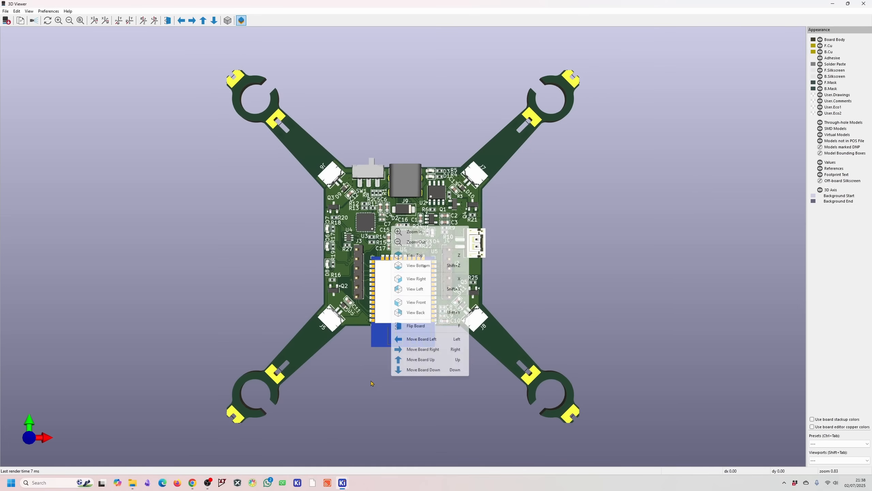
left_click_drag(372, 383, 434, 128)
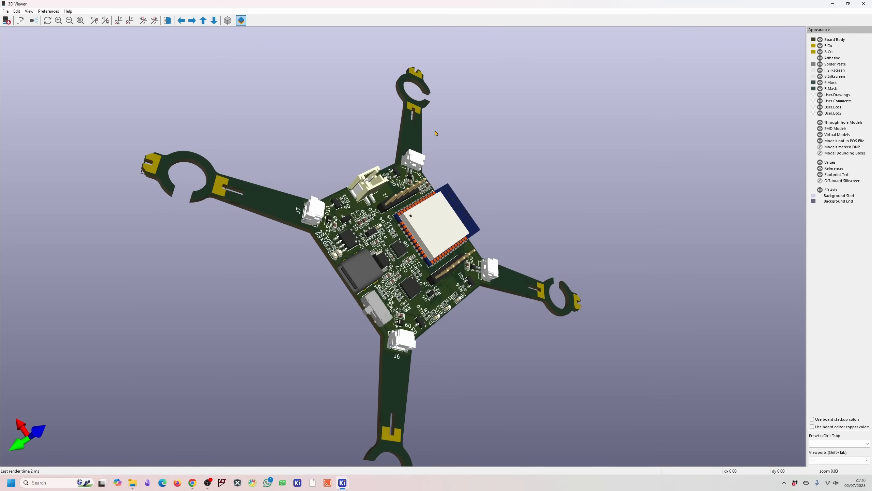
left_click_drag(380, 121, 284, 176)
left_click(864, 4)
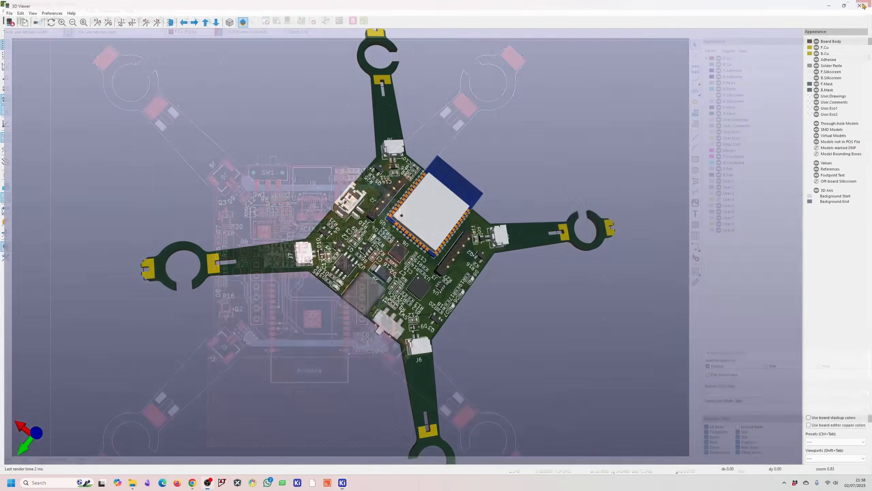
Hide the B.Cu layer and both silkscreen layers to inspect the front copper routing on the board
scroll(291, 286, "down", 1)
scroll(351, 250, "up", 2)
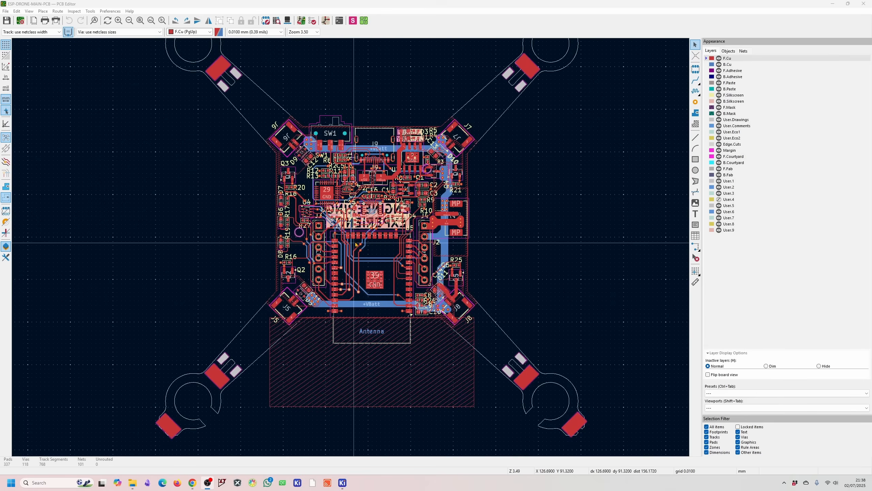
scroll(351, 250, "up", 1)
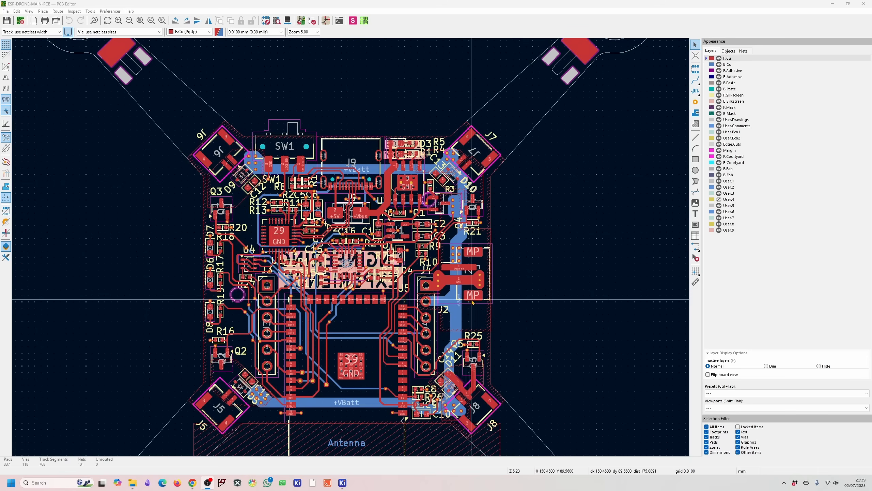
left_click(718, 64)
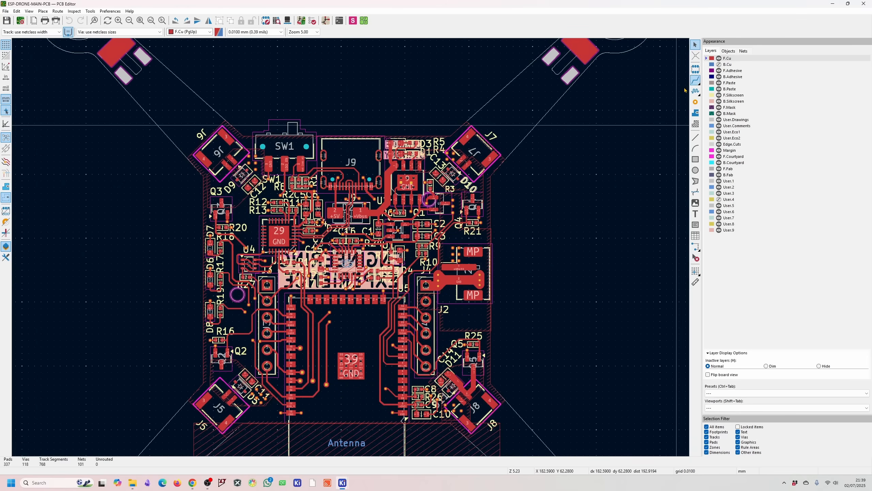
scroll(321, 285, "up", 2)
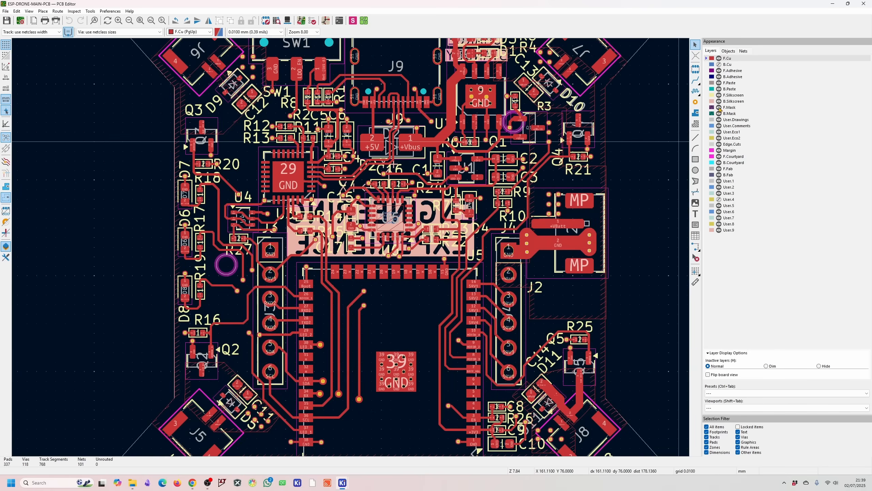
left_click(719, 101)
left_click(718, 95)
scroll(402, 109, "down", 1)
scroll(308, 265, "up", 1)
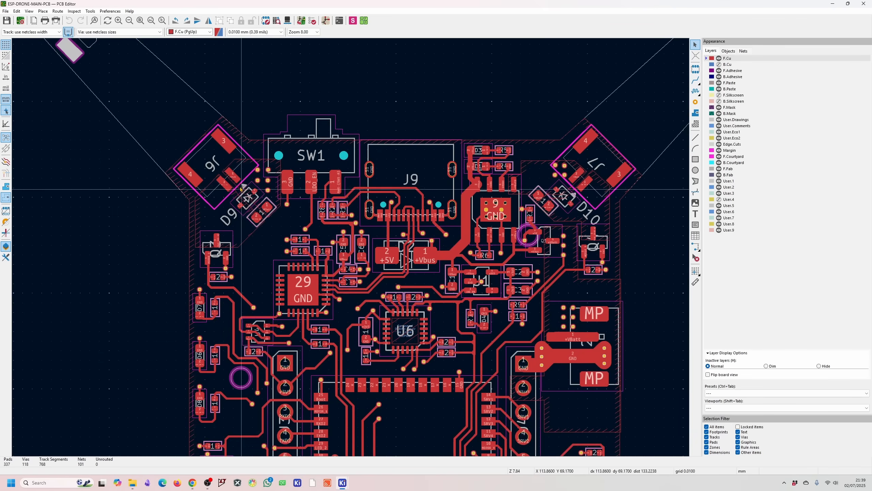
scroll(531, 231, "down", 1)
middle_click_drag(267, 372, 287, 323)
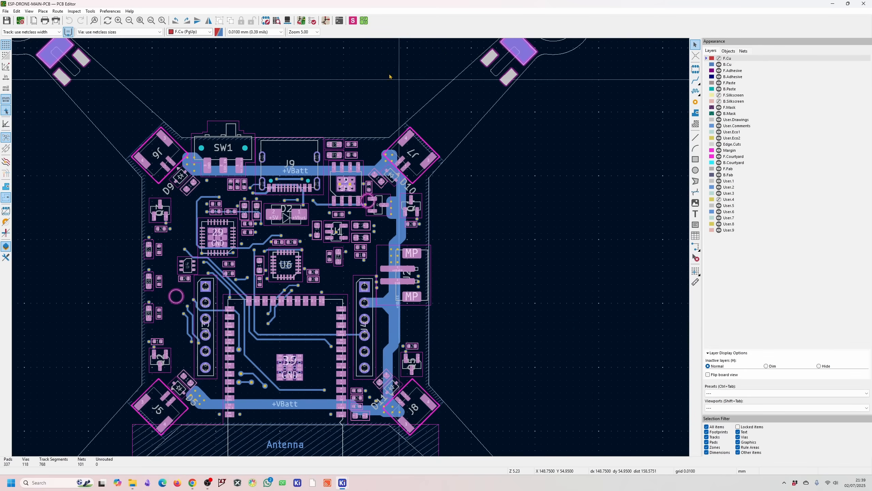
Run the design rules check with zone refilling, review the listed violations, and close the checker
left_click(311, 21)
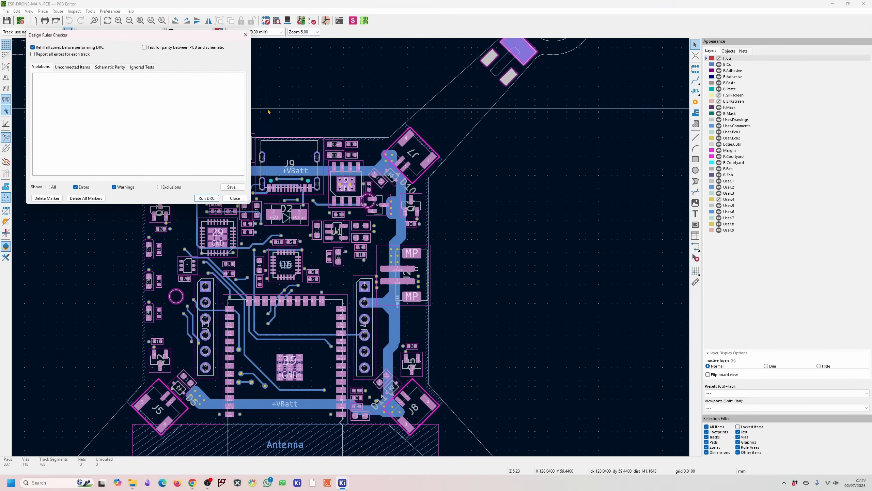
left_click(206, 198)
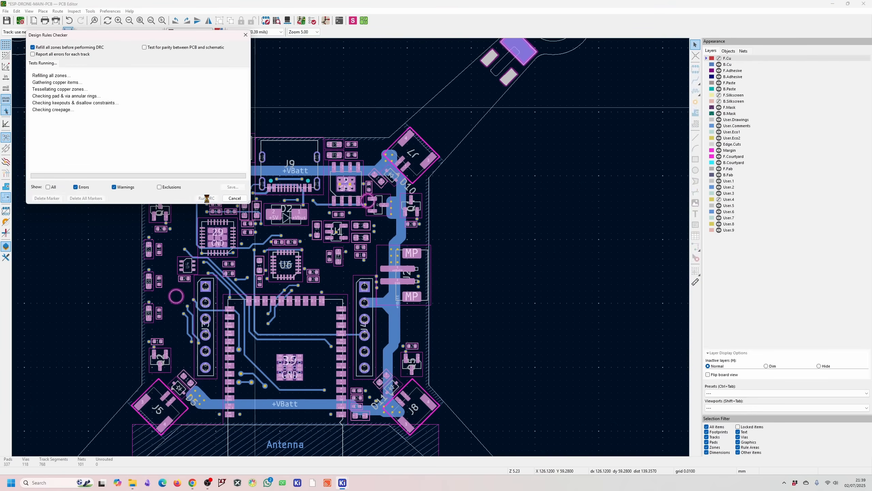
left_click(53, 85)
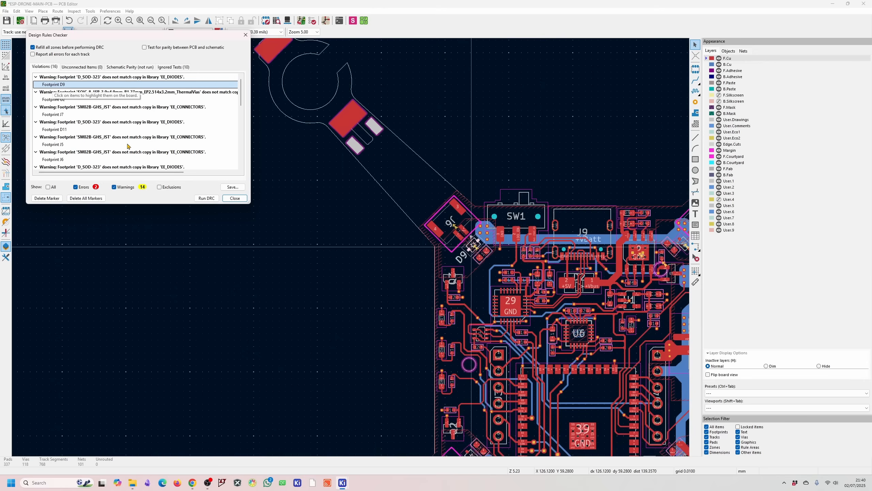
scroll(134, 156, "down", 1)
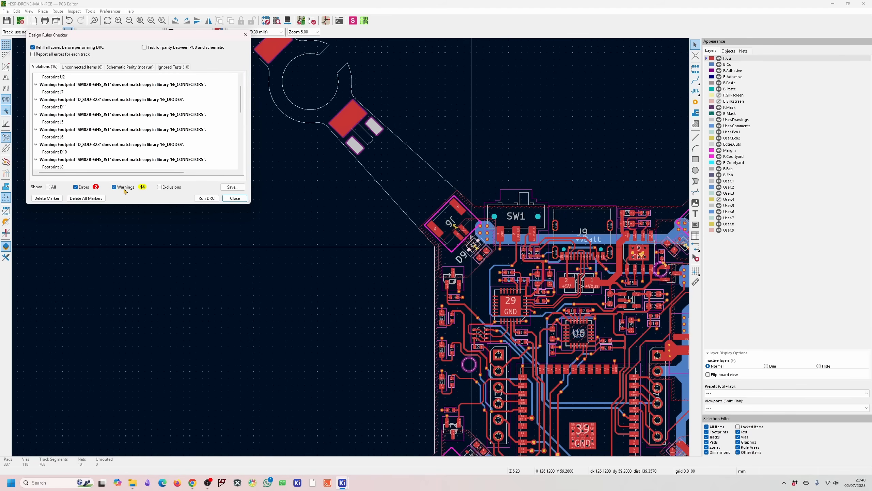
left_click(235, 198)
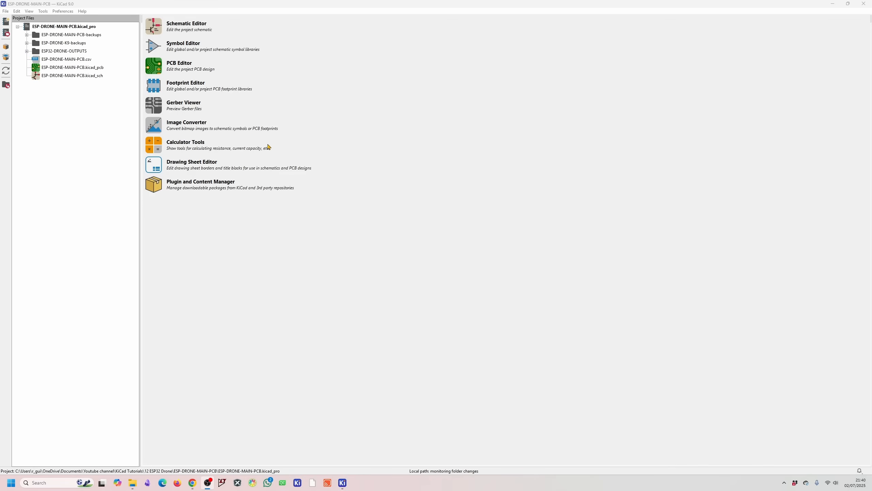
Create a new jobset file named Manufacturing_Pack in the ESP-DRONE-MAIN-PCB project folder
left_click(5, 11)
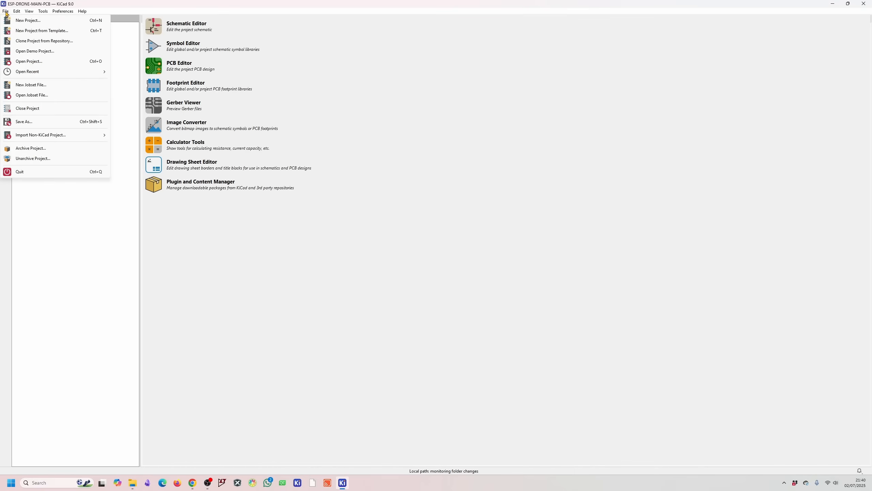
left_click(249, 242)
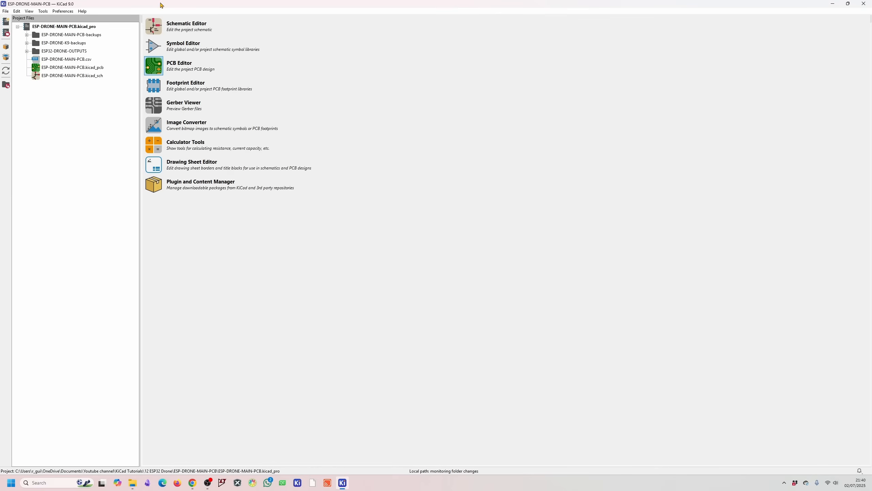
left_click(5, 12)
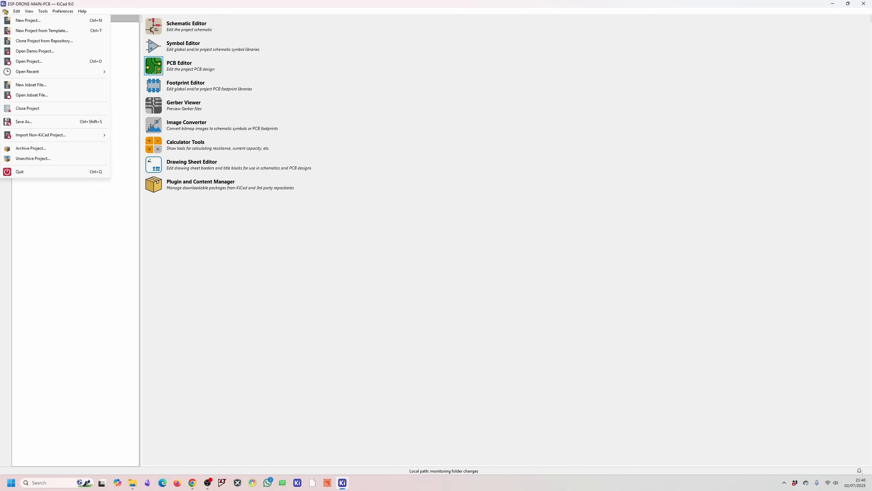
left_click(31, 85)
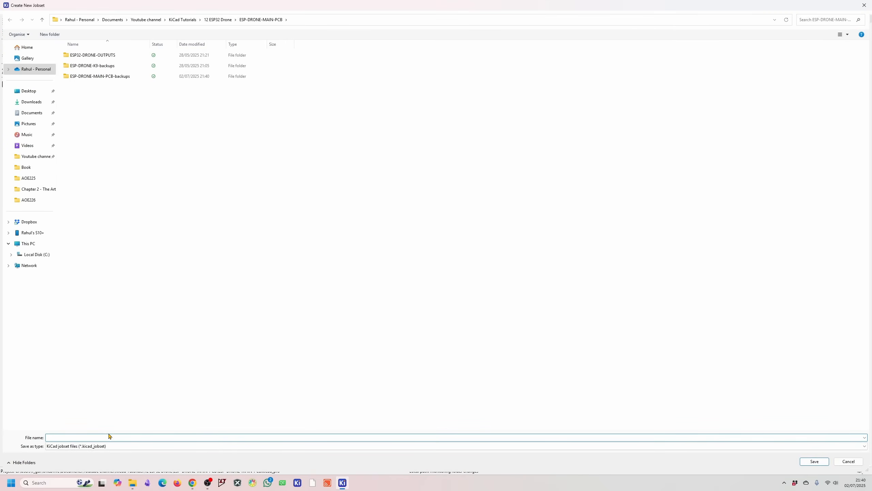
type("Manufacturing_Pack")
left_click(814, 462)
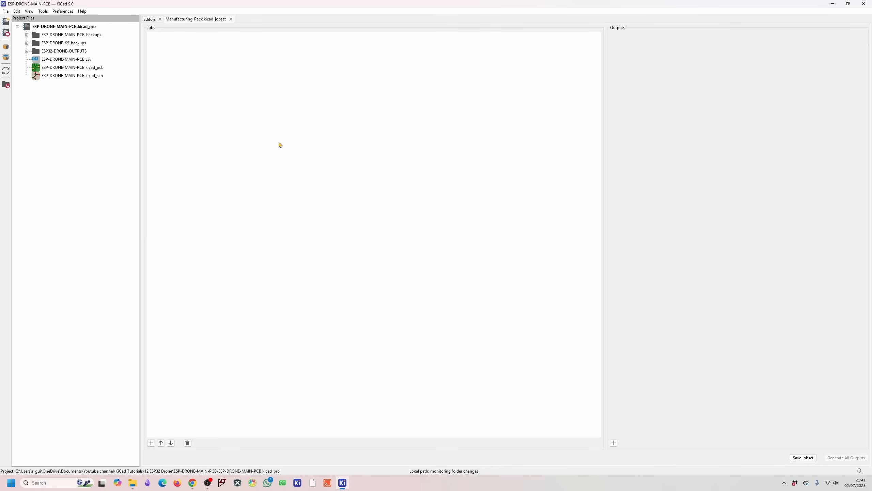
left_click(151, 20)
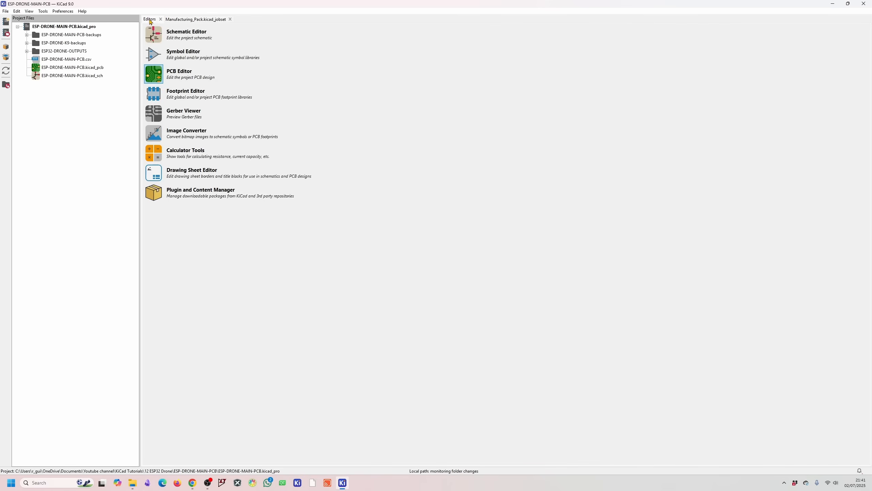
left_click(192, 19)
left_click(150, 20)
left_click(203, 20)
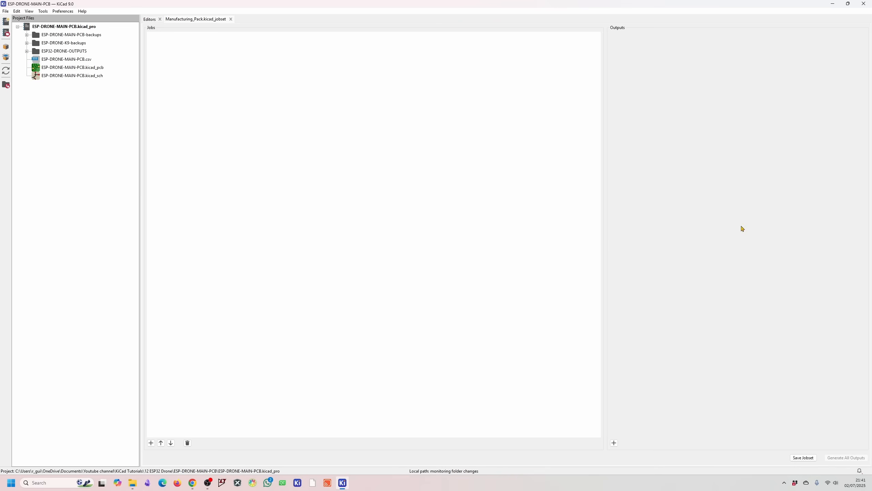
Open the project schematic and bring up the editing view of its symbol fields table for the bill of materials
left_click(150, 19)
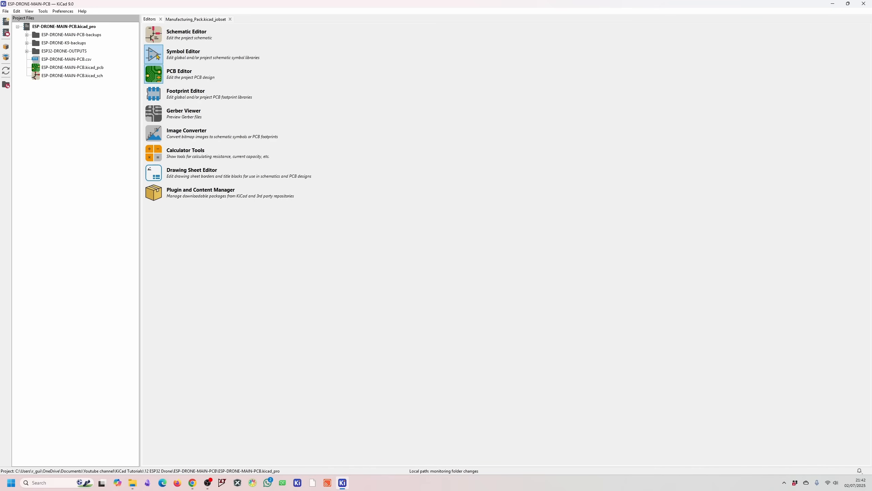
left_click(155, 37)
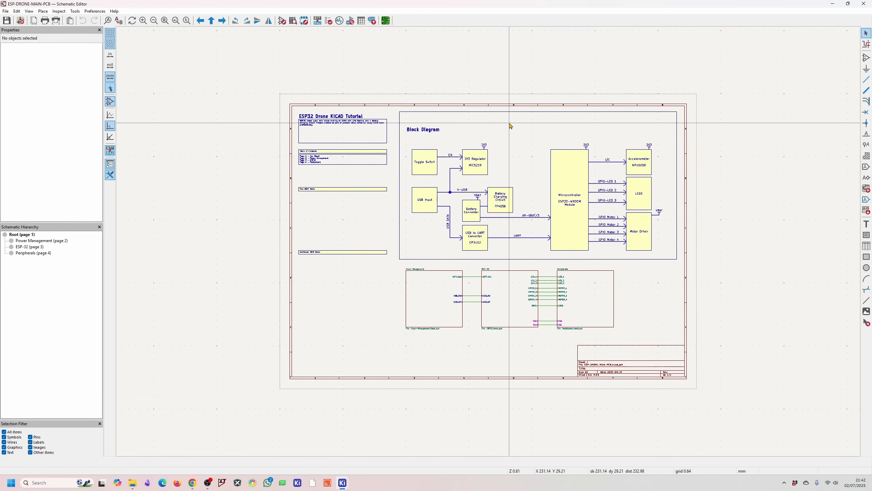
scroll(510, 126, "up", 2)
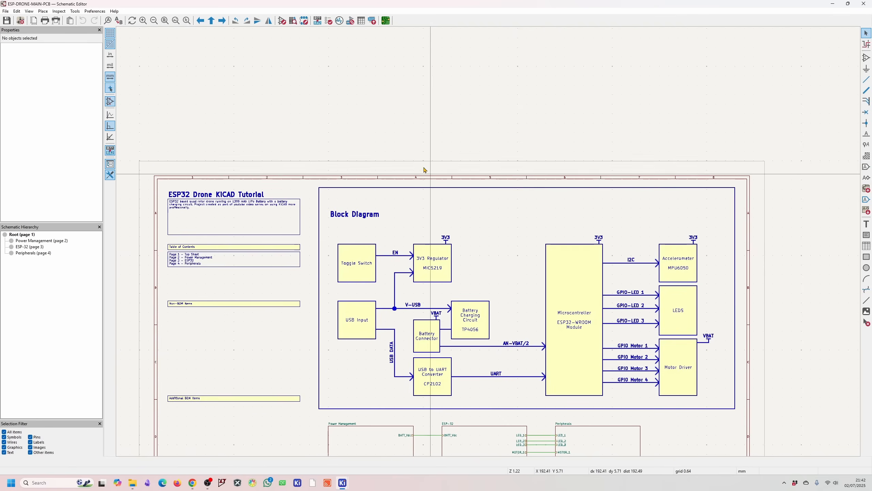
left_click(372, 22)
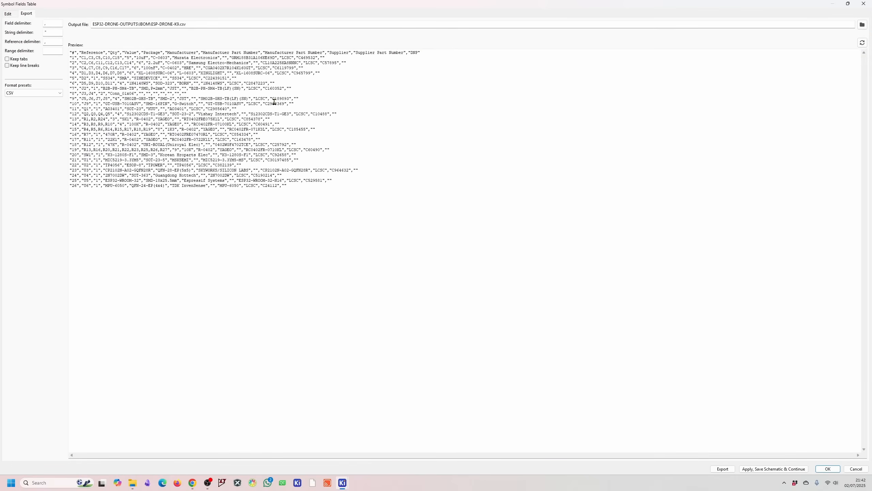
left_click(8, 14)
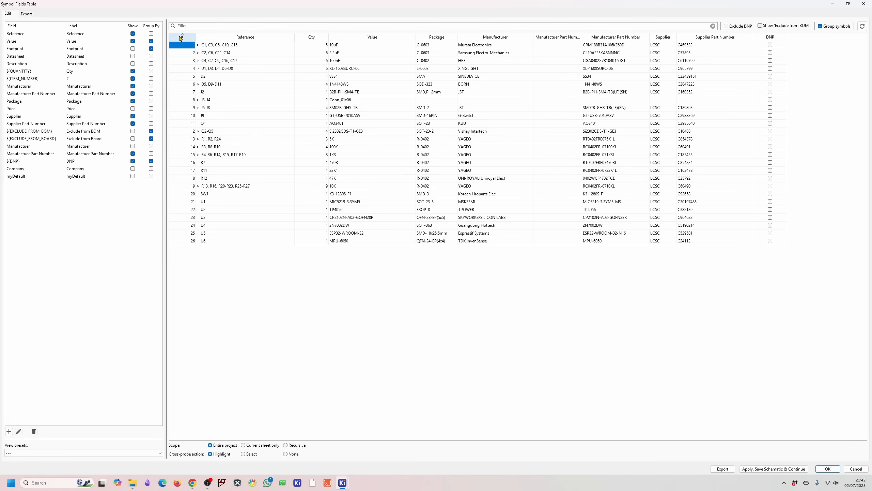
Switch the ${ITEM_NUMBER} column of the symbol fields table off and back on
left_click(15, 81)
left_click(133, 79)
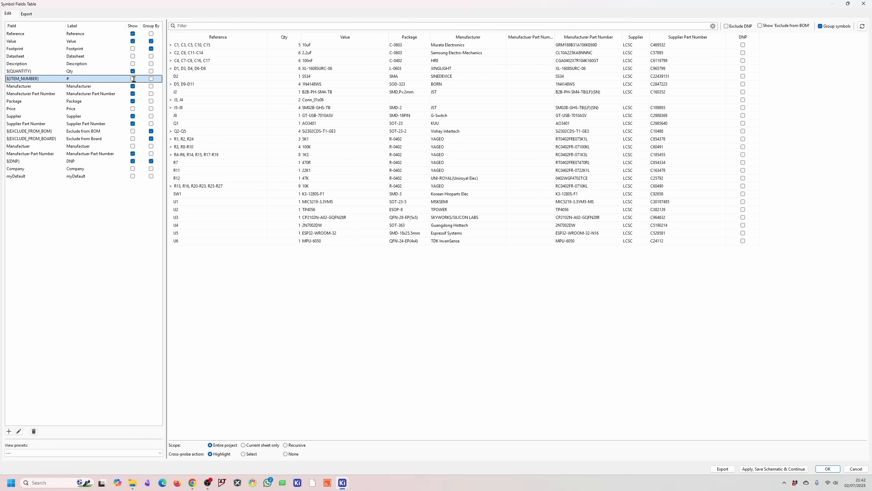
left_click(133, 78)
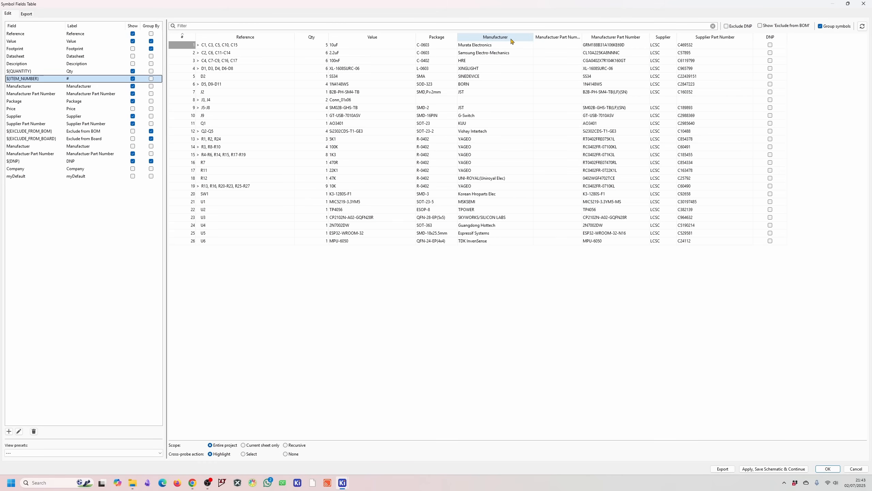
Hide the empty, misspelled "Manufactuer Part Number" column in the symbol fields table
double_click(581, 37)
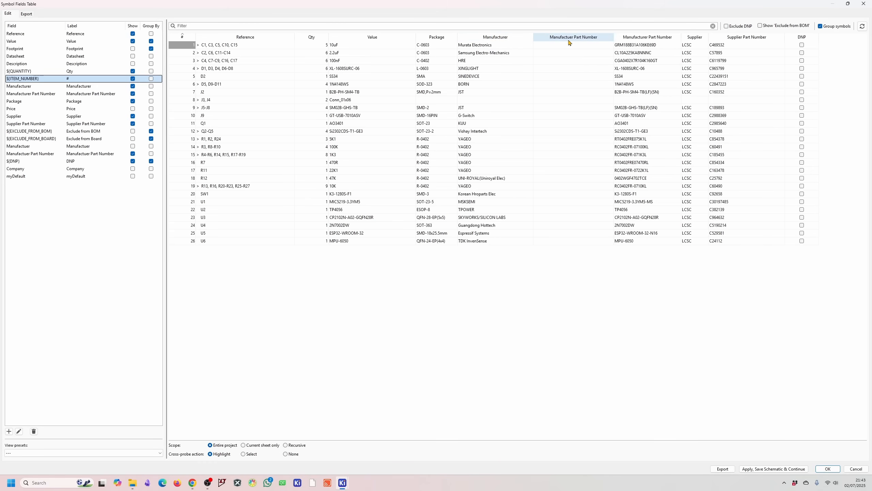
left_click(132, 154)
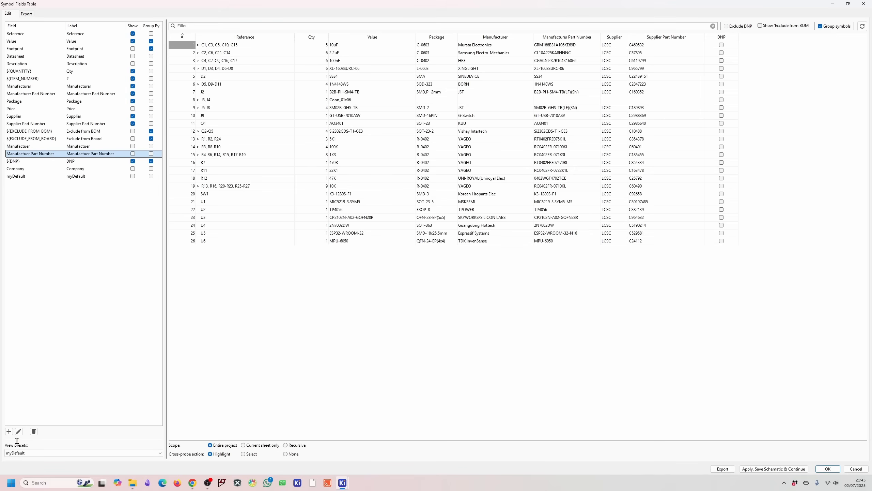
left_click(22, 453)
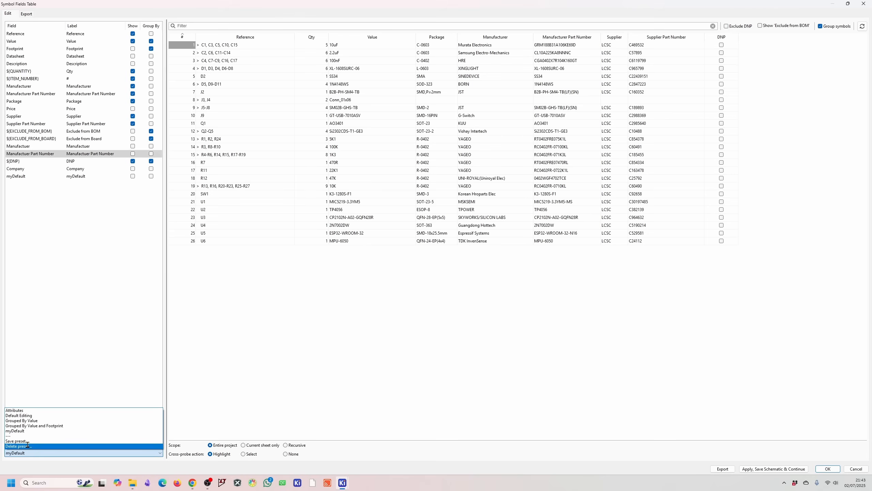
left_click(21, 446)
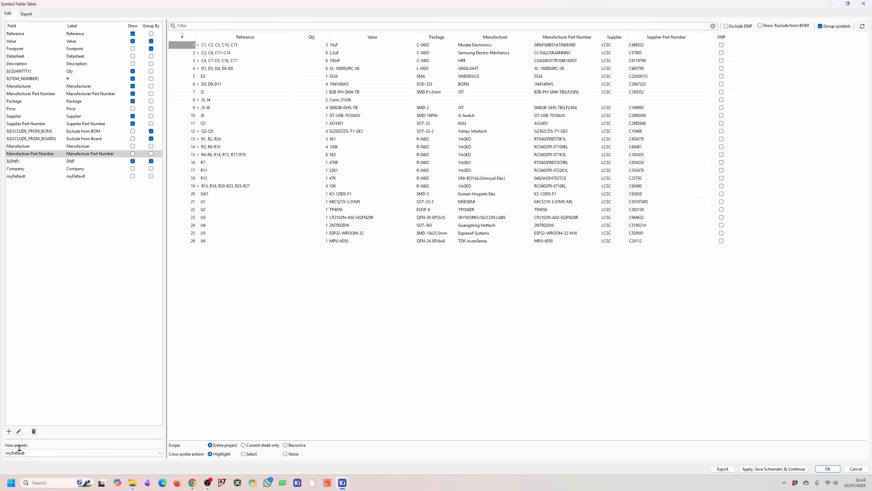
left_click(19, 451)
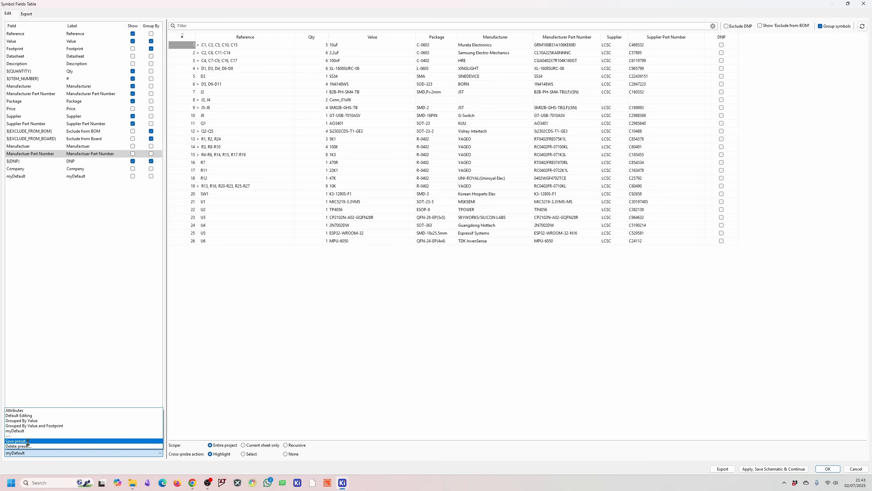
left_click(97, 365)
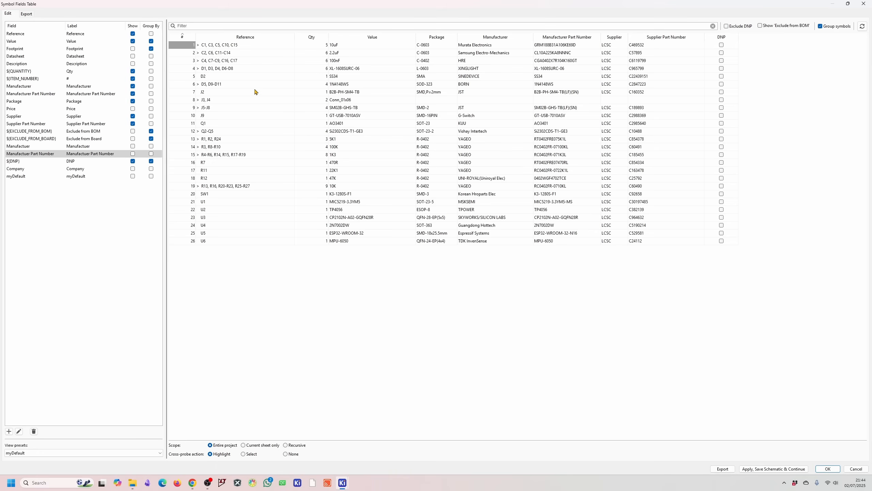
Bring up the BOM export settings, browse for the output file location and create a BOM folder inside ESP32-DRONE-OUTPUTS
left_click(27, 14)
left_click(8, 14)
left_click(30, 15)
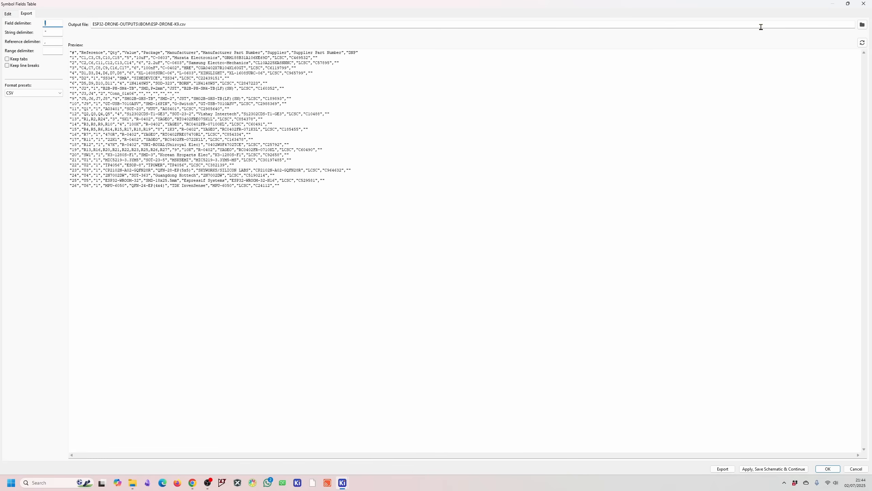
left_click(862, 25)
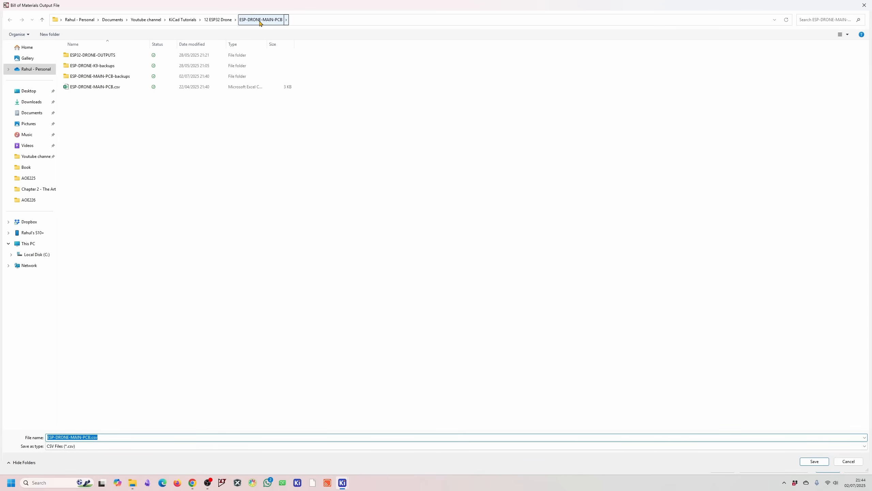
left_click(50, 34)
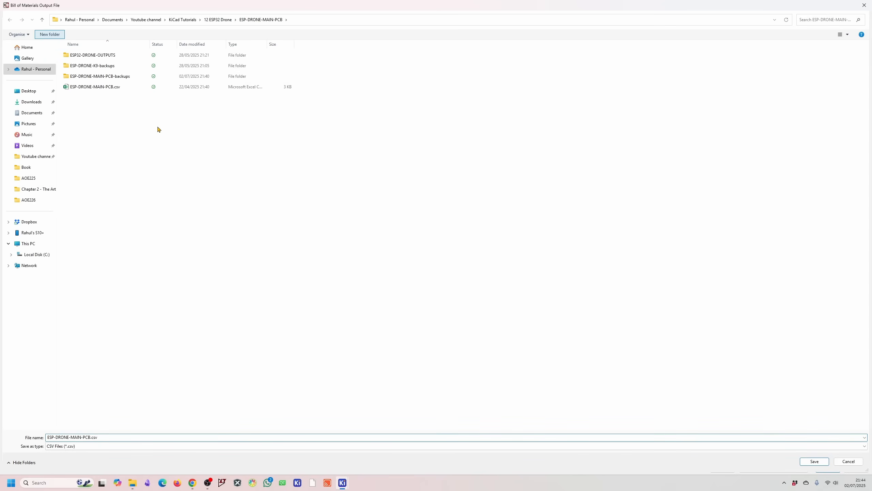
left_click(101, 55)
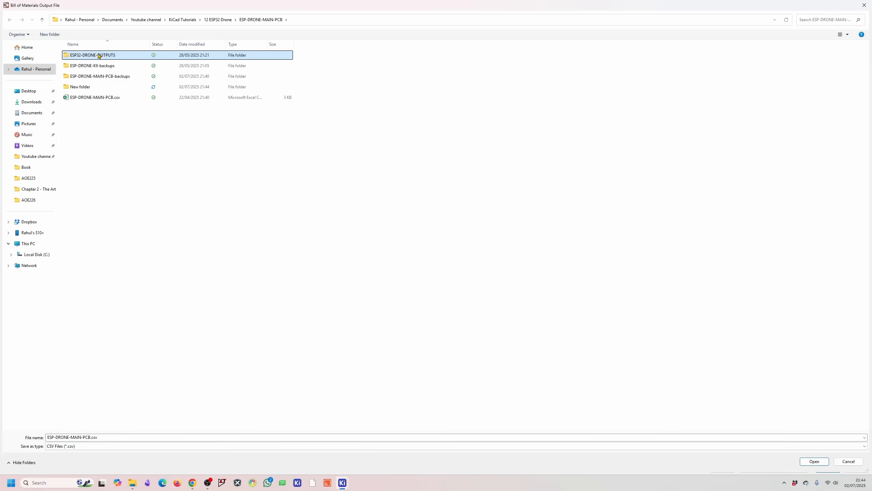
double_click(100, 55)
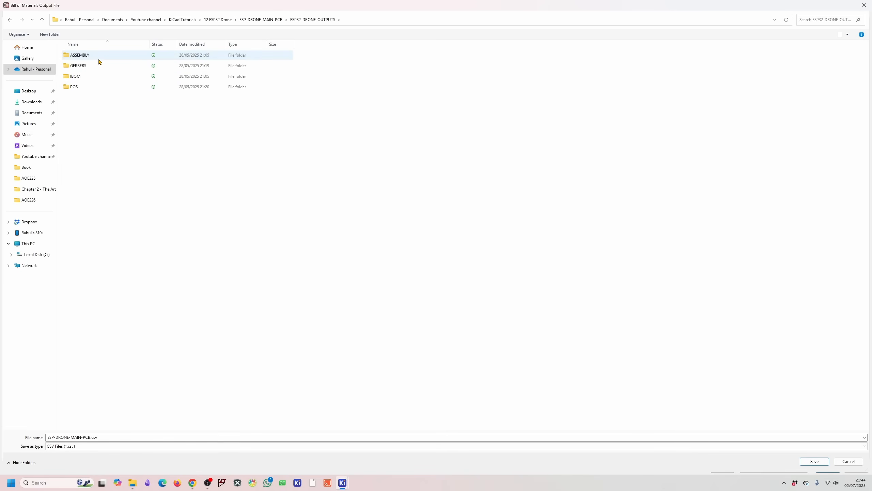
key("ctrl+shift+n")
type("BOM")
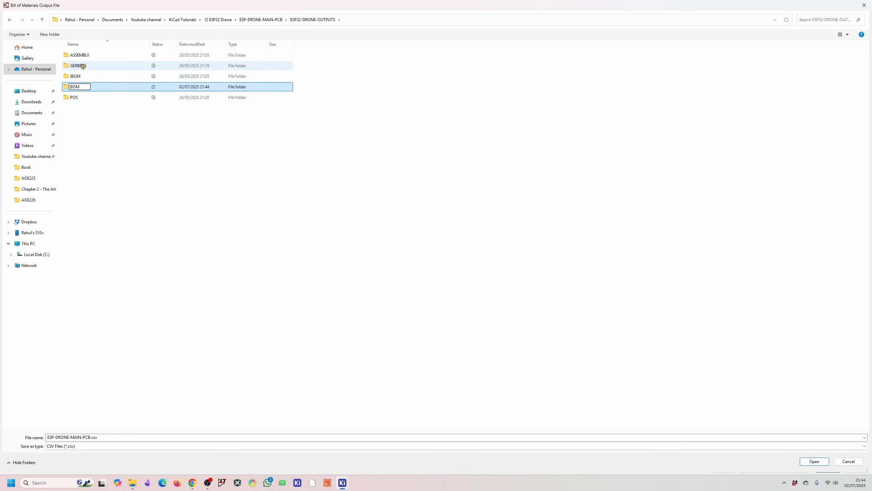
key("Return")
Set the output file to ESP-DRONE-MAIN-PCB.csv in the BOM folder with a relative path and export the bill of materials
left_click(814, 461)
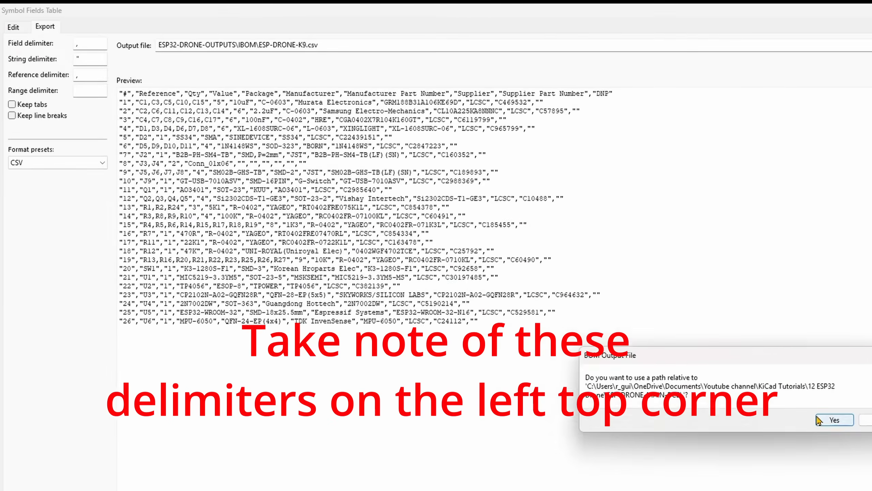
left_click(481, 243)
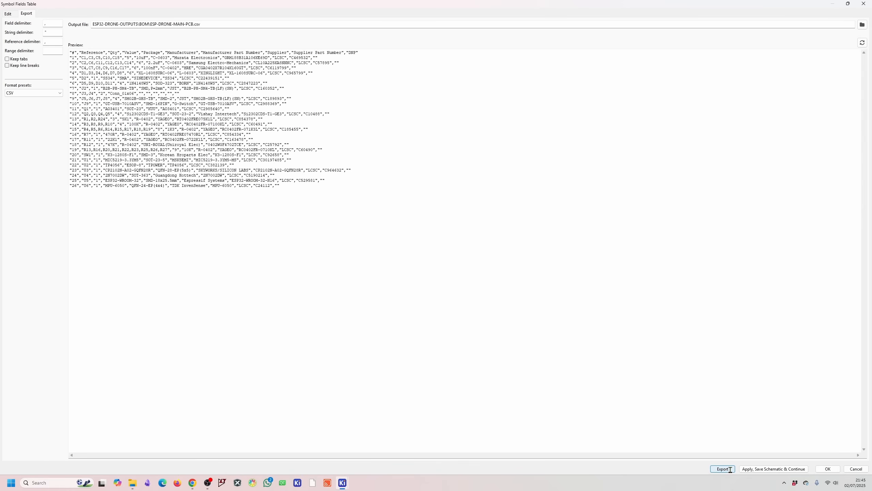
left_click(730, 471)
left_click(728, 469)
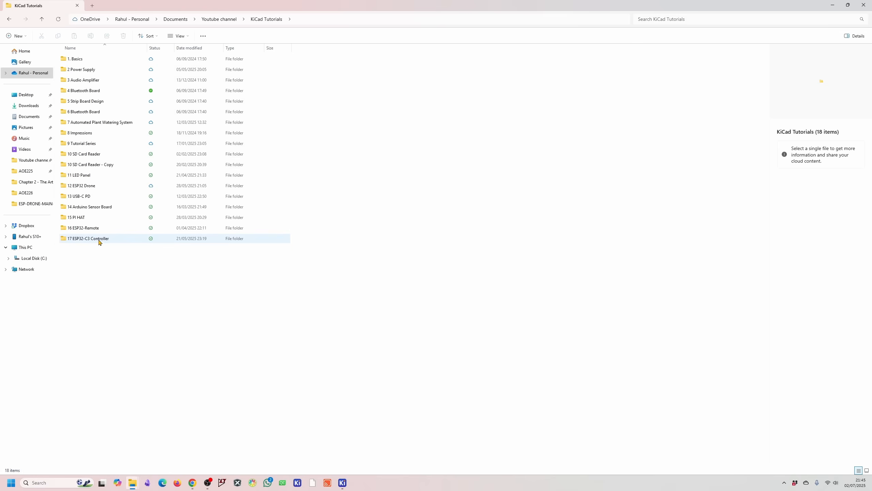
In File Explorer, go to the ESP-DRONE-MAIN-PCB project folder and delete the stray "New folder"
double_click(86, 185)
mouse_move(343, 483)
mouse_move(358, 463)
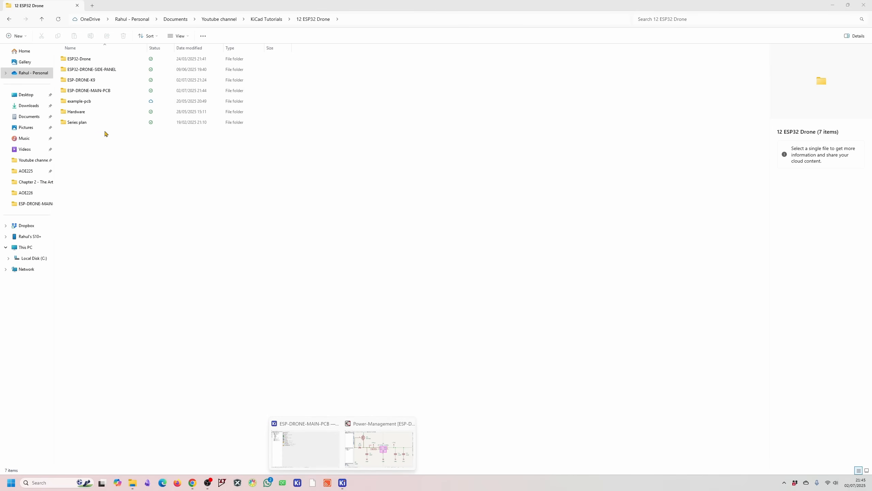
double_click(100, 90)
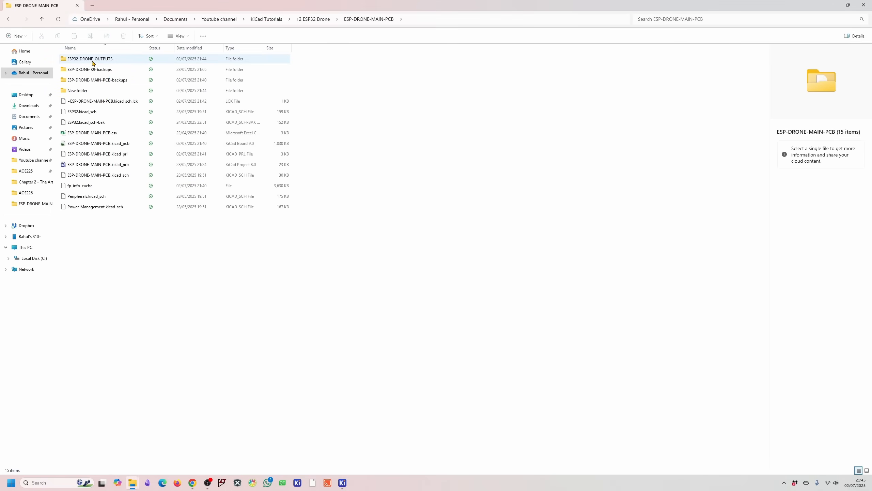
left_click(81, 91)
key("Delete")
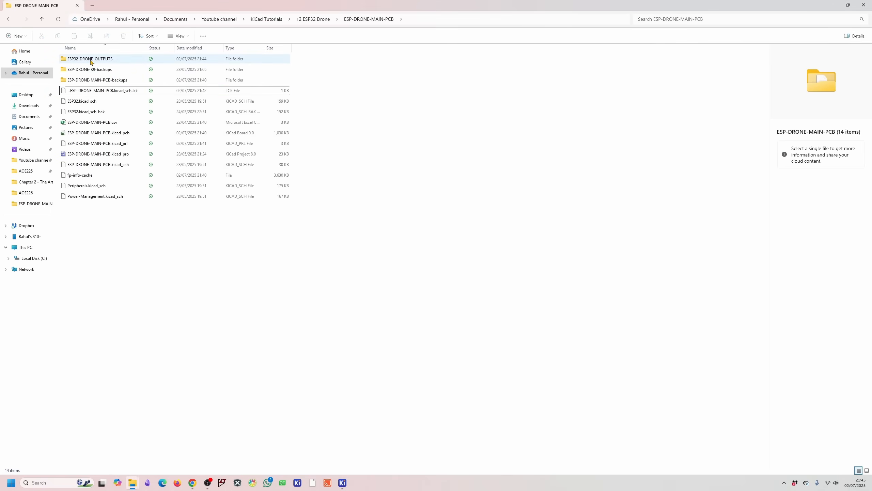
Open the exported ESP-DRONE-MAIN-PCB.csv from the BOM folder of ESP32-DRONE-OUTPUTS in Excel
double_click(91, 62)
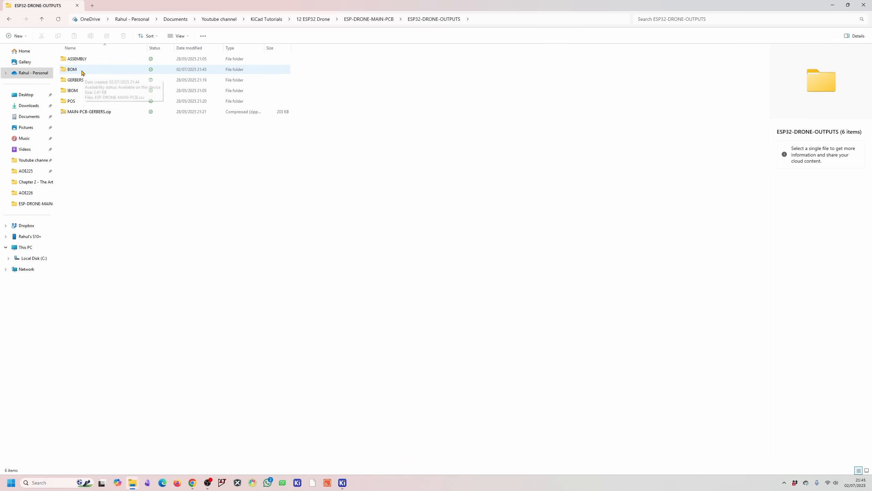
left_click(83, 112)
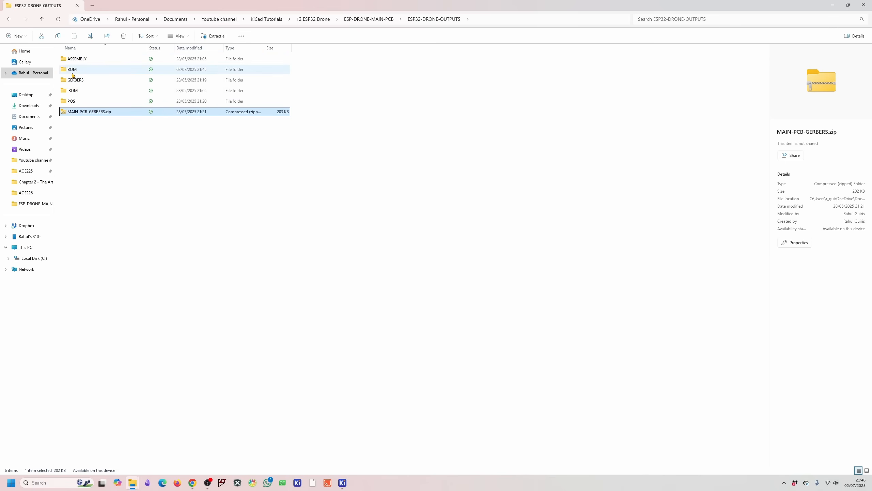
double_click(73, 70)
left_click(82, 60)
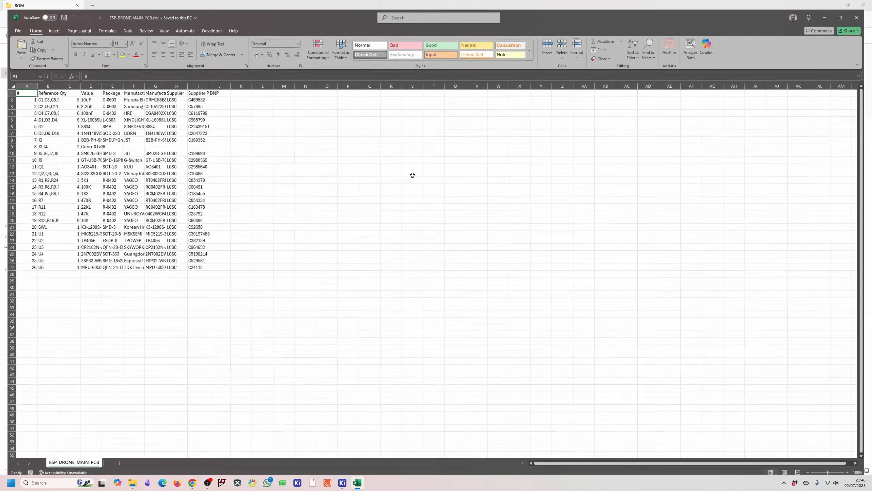
Auto-fit columns D to I of the BOM spreadsheet and review the listed components, packages and supplier part numbers
left_click(115, 200)
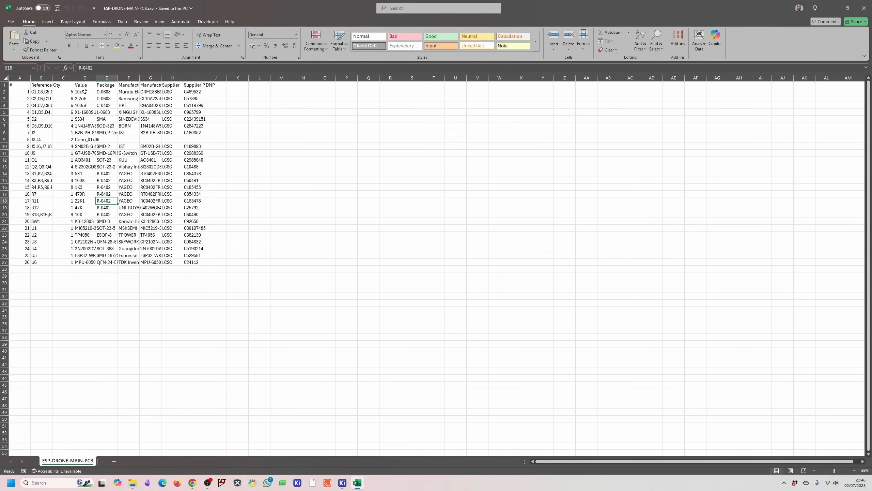
double_click(205, 78)
double_click(183, 77)
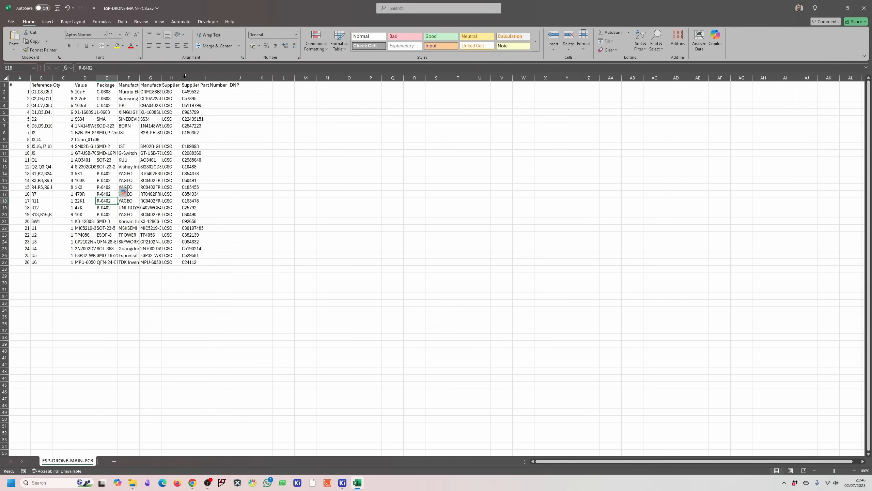
double_click(161, 77)
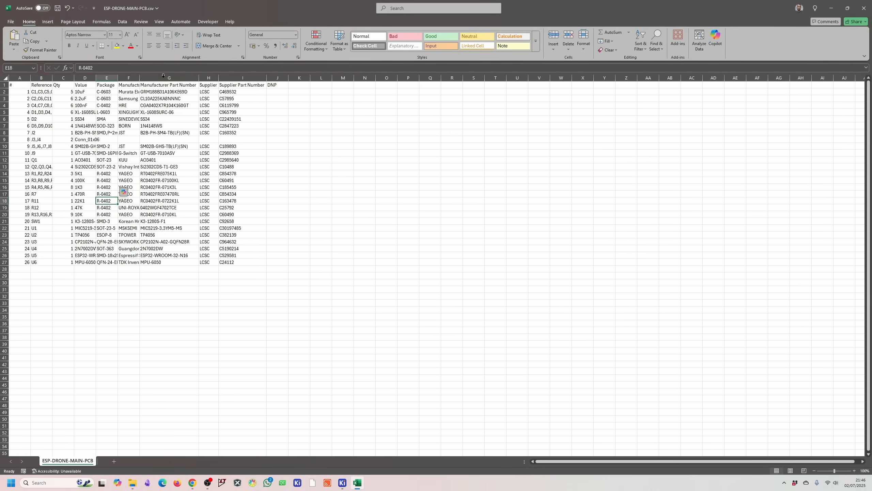
double_click(139, 77)
left_click(106, 78)
double_click(118, 77)
left_click(90, 77)
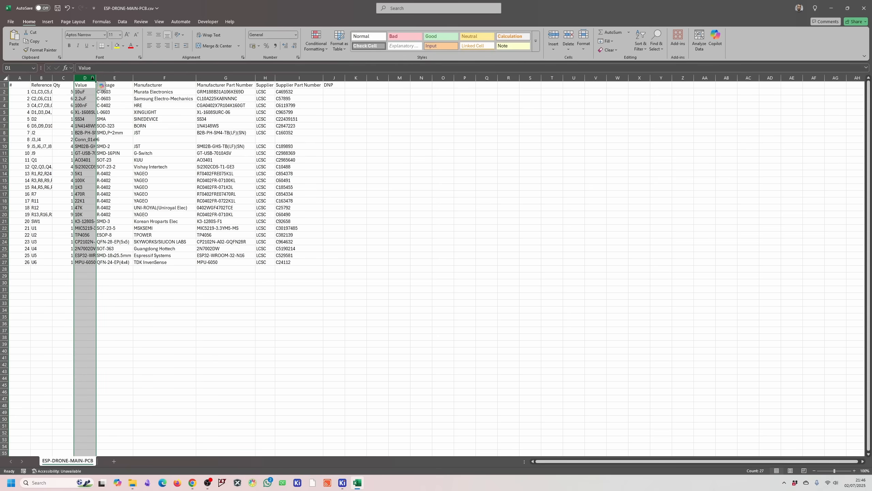
double_click(95, 77)
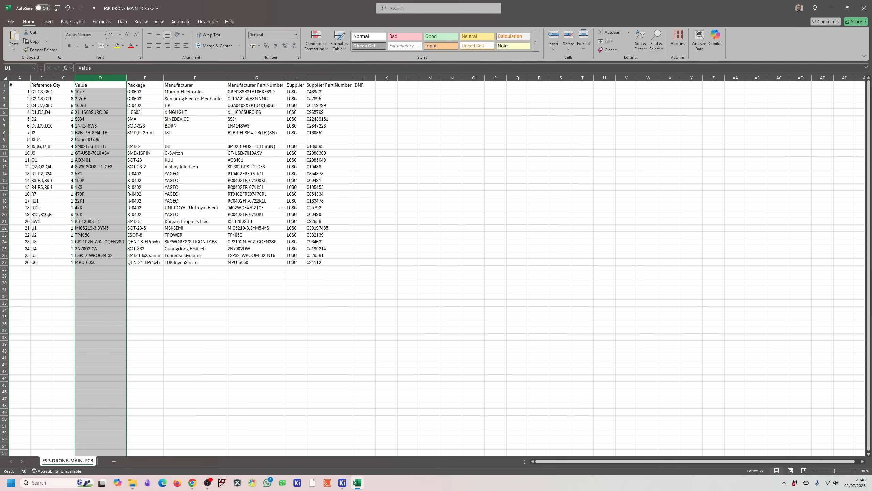
left_click_drag(319, 269, 13, 96)
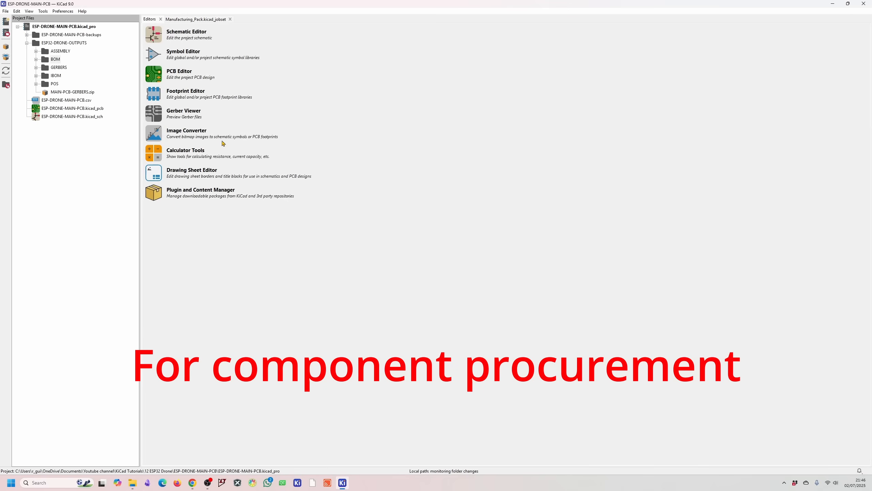
Open the board in the PCB editor and set its plot to Gerber format without the User.Drawings and User.Comments layers
left_click(156, 78)
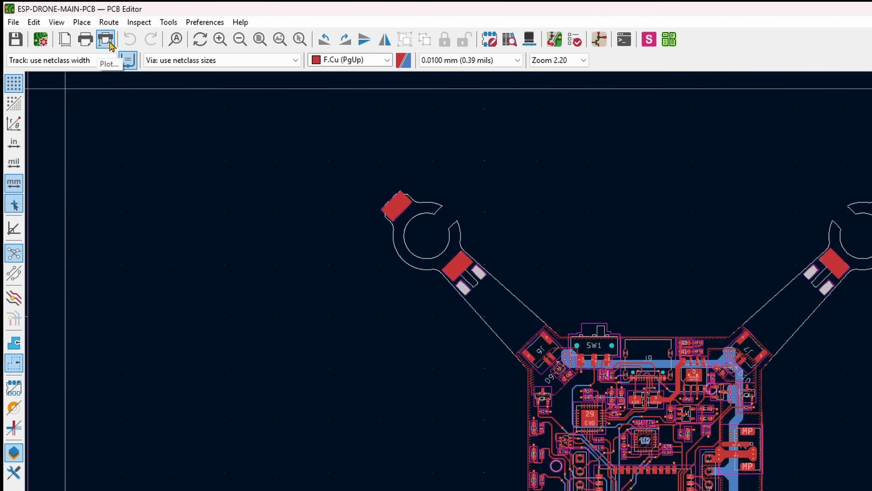
left_click(57, 21)
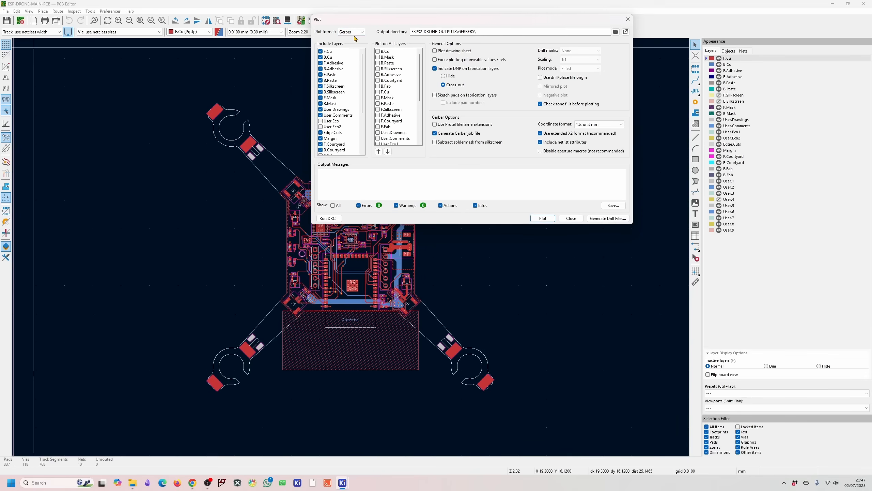
left_click(358, 33)
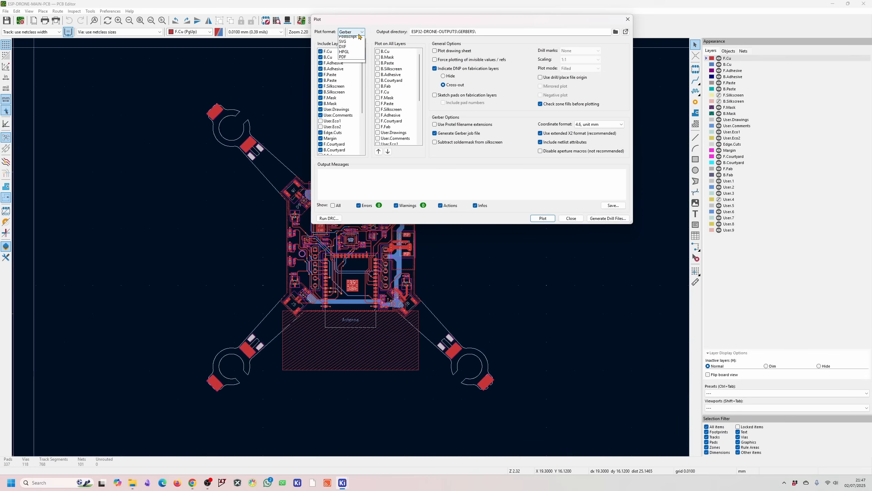
left_click(359, 33)
left_click(359, 34)
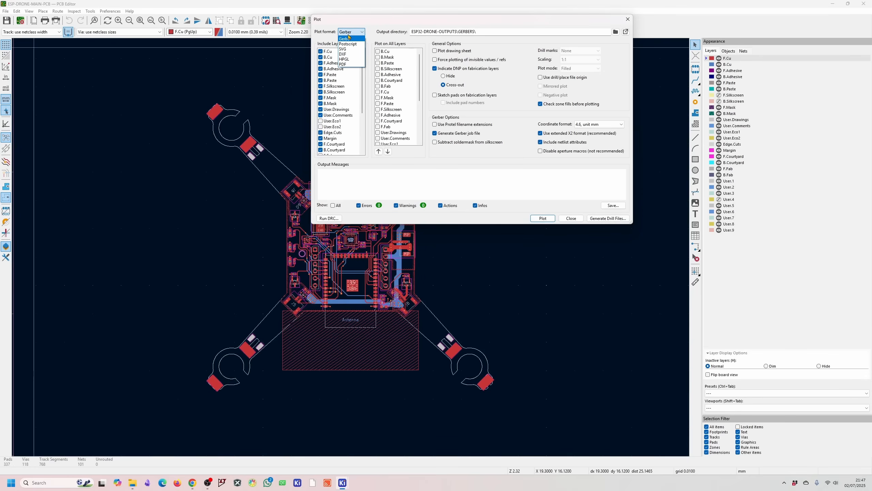
left_click(345, 39)
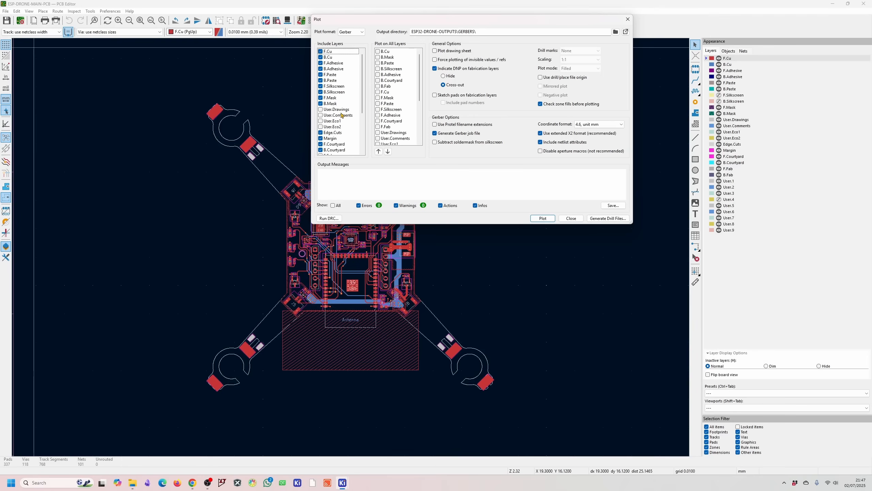
Check the included layers, plot the Gerber files to ESP32-DRONE-OUTPUTS\GERBERS and generate the drill files
scroll(342, 115, "down", 2)
scroll(339, 117, "down", 1)
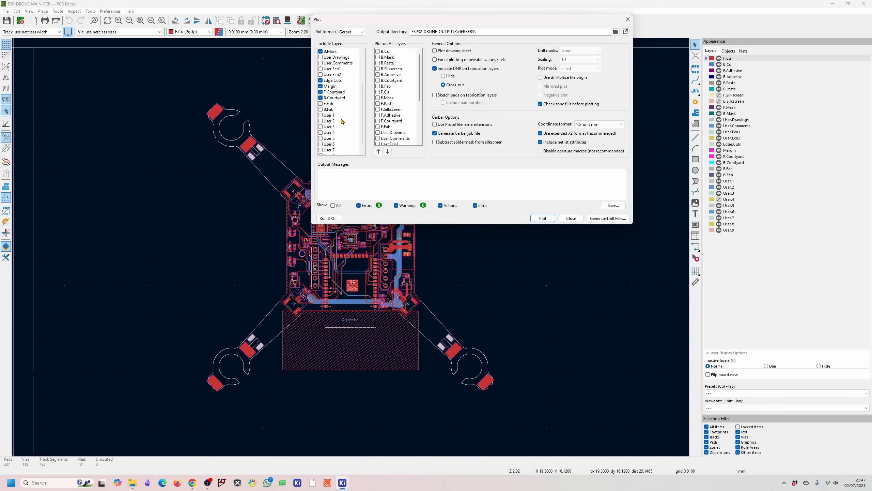
scroll(336, 114, "up", 3)
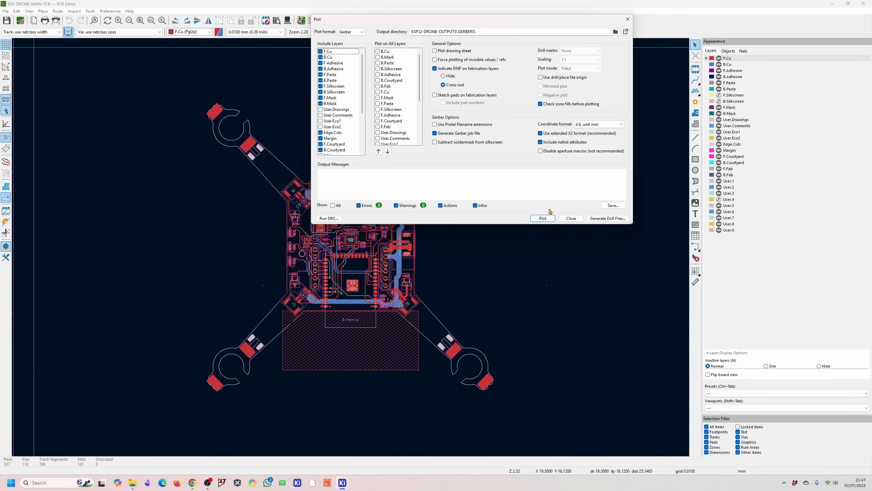
left_click(546, 219)
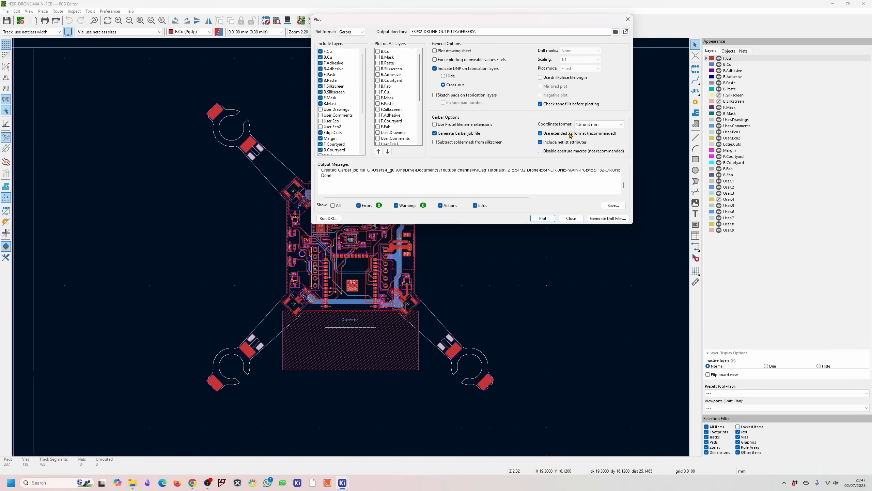
left_click(606, 219)
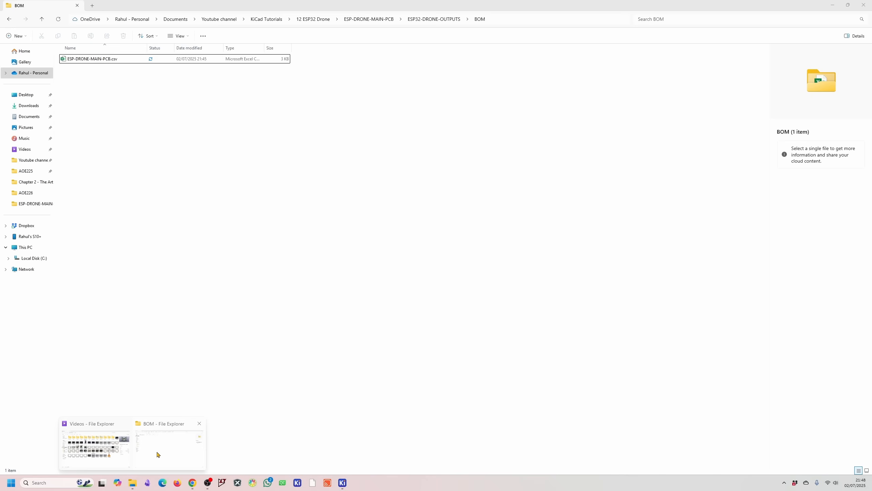
In File Explorer, delete the outdated User_Comments and User_Drawings Gerber files from the GERBERS output folder
left_click(158, 453)
left_click(425, 23)
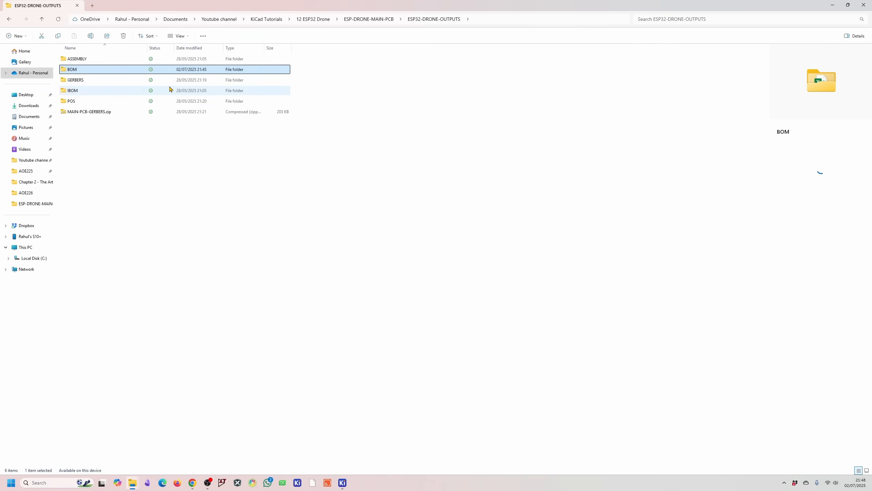
double_click(82, 81)
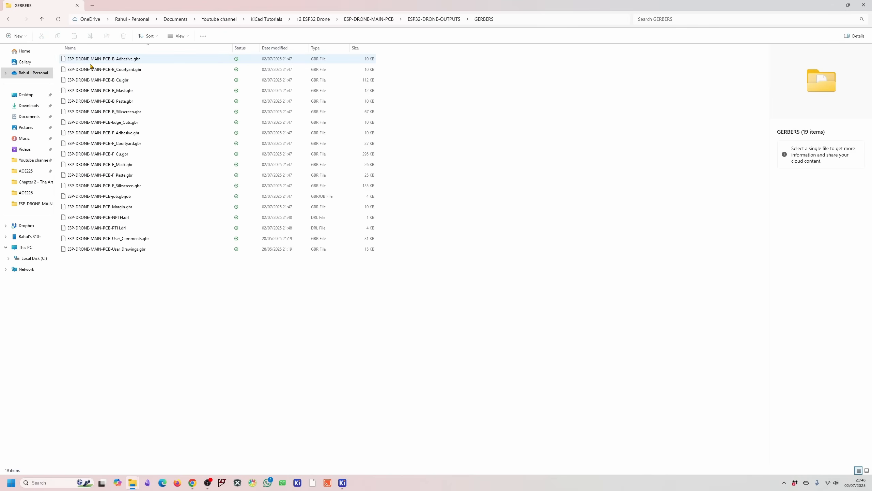
left_click(118, 241)
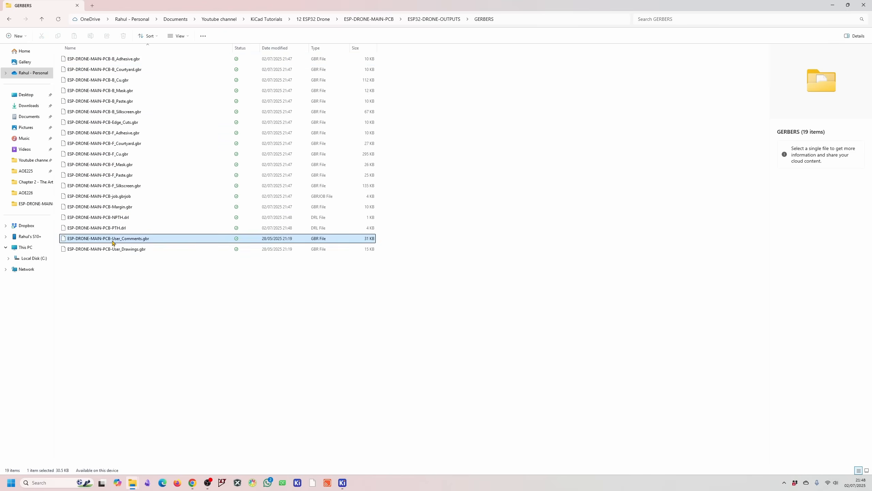
left_click(118, 250)
left_click(119, 240, "ctrl")
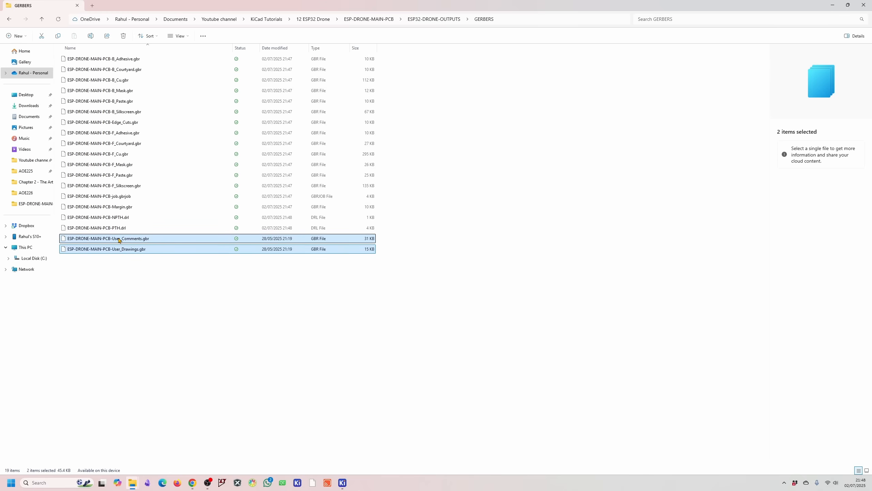
key("Delete")
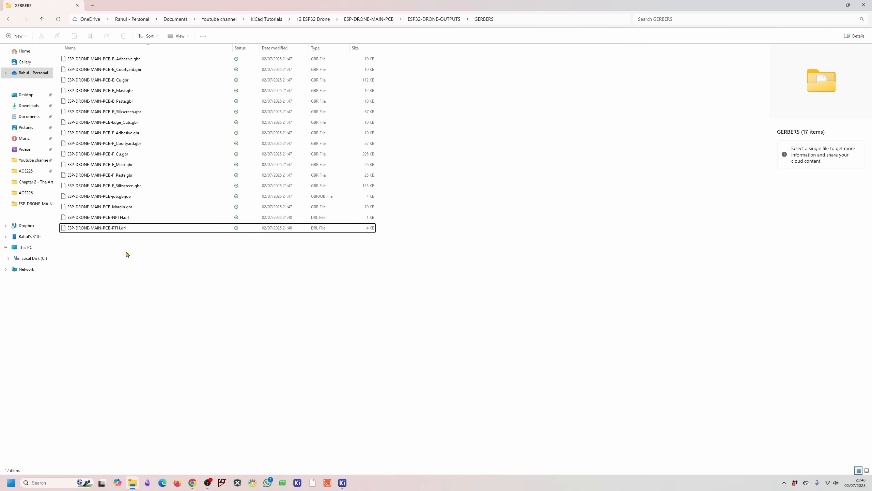
Return to the PCB editor and save the drone board
key("alt+Tab")
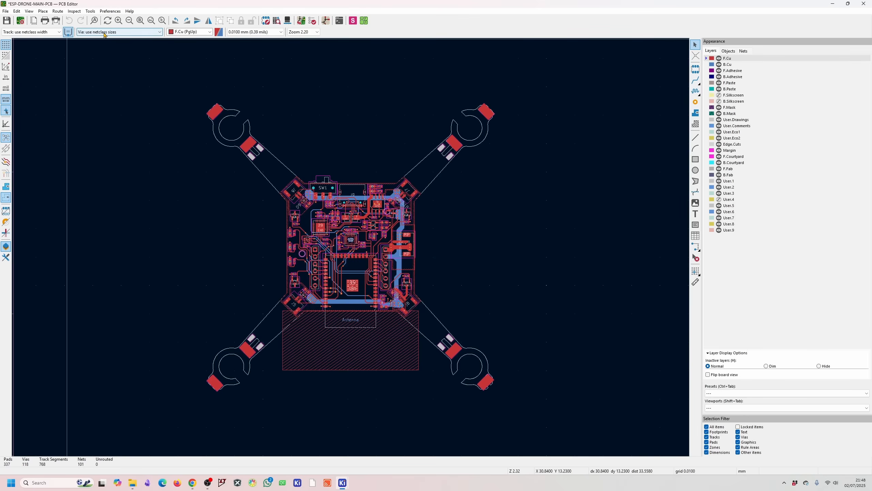
key("ctrl+s")
left_click(5, 10)
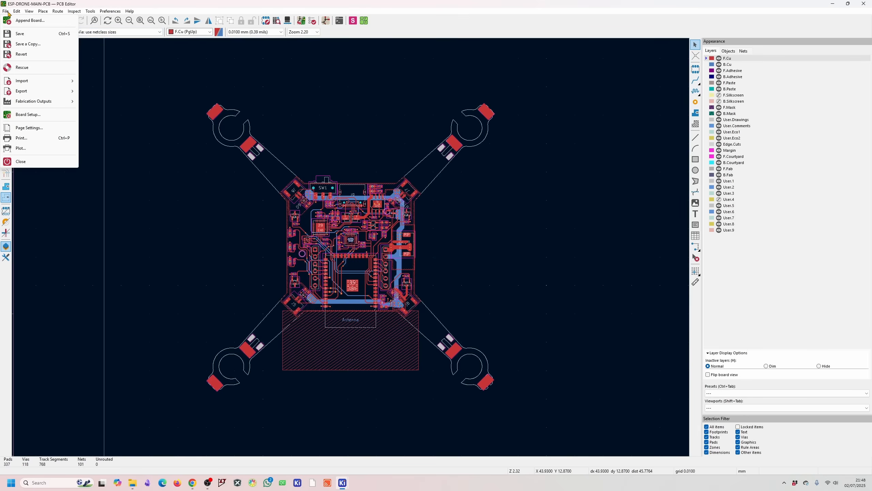
mouse_move(41, 101)
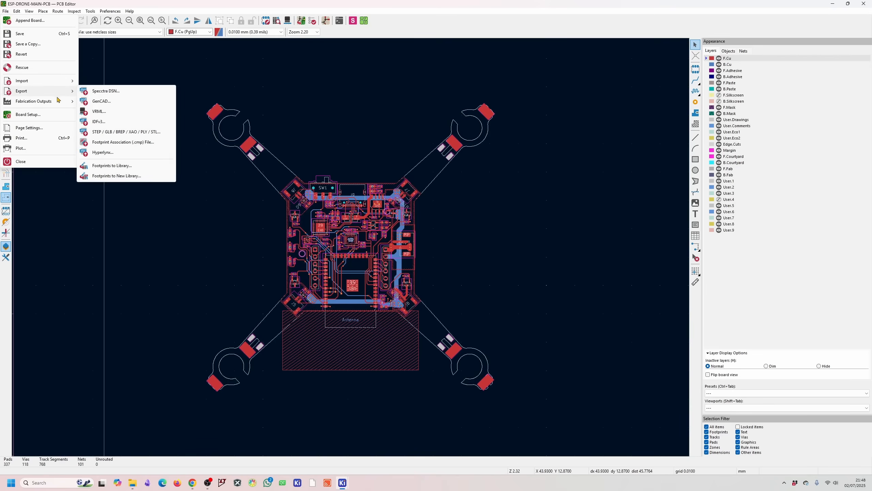
left_click(106, 70)
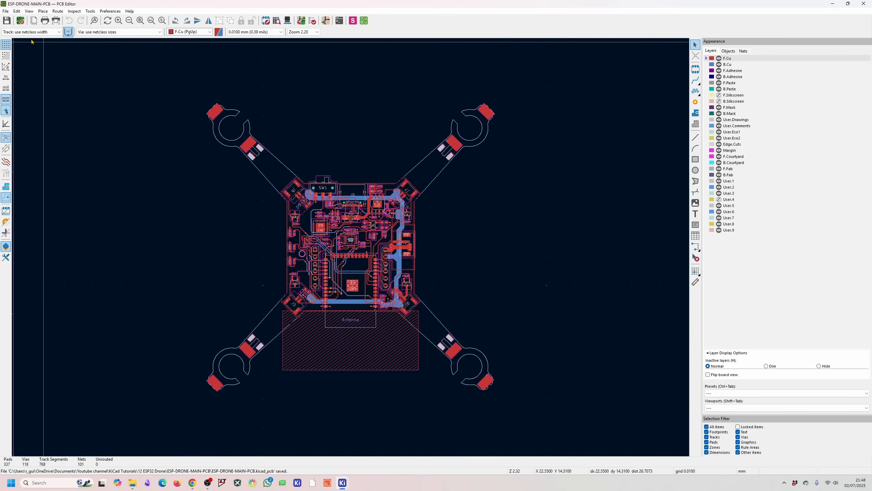
Generate the component placement files as CSV in millimetres, SMD footprints only, into ESP32-DRONE-OUTPUTS\POS
left_click(4, 12)
left_click(6, 12)
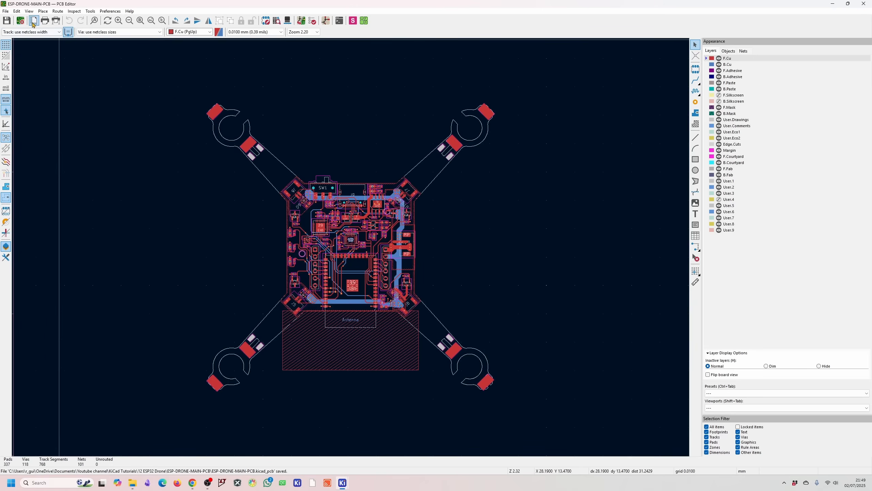
left_click(7, 13)
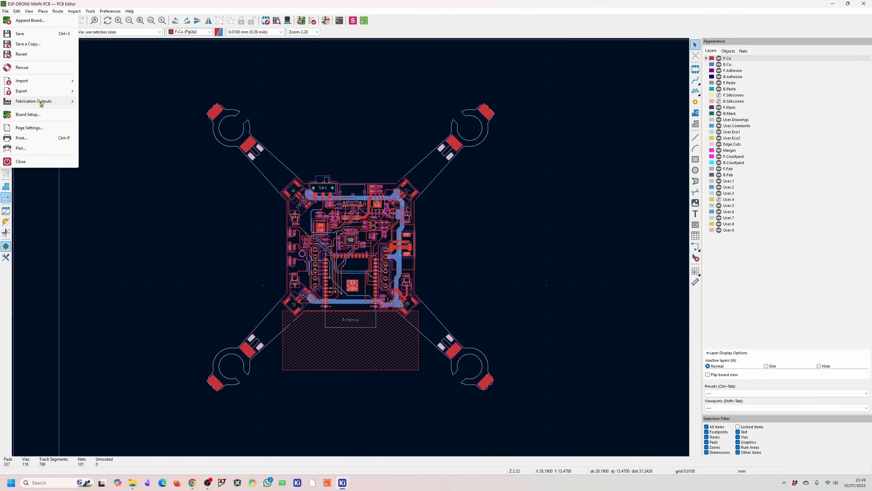
mouse_move(40, 104)
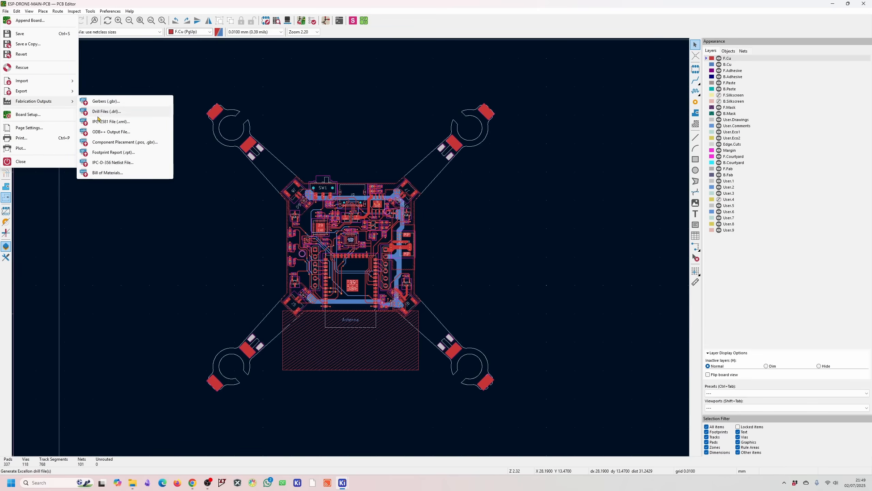
left_click(106, 147)
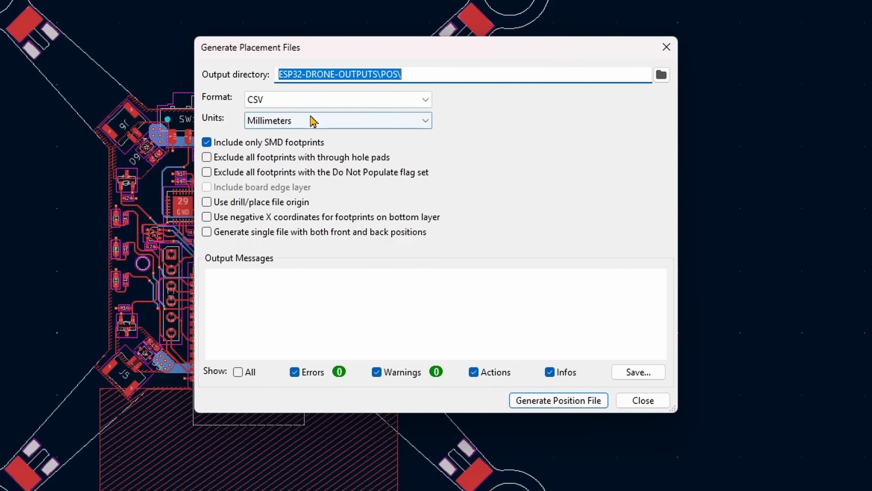
left_click(592, 402)
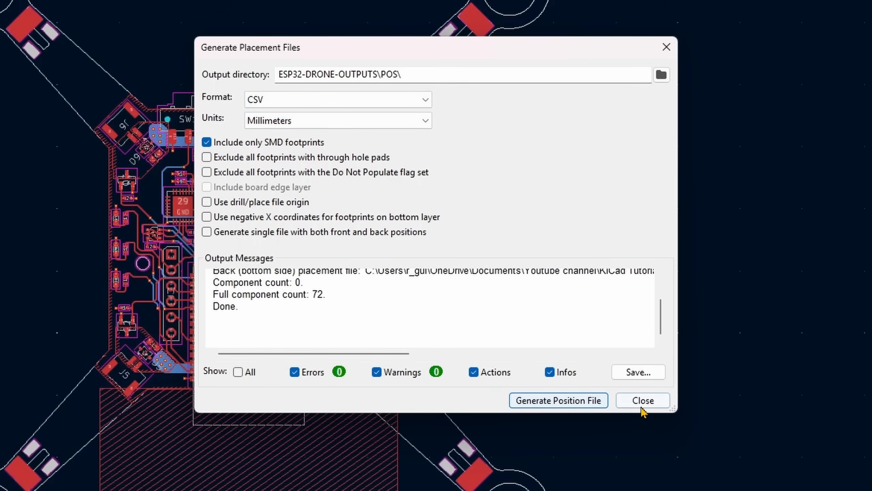
scroll(464, 333, "up", 1)
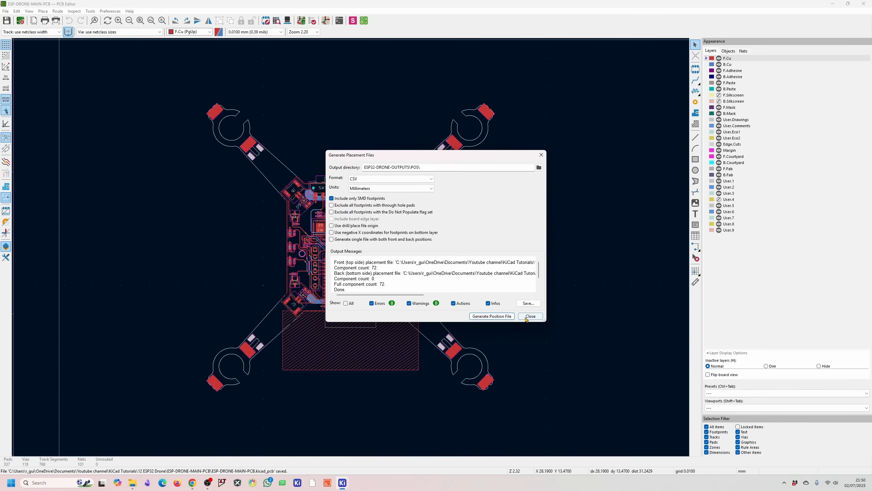
left_click(643, 401)
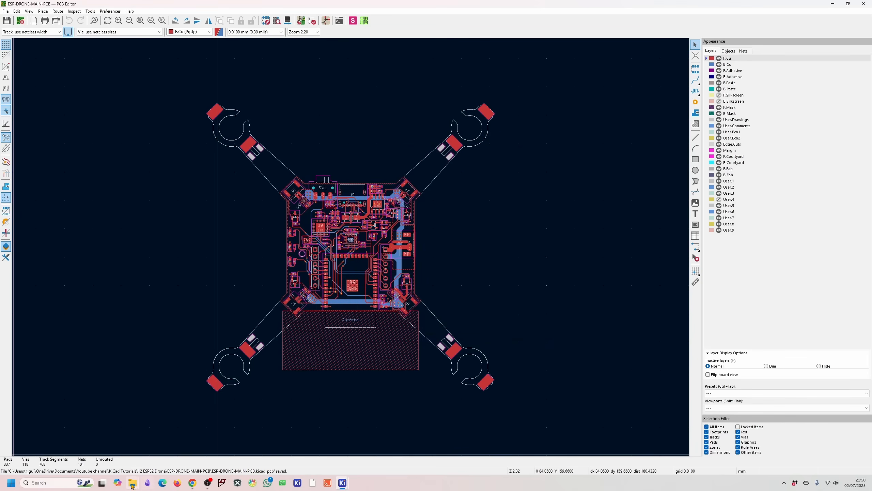
In File Explorer, delete the outdated ESP-DRONE-K9 top and bottom position files from the POS output folder
mouse_move(132, 483)
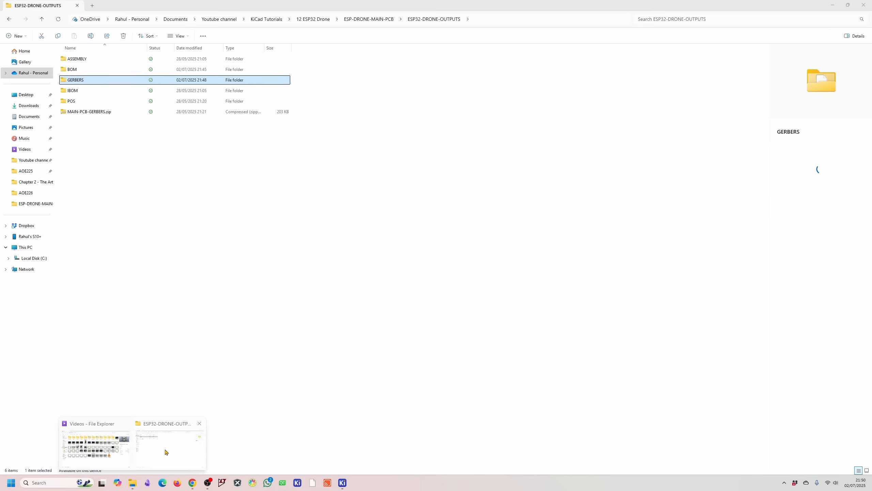
left_click(166, 451)
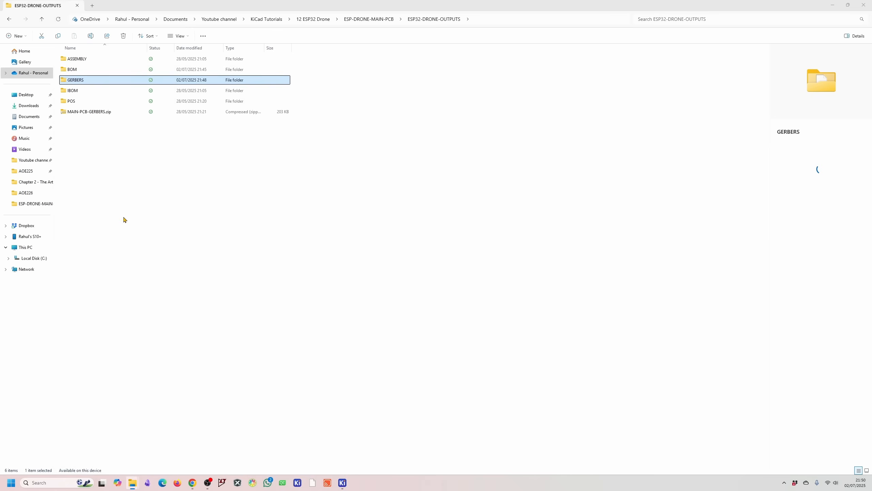
double_click(72, 101)
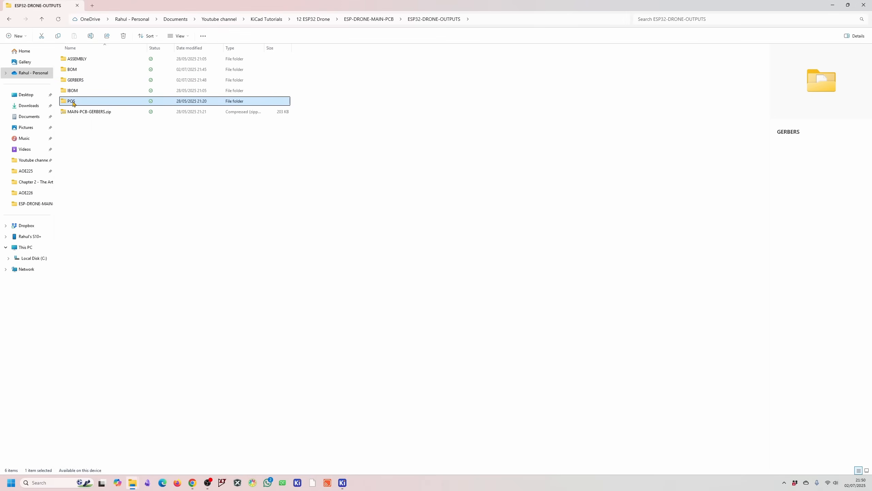
left_click(150, 51)
left_click(132, 69)
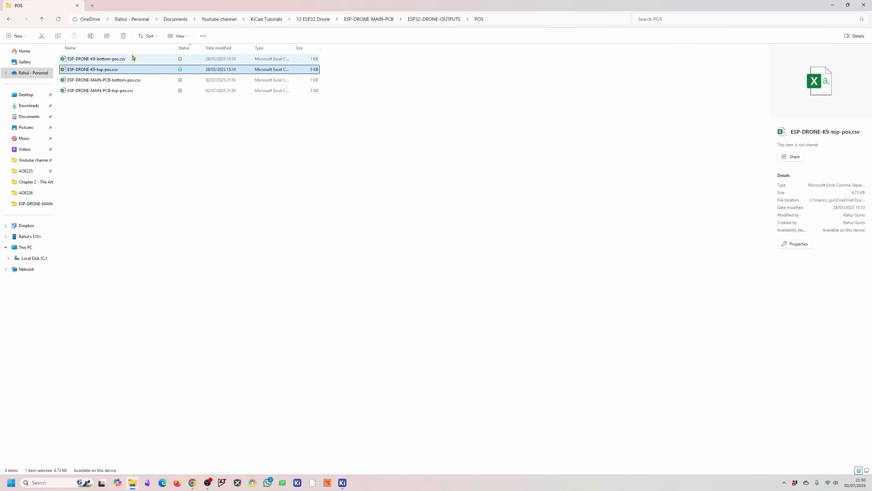
left_click(134, 60, "ctrl")
key("Delete")
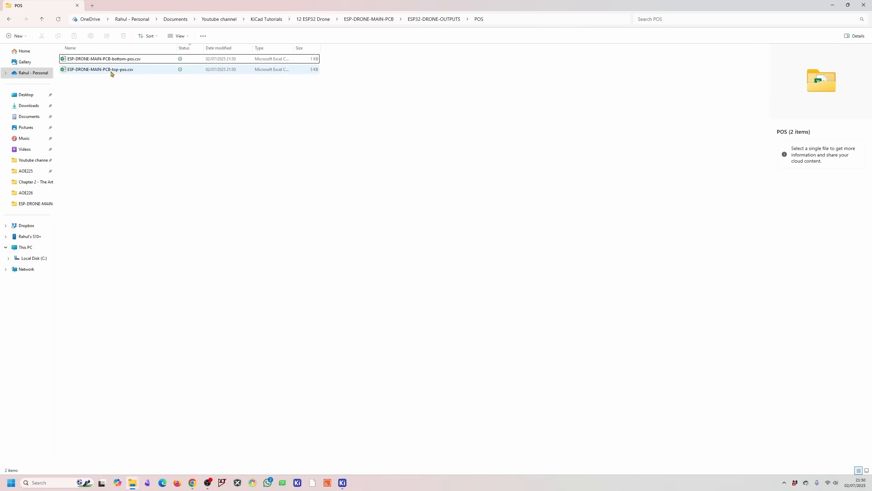
Switch to the PCB editor and inspect the board's underside in the 3D viewer for mounted components
mouse_move(343, 483)
left_click(378, 447)
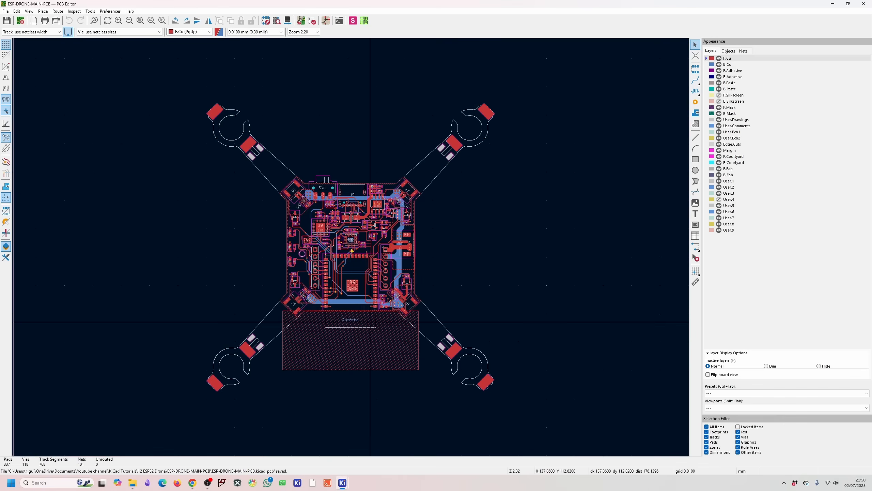
middle_click_drag(351, 250, 336, 186)
left_click(30, 11)
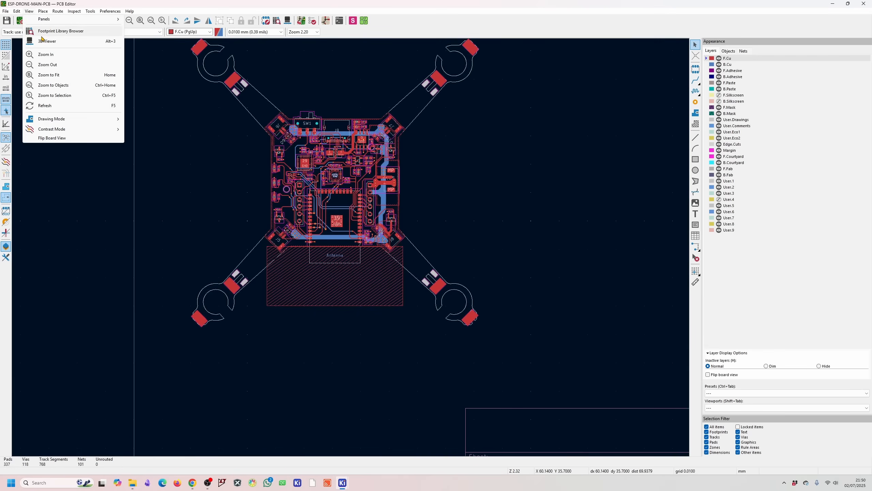
left_click(42, 40)
right_click(381, 220)
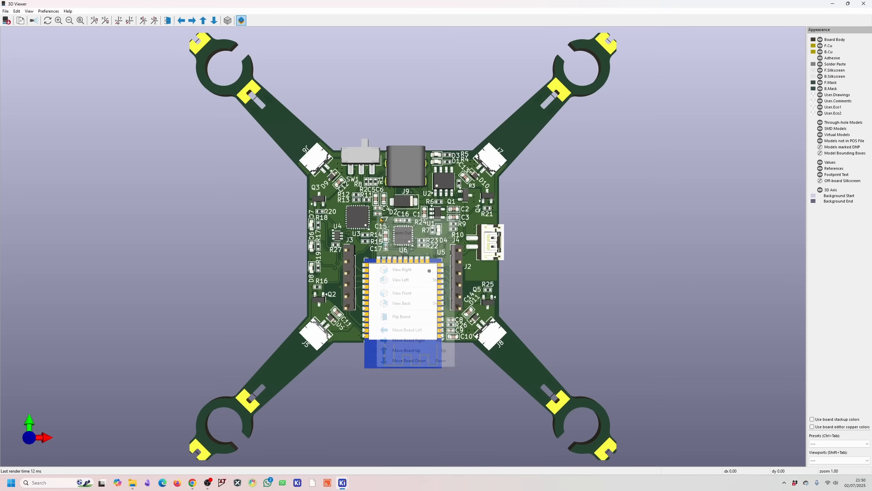
left_click(401, 316)
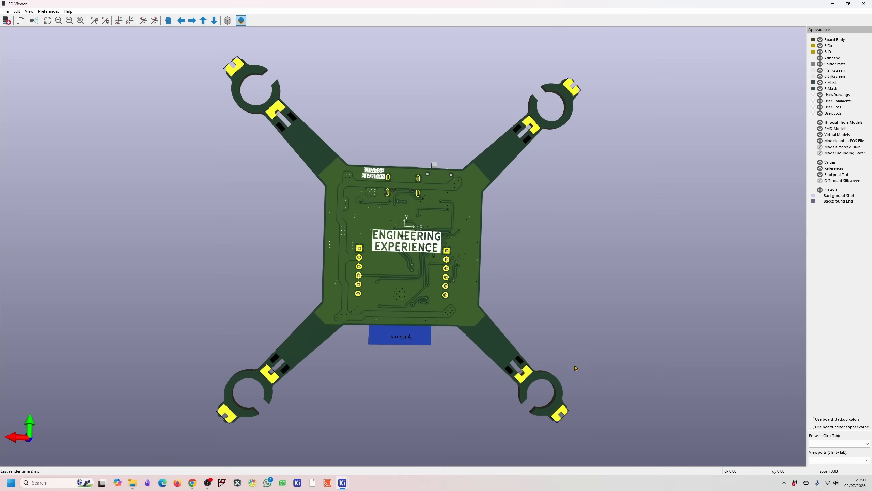
left_click(863, 4)
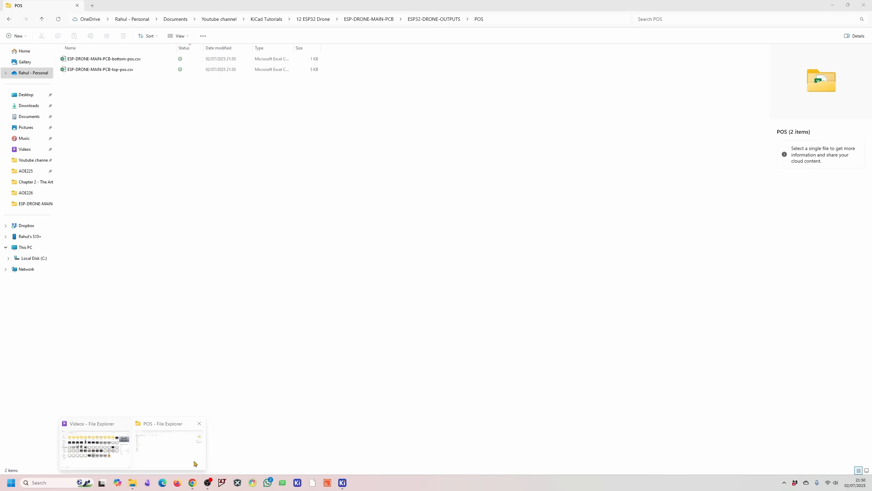
In File Explorer, delete ESP-DRONE-MAIN-PCB-bottom-pos.csv from the POS folder
left_click(170, 445)
left_click(129, 61)
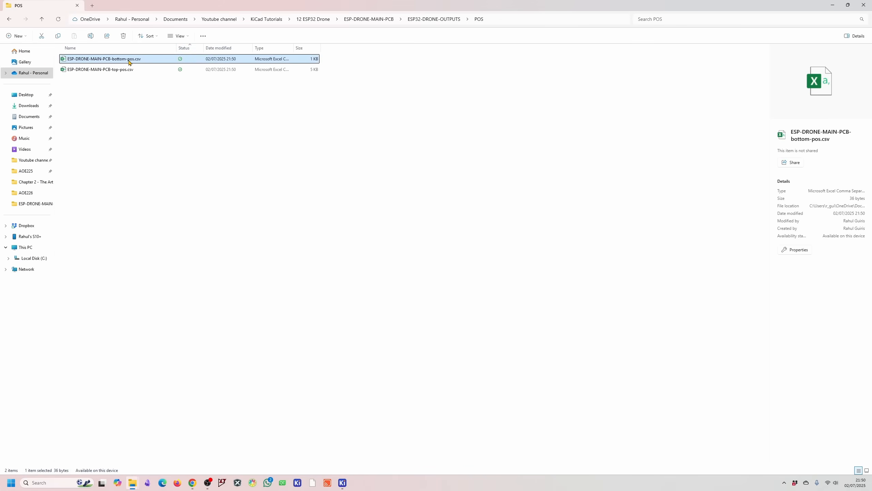
key("Delete")
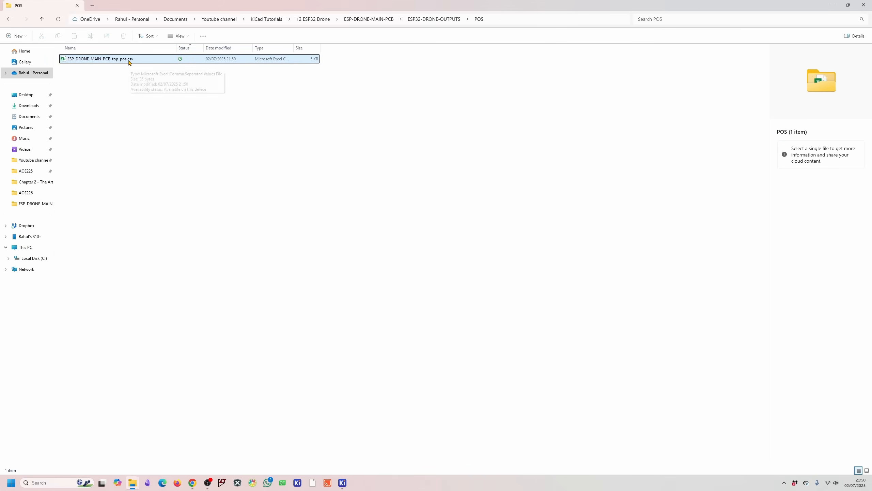
Go back to the ESP32-DRONE-OUTPUTS folder and review its BOM, GERBERS and POS subfolders
left_click(435, 17)
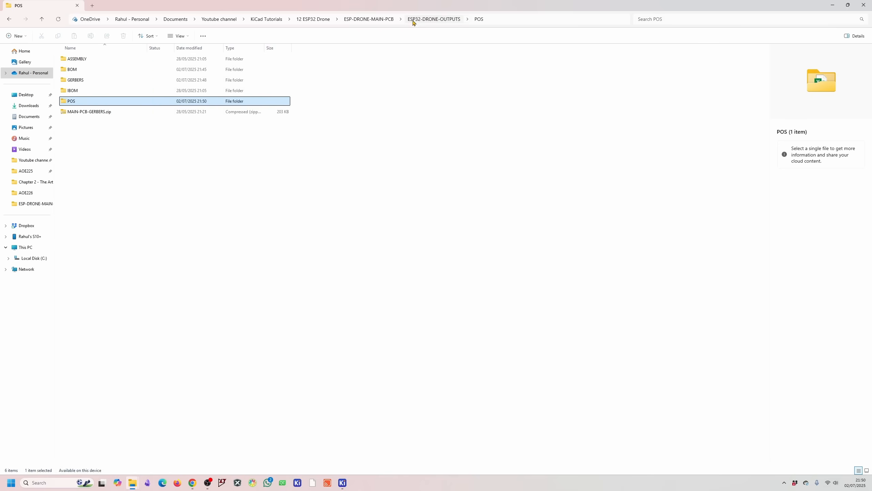
left_click(78, 71)
left_click(78, 81)
left_click(72, 102)
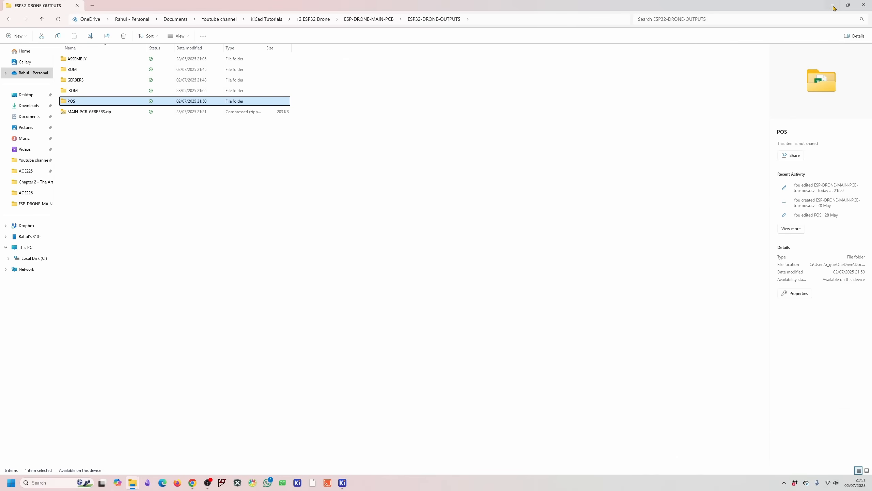
left_click(833, 6)
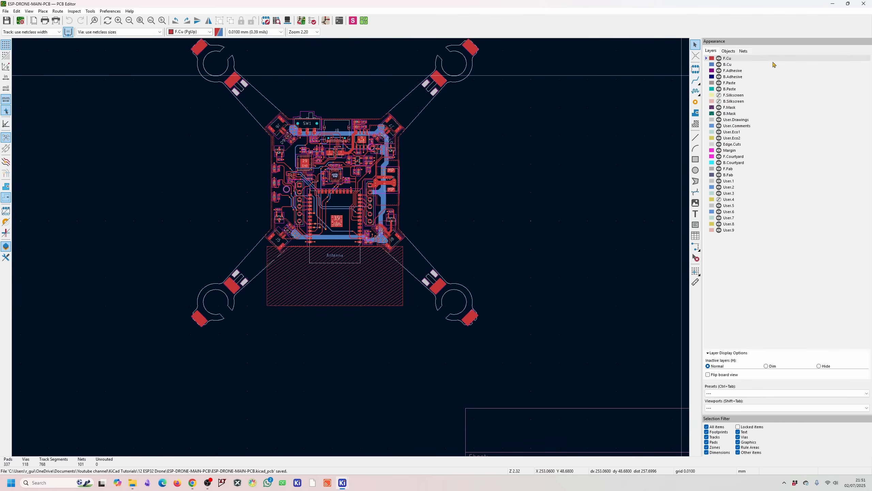
From the KiCad project manager, return to the PCB editor and open the Interactive HTML BOM generator, checking its general and HTML default settings
left_click(833, 4)
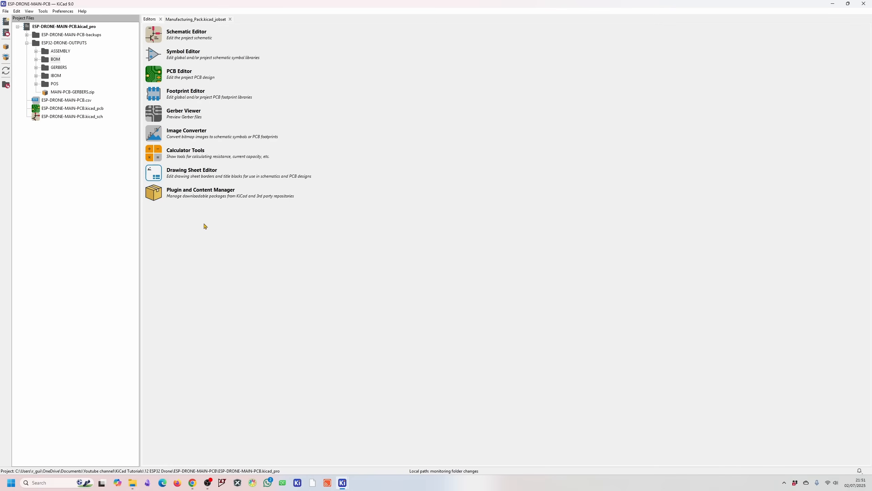
left_click(157, 198)
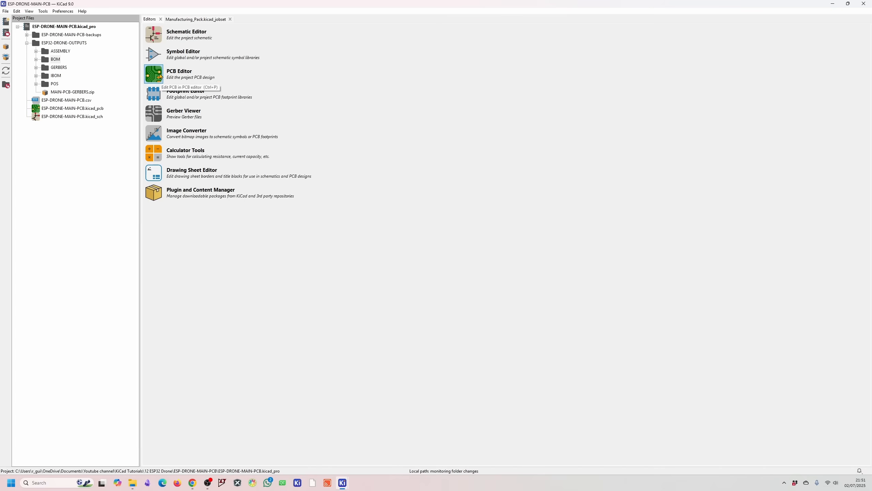
left_click(158, 76)
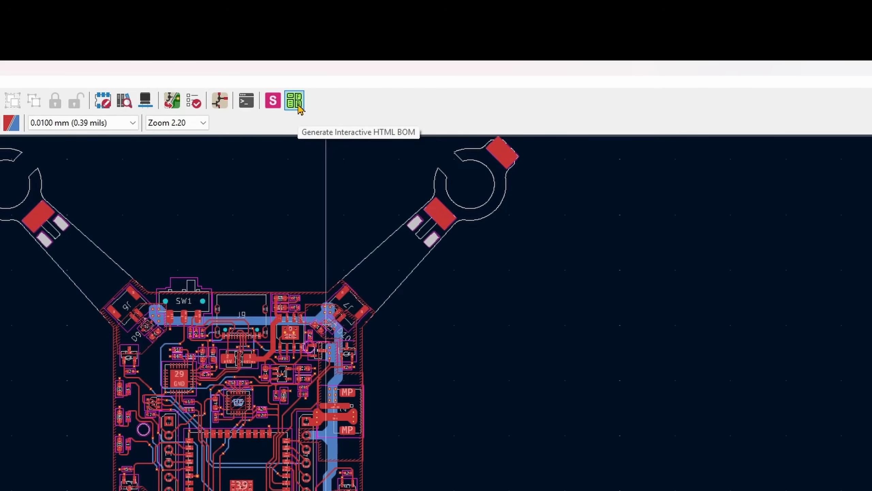
left_click(299, 106)
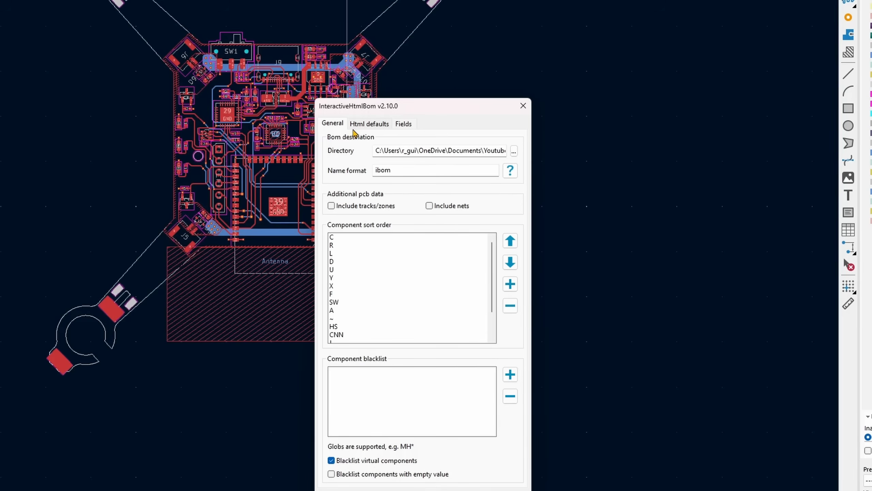
left_click(381, 124)
left_click(336, 124)
Generate the interactive BOM named ESP32-DRONE-MAIN-PCB into ESP32-DRONE-OUTPUTS\IBOM and open that folder in File Explorer
left_click_drag(404, 170, 358, 175)
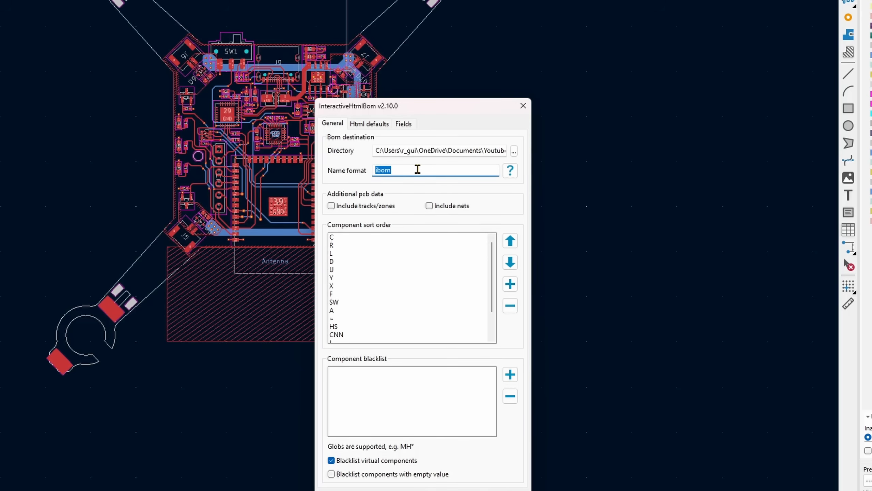
type("ESP32-DRON")
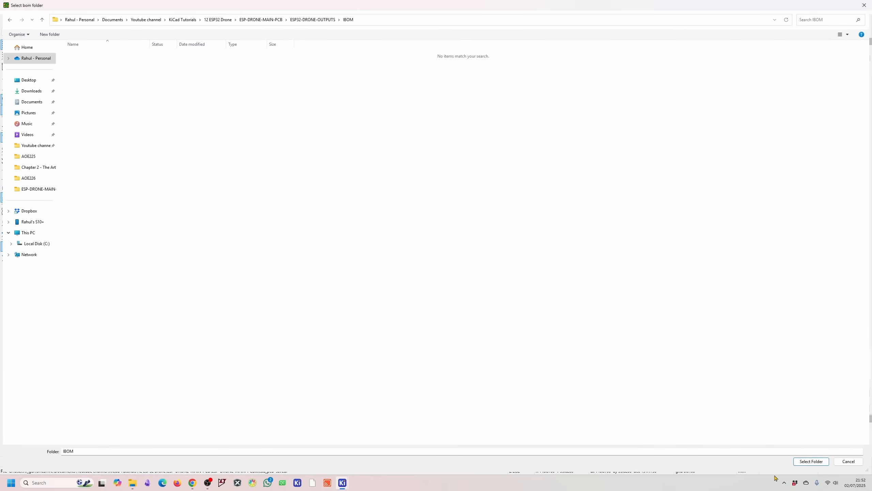
left_click(814, 461)
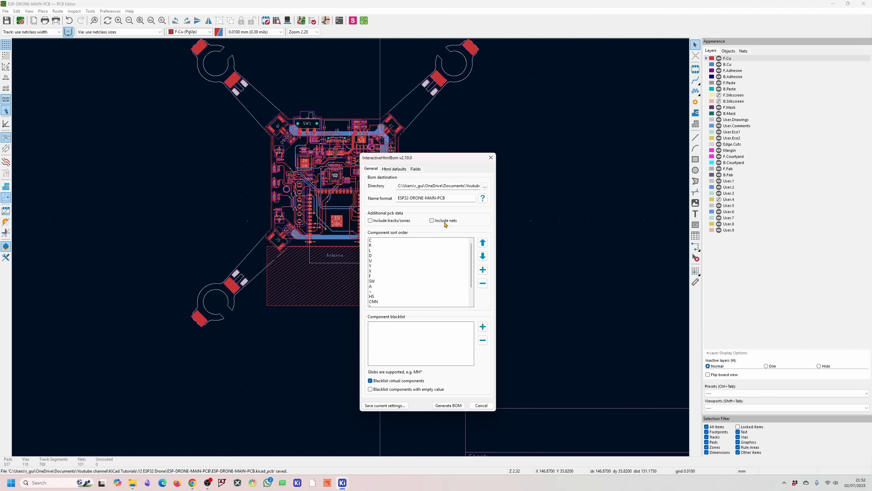
left_click(448, 406)
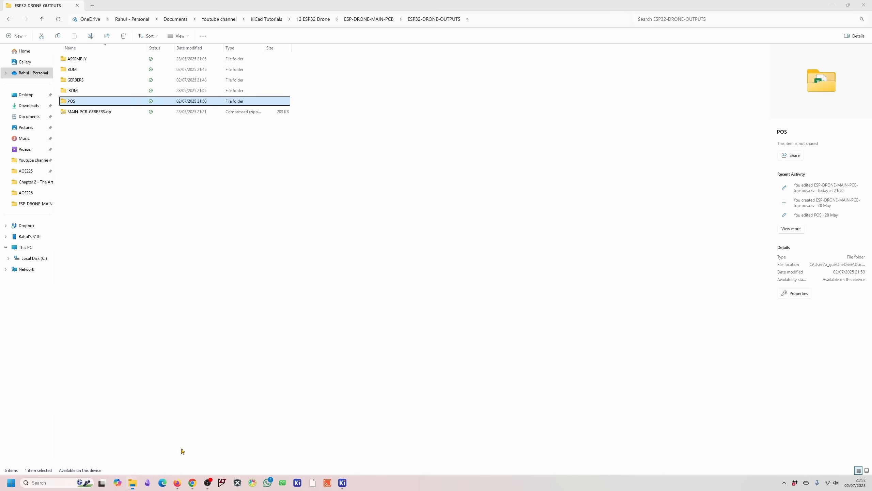
double_click(73, 91)
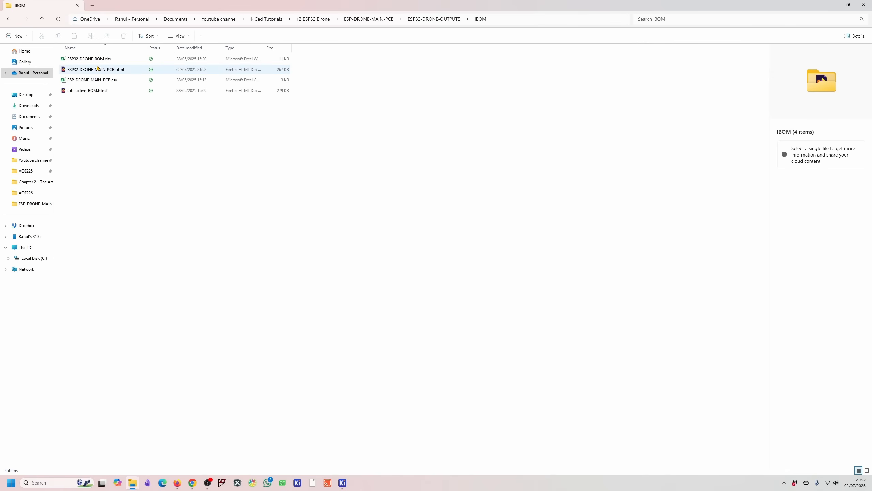
Open ESP32-DRONE-MAIN-PCB.html from the IBOM folder in the browser and inspect the front-side component layout
left_click(84, 70)
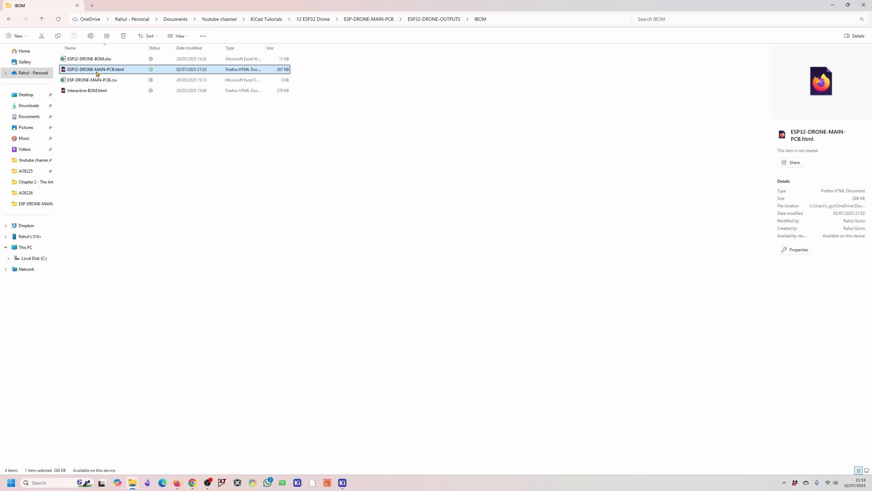
double_click(98, 70)
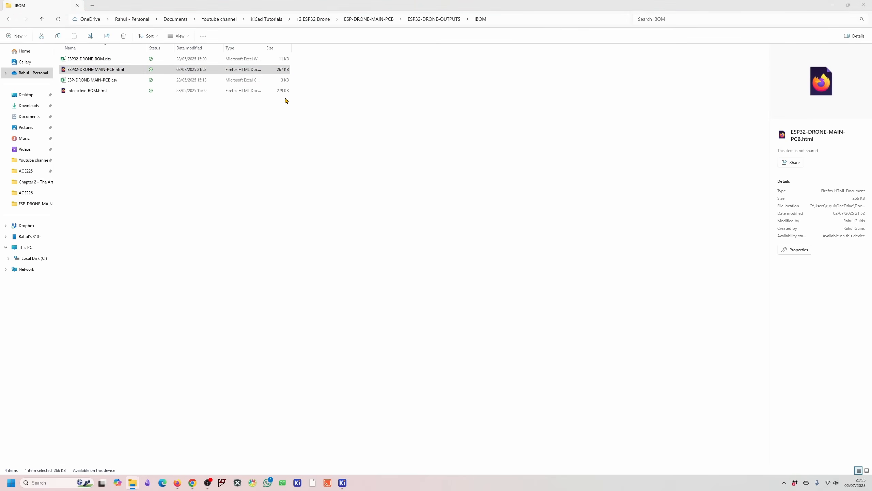
left_click_drag(673, 241, 649, 196)
scroll(649, 196, "up", 5)
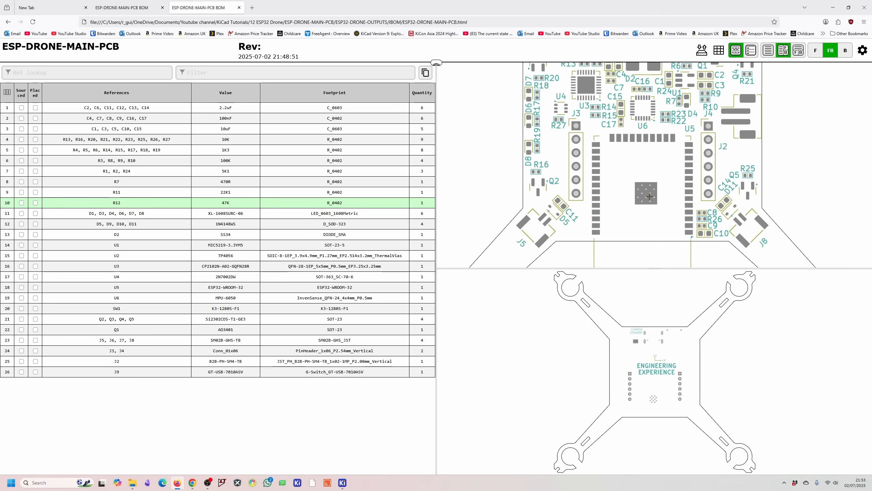
scroll(649, 196, "down", 5)
scroll(686, 156, "up", 5)
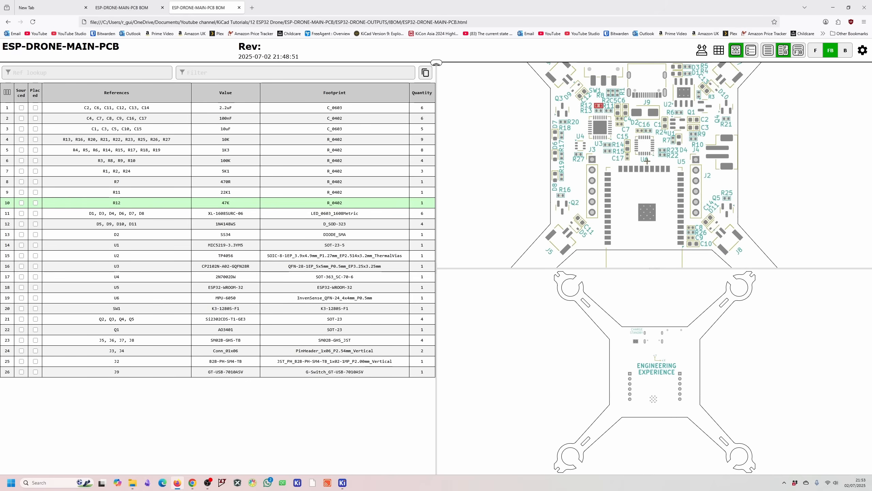
left_click_drag(686, 156, 665, 195)
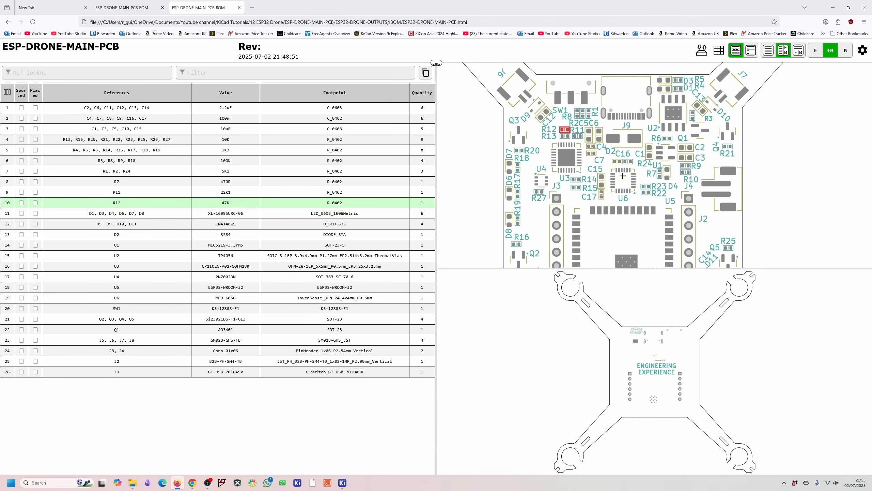
Compare the interactive BOM's view modes, finishing with ungrouped components, the BOM beside the drawing and the front side only
left_click(799, 55)
left_click(785, 51)
left_click(750, 55)
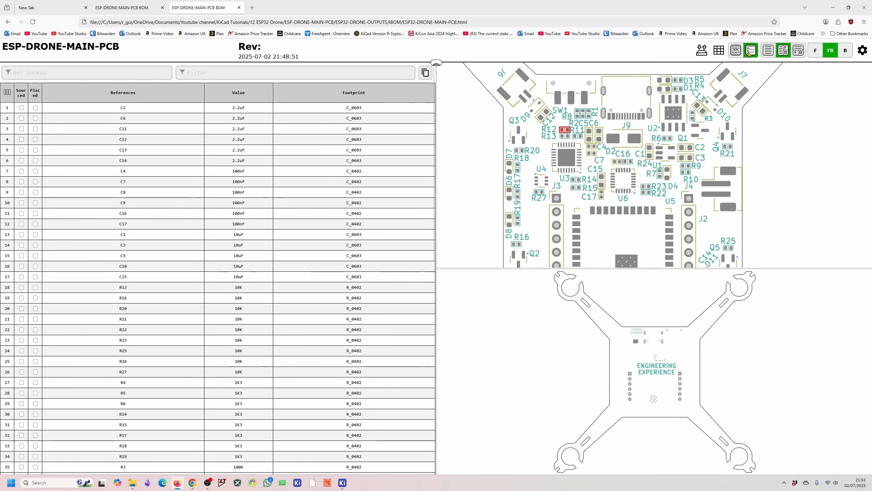
left_click(764, 52)
left_click(783, 50)
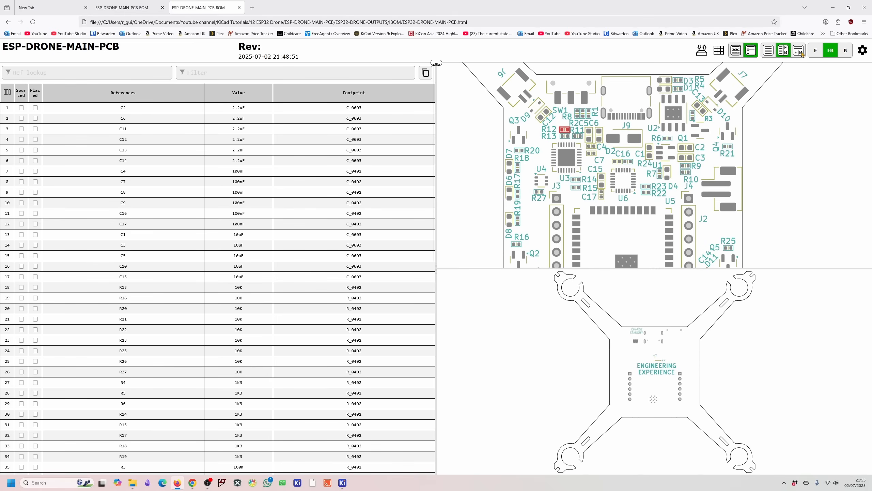
left_click(798, 51)
left_click(845, 50)
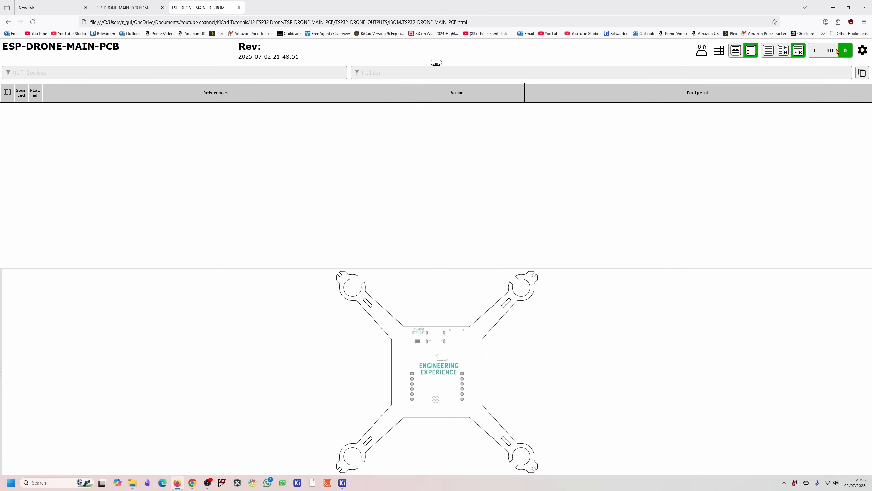
left_click(831, 52)
left_click(817, 52)
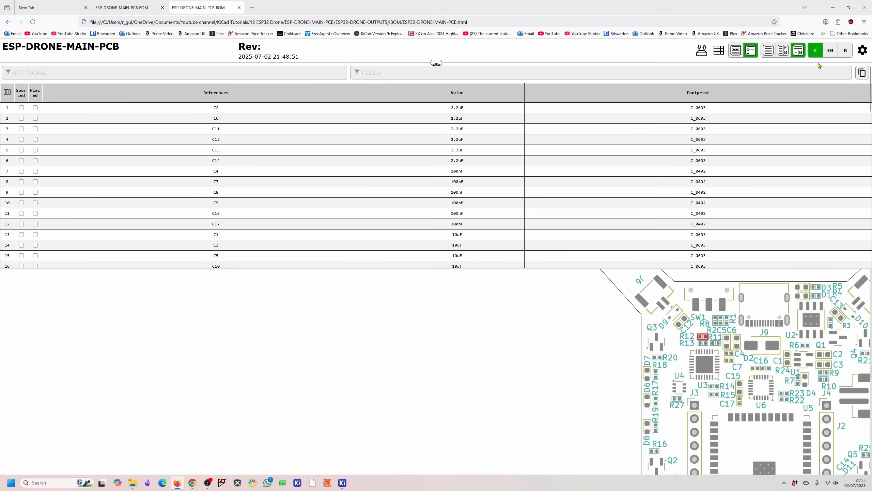
left_click(783, 51)
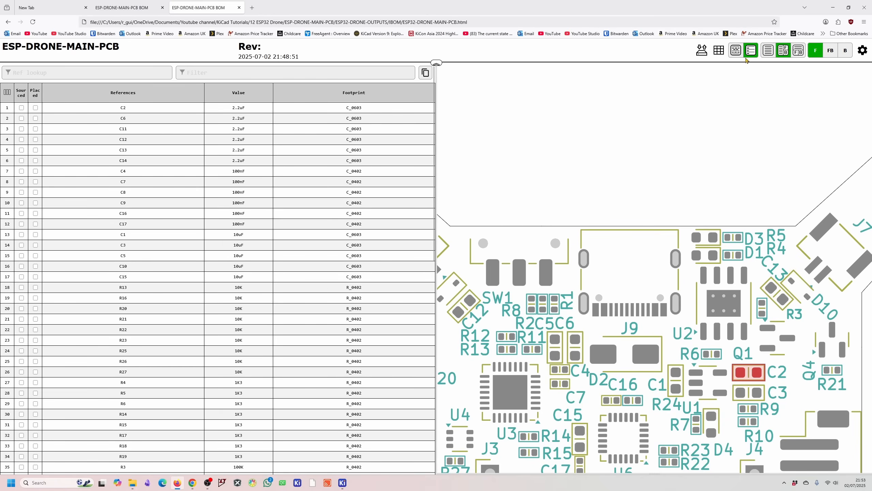
Fit the whole drone board in the interactive BOM drawing and group the components by value and footprint
scroll(727, 204, "down", 5)
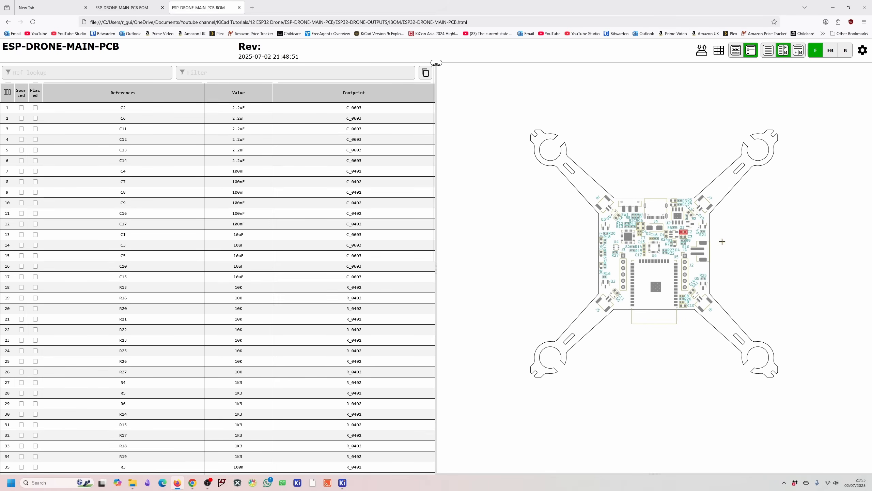
scroll(692, 242, "up", 2)
left_click_drag(729, 248, 746, 258)
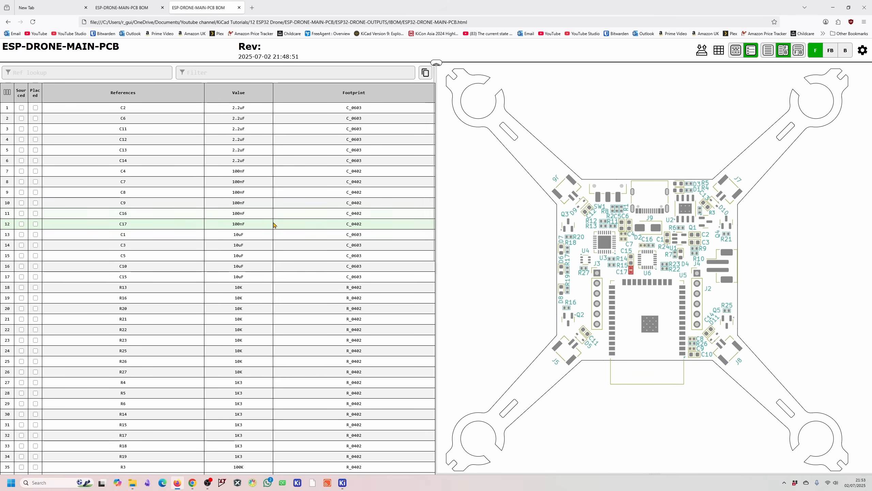
left_click(736, 50)
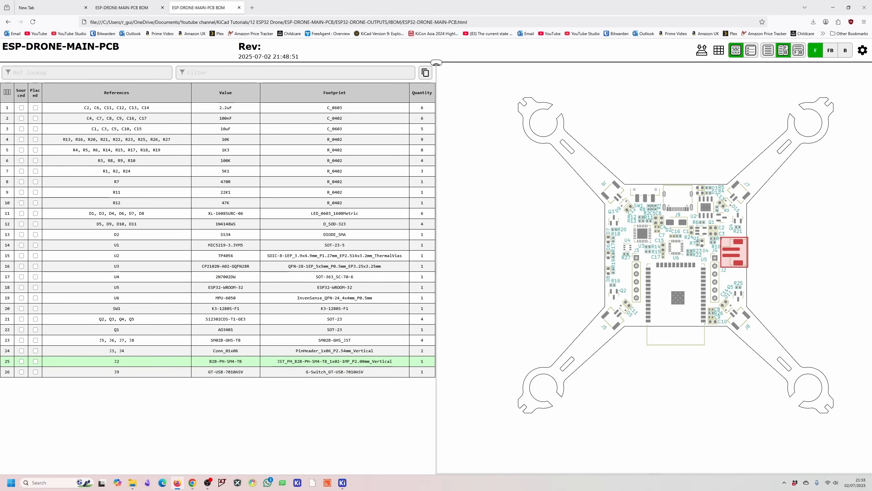
left_click_drag(782, 252, 761, 264)
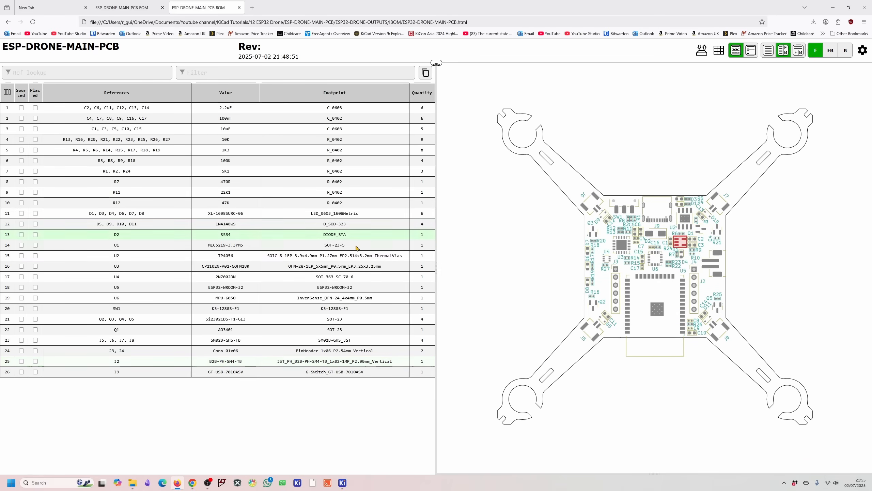
Check the ESP32-DRONE-OUTPUTS folder in File Explorer, then in the PCB editor preview a black-and-white, fit-to-page print of Edge.Cuts and F.Fab
left_click(132, 483)
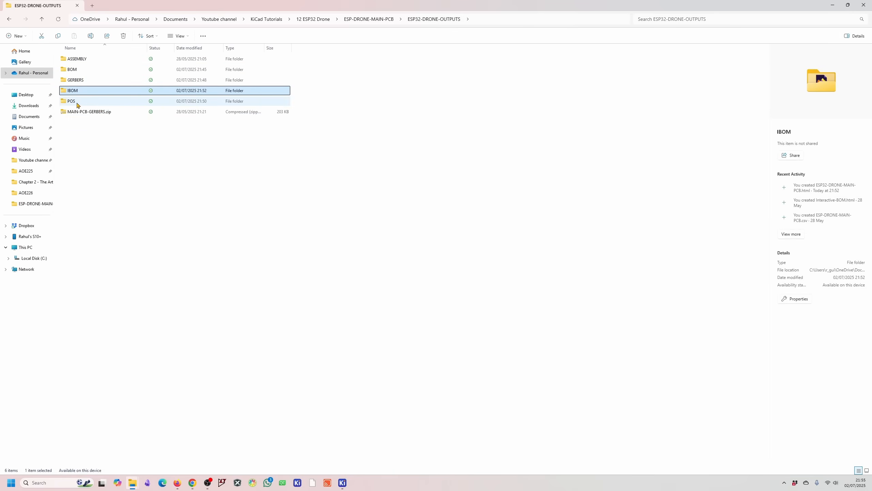
left_click(831, 6)
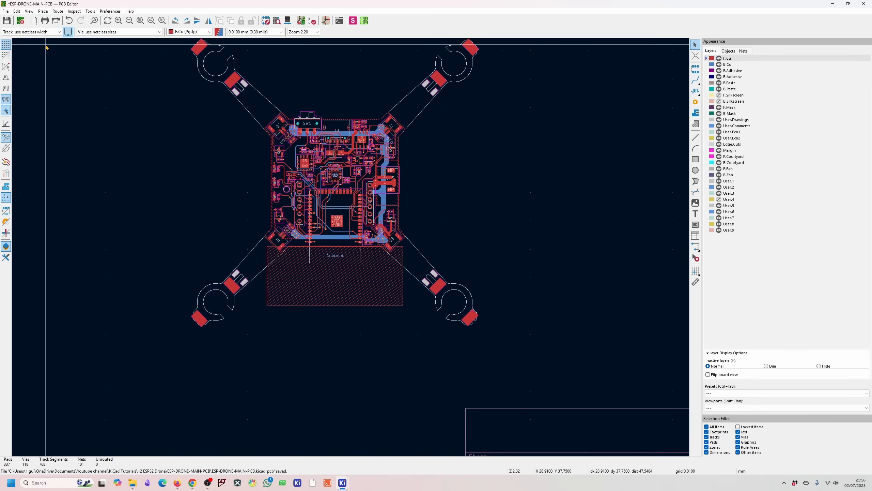
left_click(48, 22)
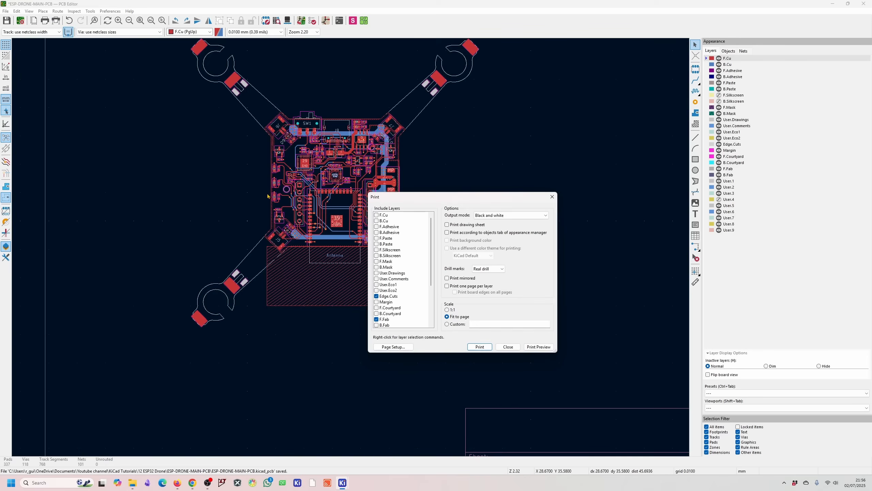
scroll(395, 282, "down", 2)
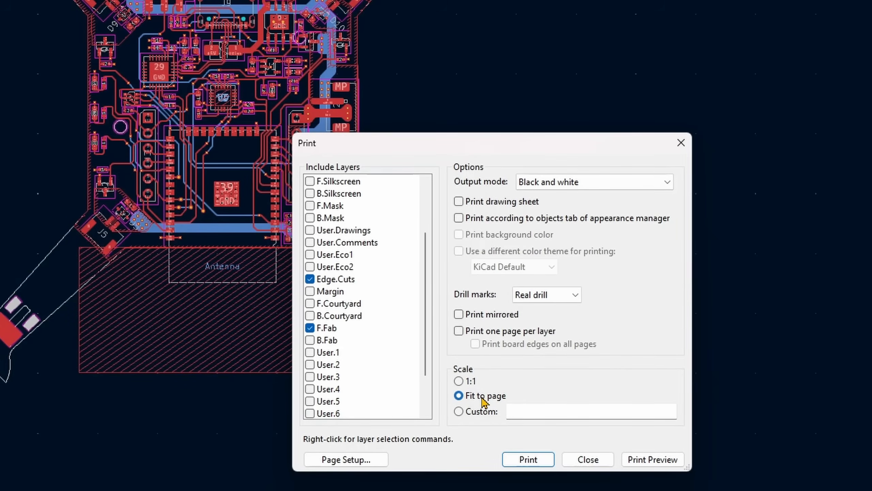
left_click(668, 460)
left_click(137, 15)
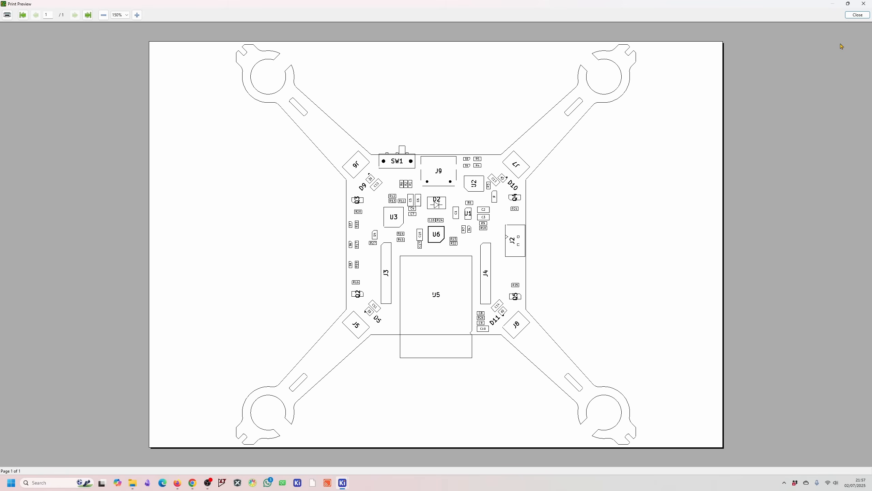
left_click(858, 15)
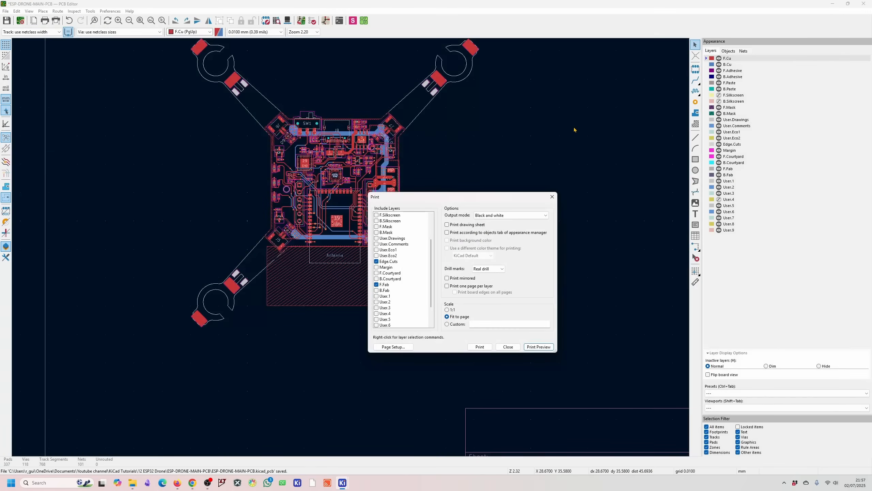
Enable printing of the drawing sheet and preview the assembly drawing again, enlarged
left_click(462, 228)
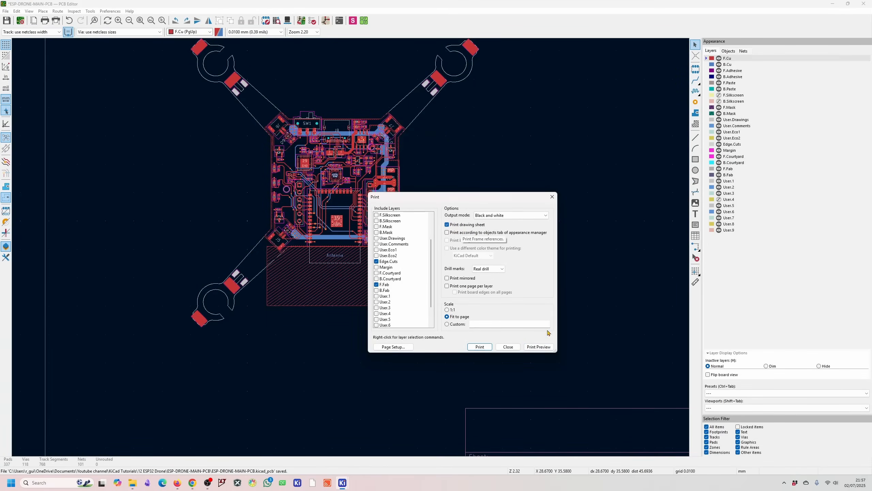
left_click(538, 346)
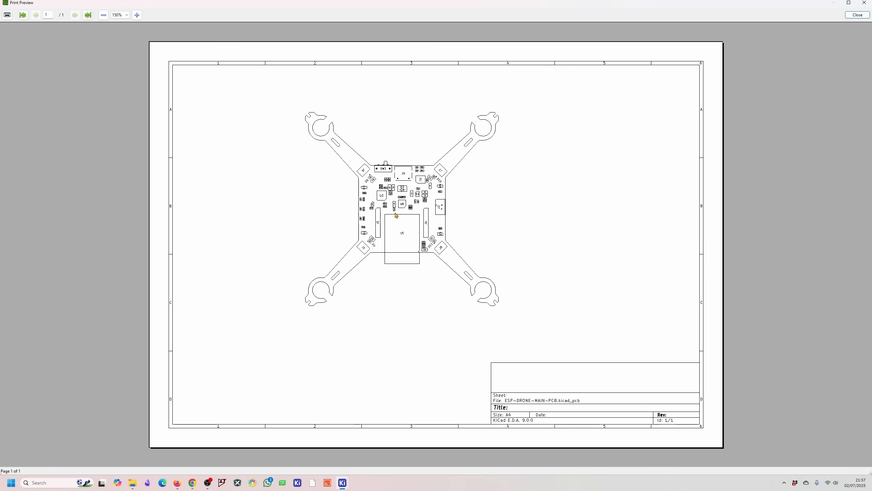
left_click(136, 15)
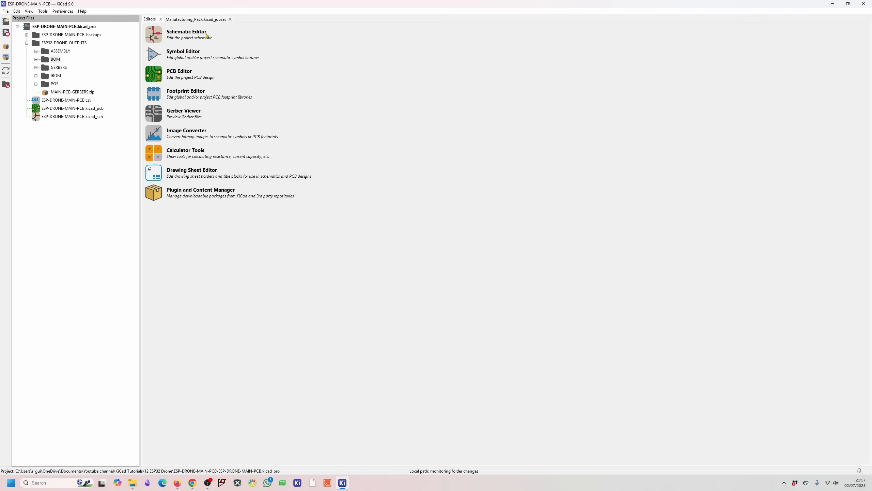
Show the Manufacturing_Pack.kicad_jobset jobset in the project manager and open the project's OUTPUTS folder in a smaller File Explorer window over it
left_click(191, 19)
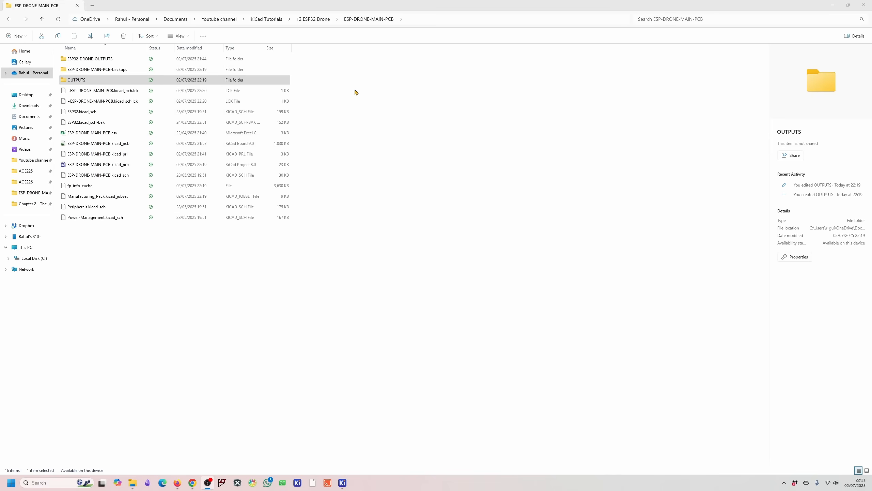
left_click(82, 81)
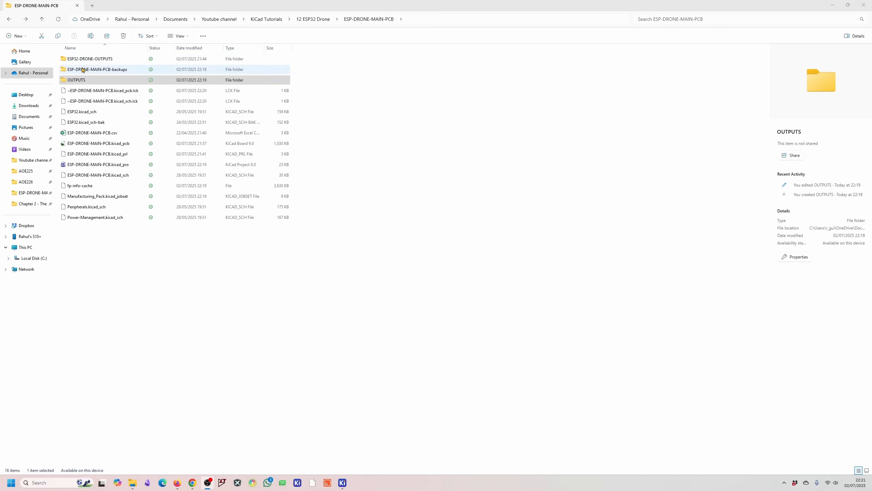
left_click(79, 81)
double_click(78, 80)
left_click_drag(192, 5, 430, 94)
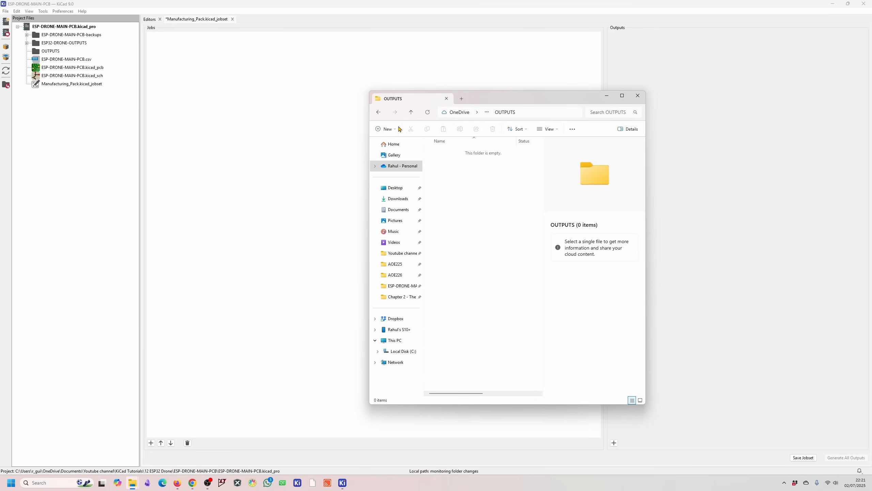
Create GERBERS, ASSEMBLY and DRAWINGS subfolders inside the OUTPUTS folder
left_click(387, 129)
left_click(392, 144)
type("G")
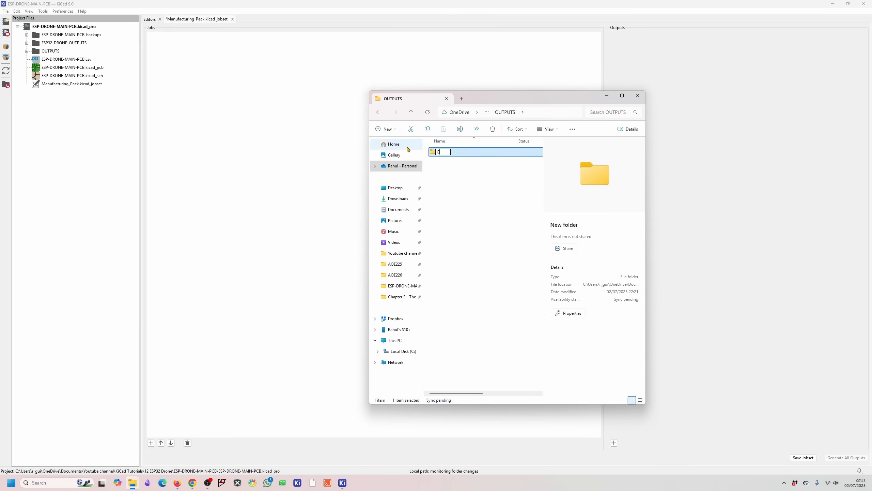
type("ERBERS")
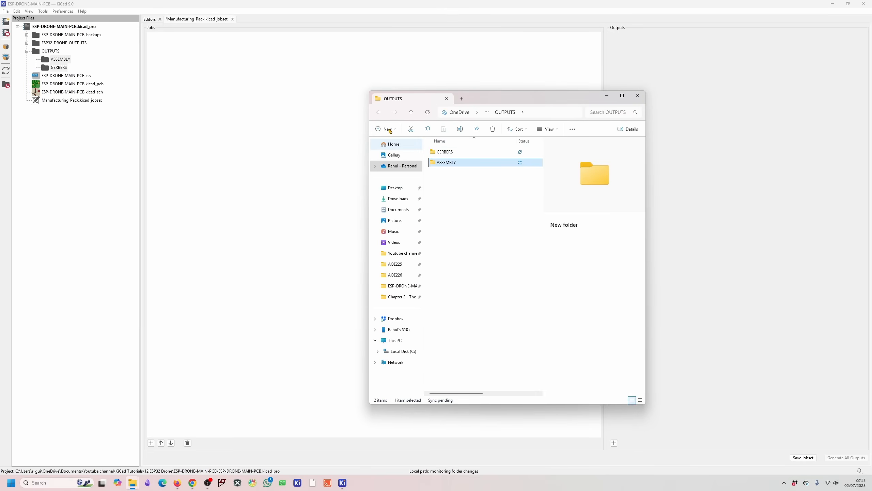
key("ctrl+shift+n")
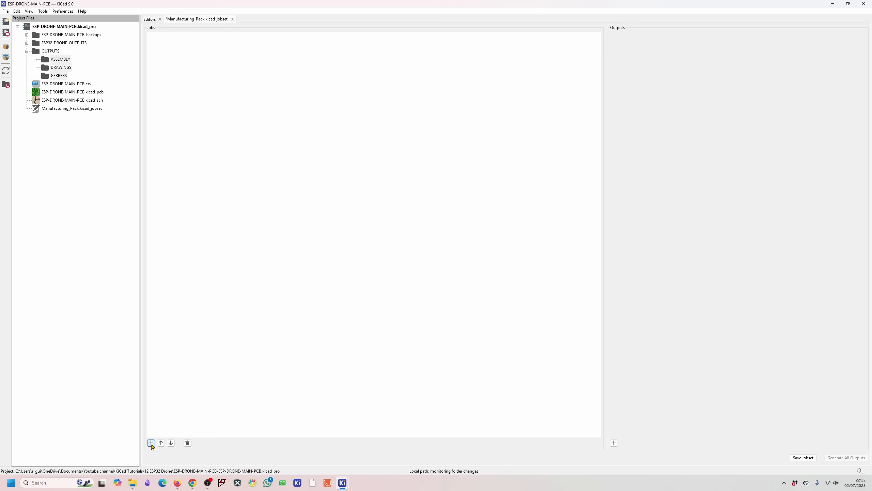
Add a folder output described as GERBERS to the jobset, with its output path set to the OUTPUTS\GERBERS folder
left_click(614, 443)
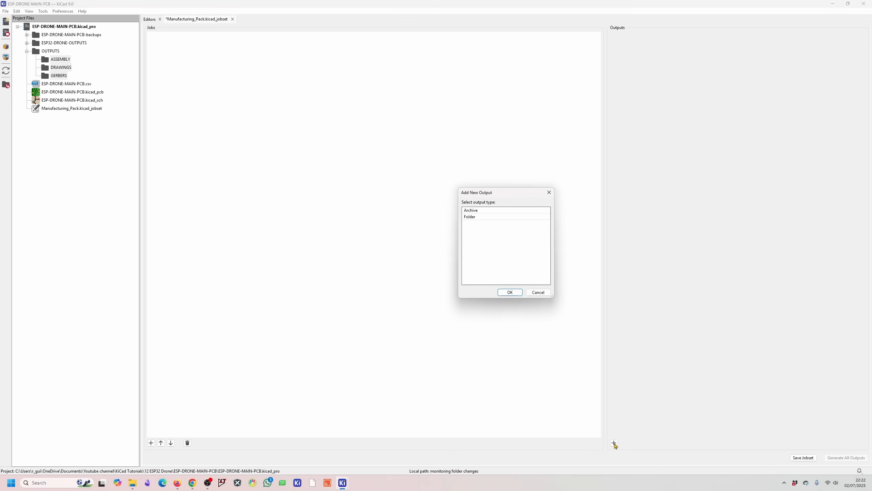
left_click(485, 217)
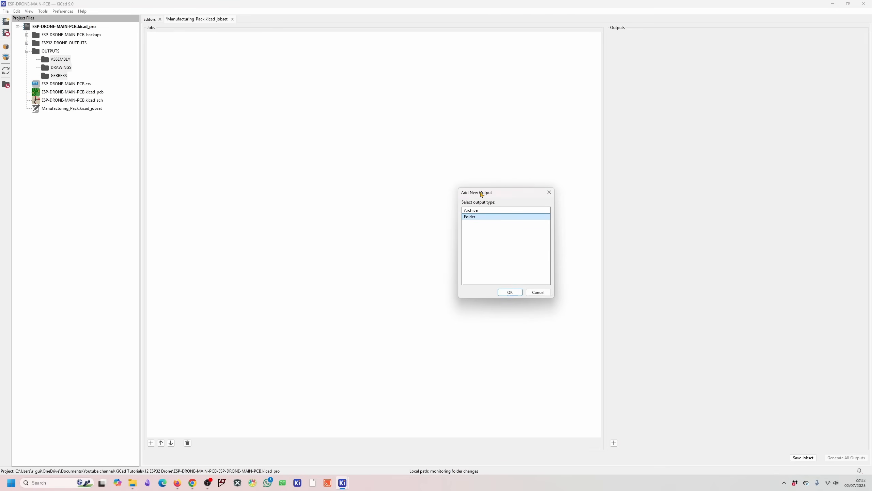
left_click(510, 292)
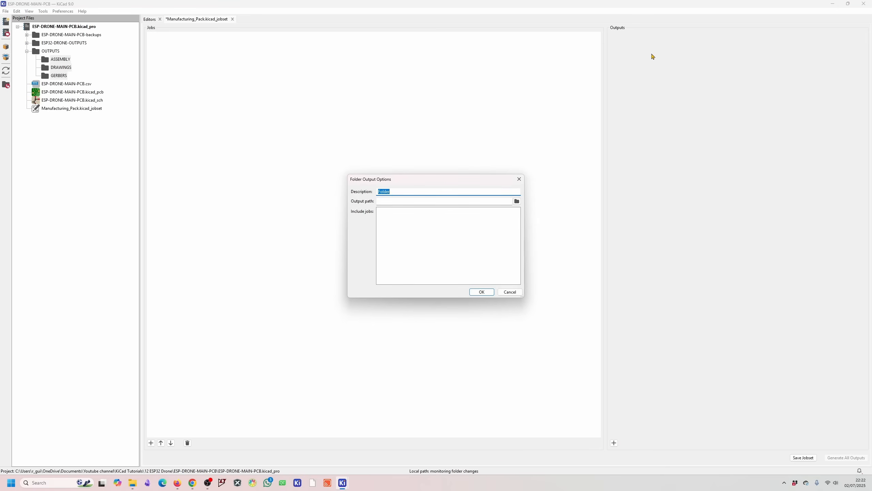
left_click(517, 201)
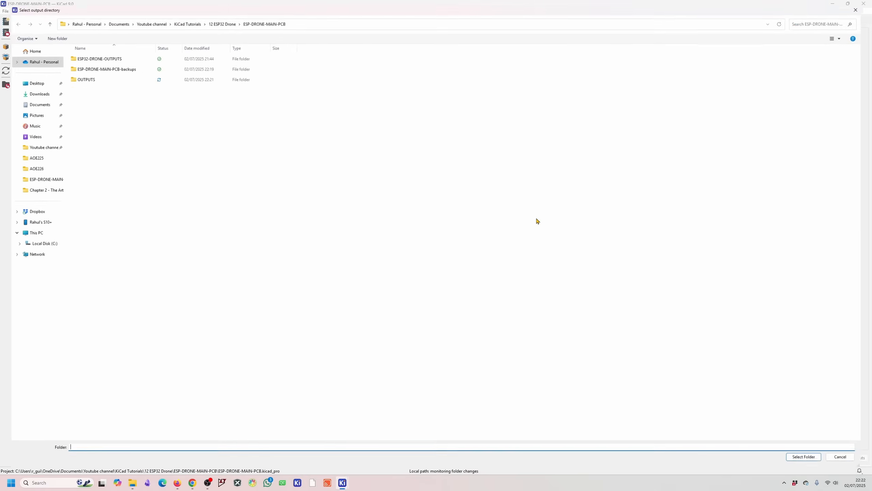
double_click(99, 81)
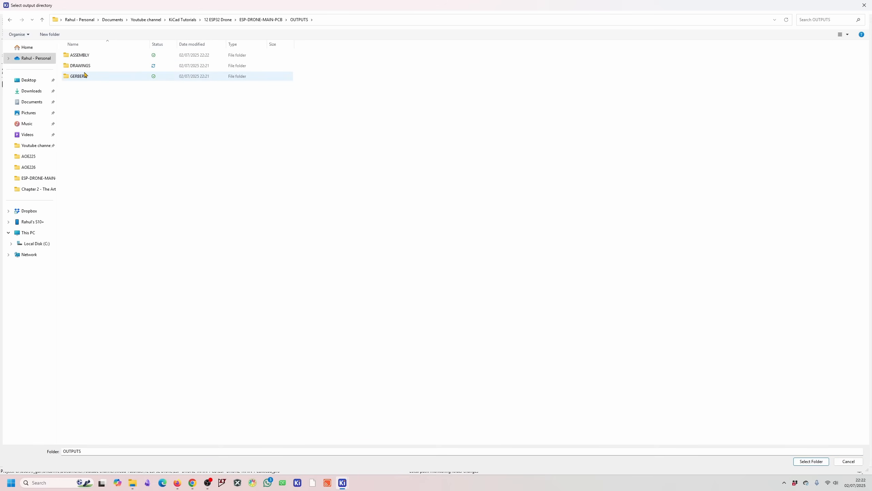
double_click(85, 76)
left_click(812, 461)
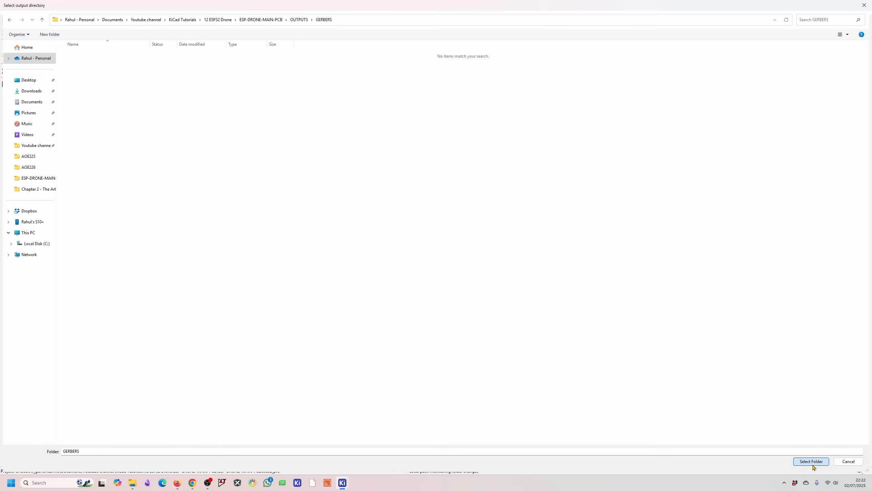
left_click_drag(395, 192, 356, 195)
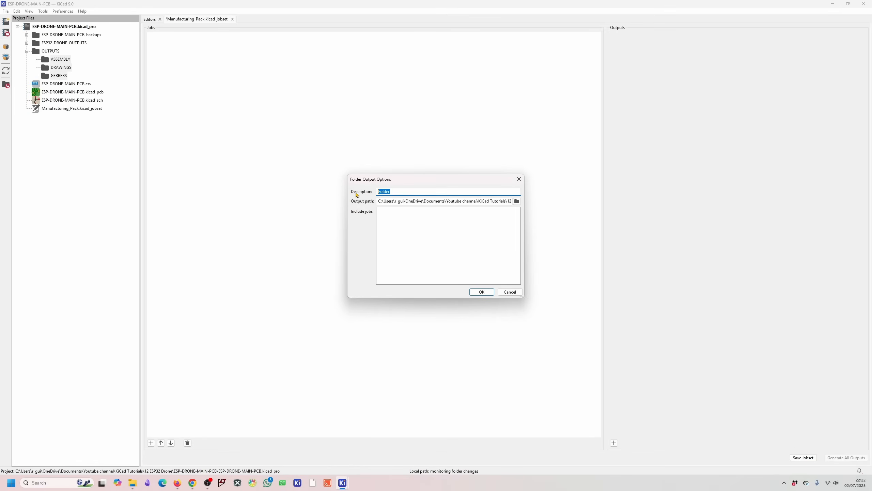
type("GERBERS")
key("Return")
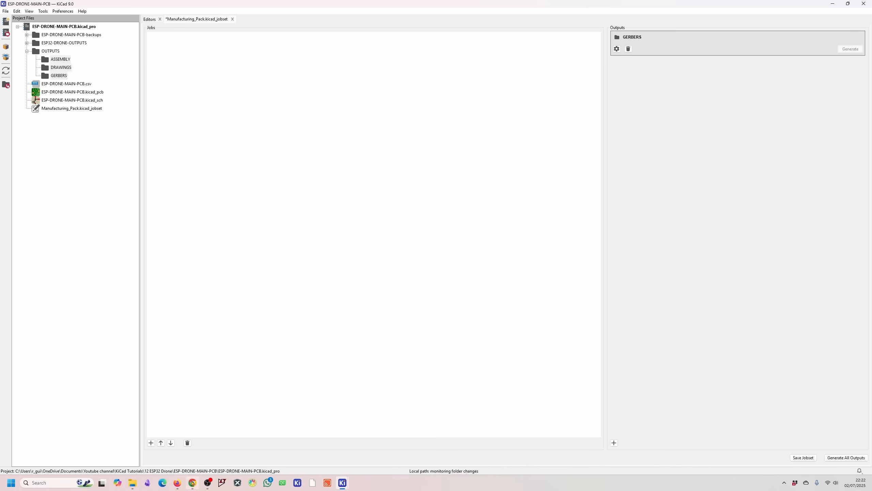
Add a PCB: Export Gerbers job including Edge.Cuts and the front and back copper, adhesive, paste, silkscreen, mask and courtyard layers
left_click(151, 443)
double_click(481, 207)
left_click(150, 443)
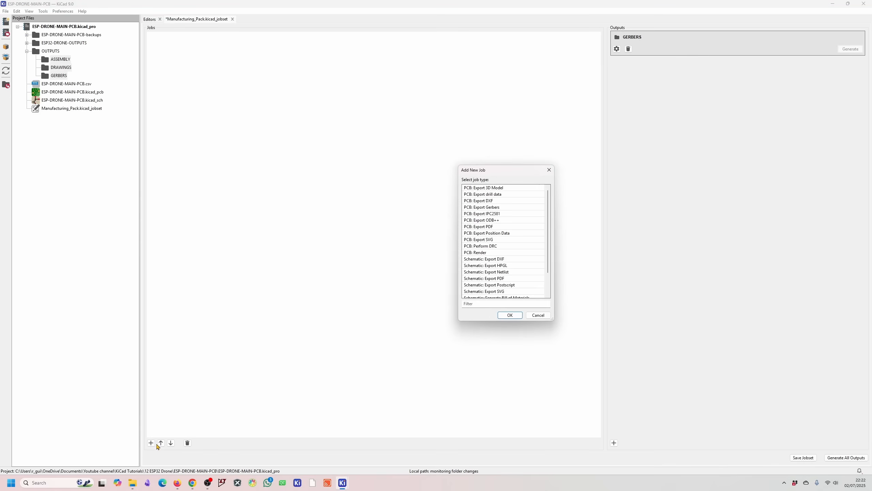
left_click(499, 207)
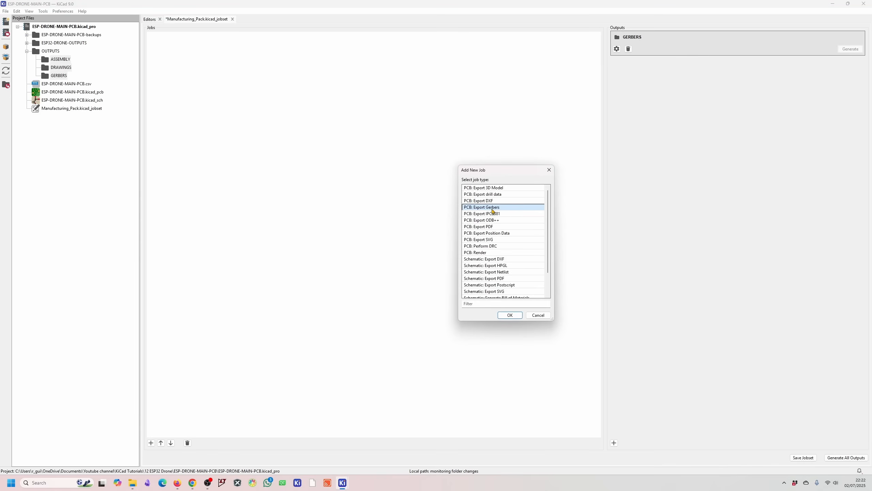
left_click(510, 315)
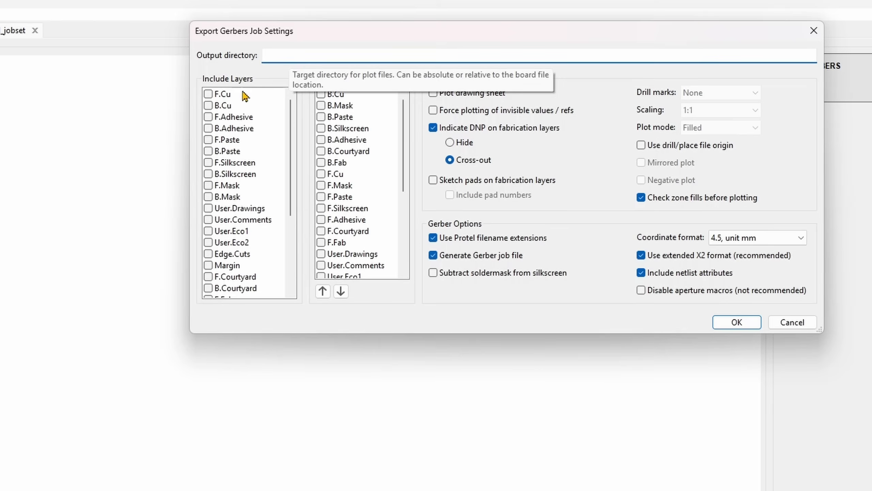
left_click(209, 95)
left_click(210, 106)
left_click(210, 122)
left_click(210, 126)
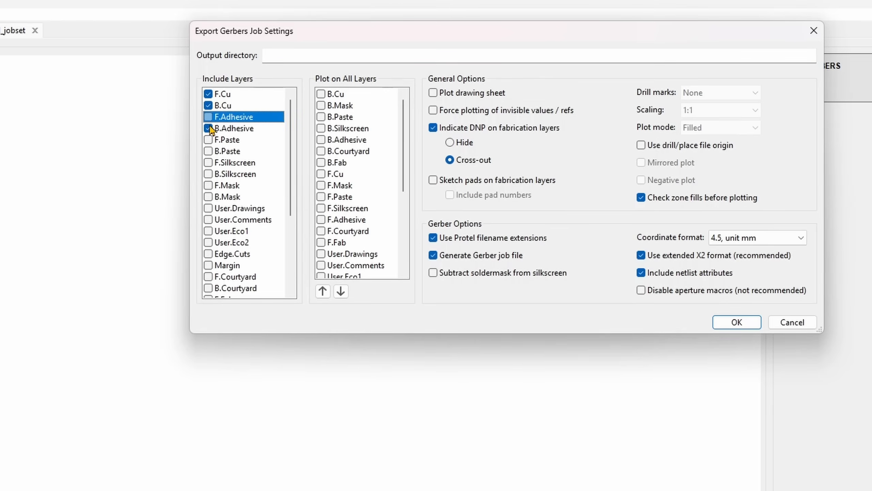
left_click(208, 139)
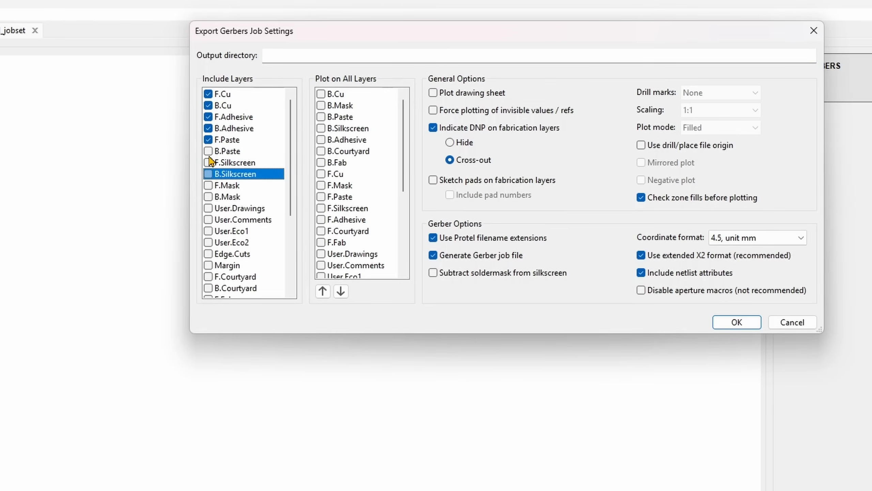
left_click(208, 151)
left_click(209, 162)
left_click(208, 174)
left_click(209, 186)
left_click(209, 197)
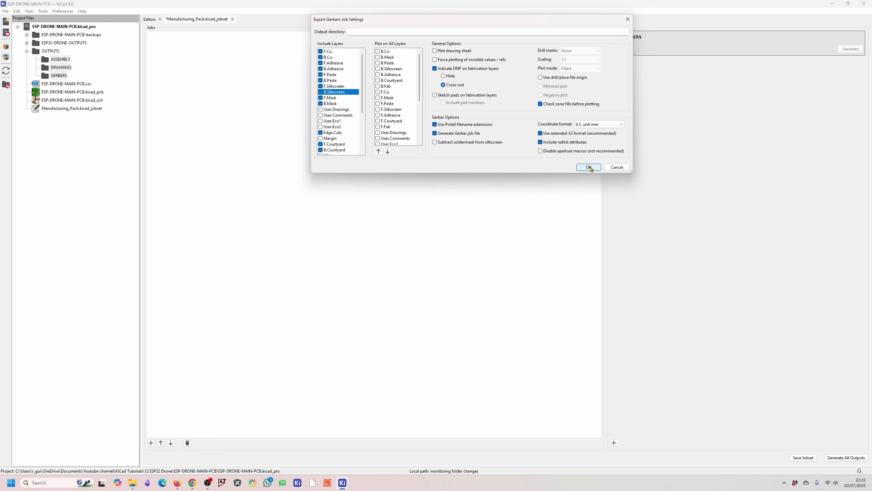
left_click(589, 167)
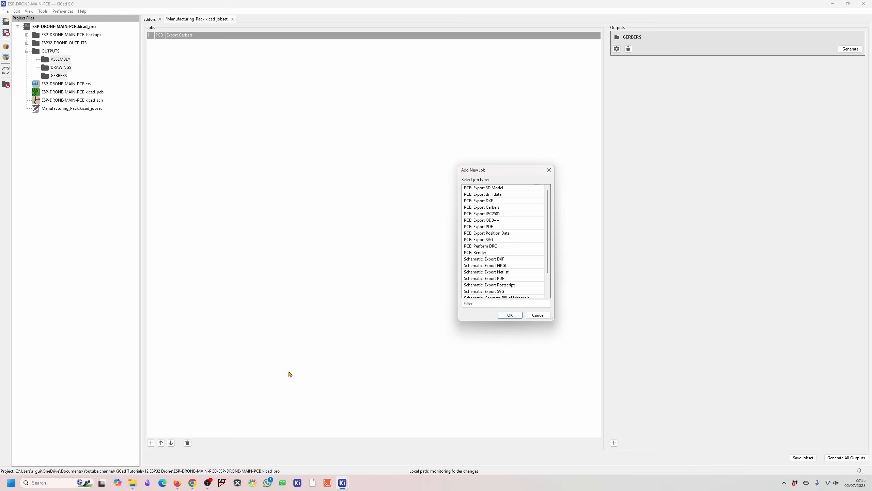
Add a PCB: Export drill data job with the default Excellon settings and check which jobs the GERBERS output includes
left_click(499, 195)
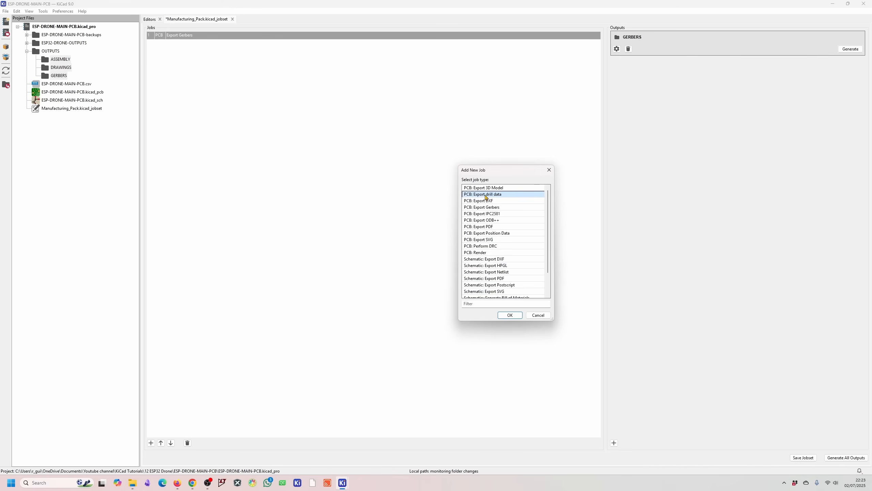
left_click(511, 316)
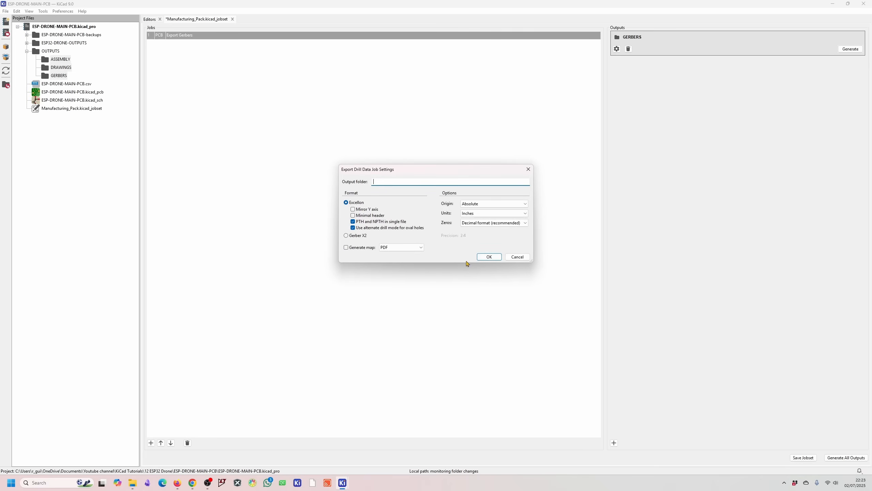
left_click(490, 257)
left_click(450, 242)
left_click(695, 40)
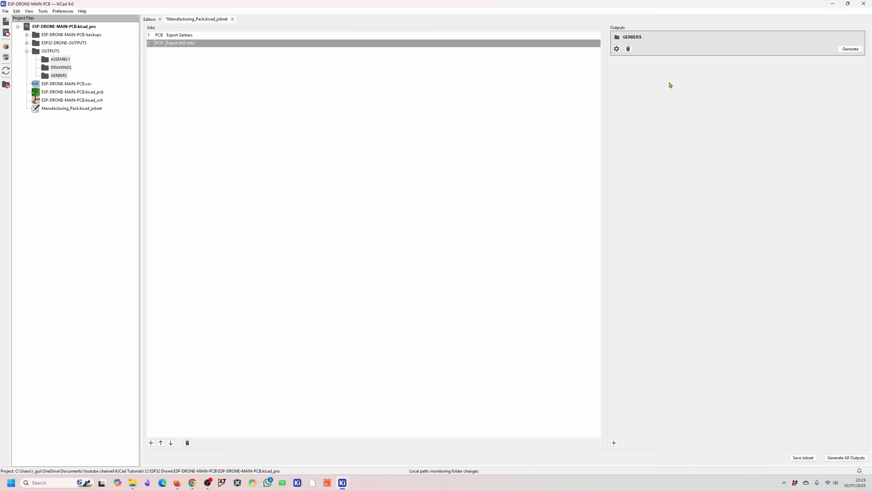
left_click(617, 49)
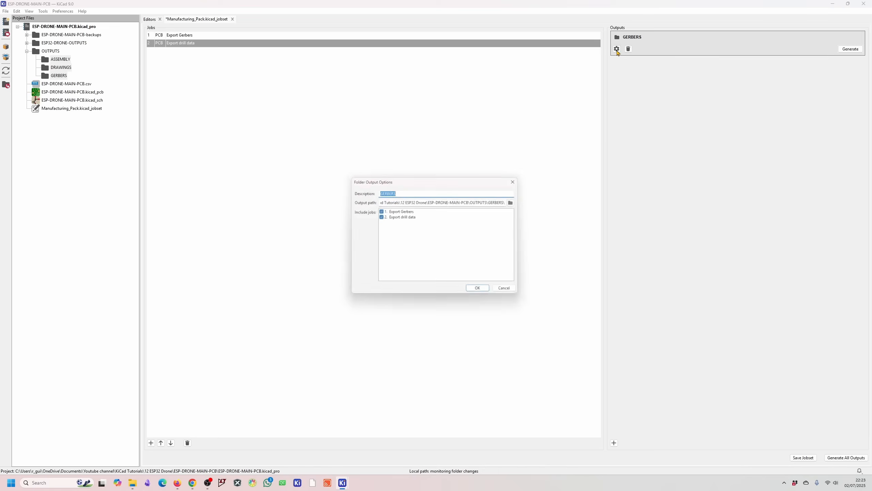
left_click(482, 292)
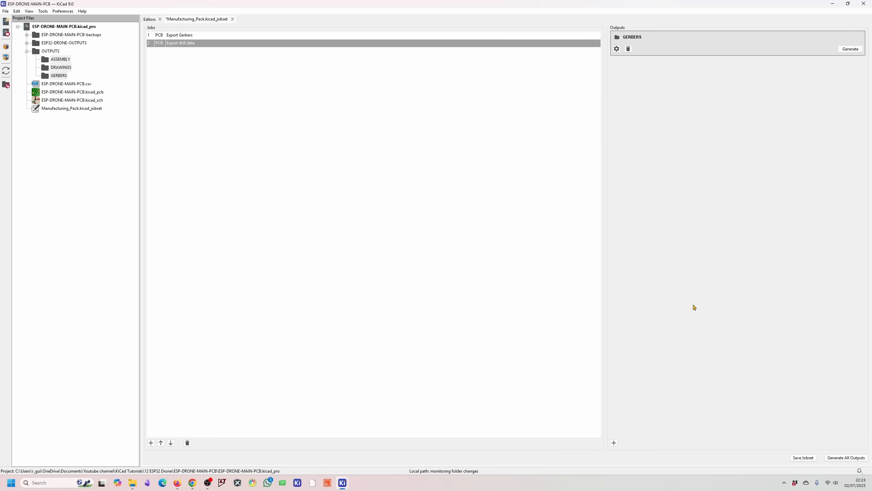
Save the Manufacturing_Pack jobset and generate all of its outputs
left_click_drag(871, 155, 517, 128)
left_click(739, 241)
left_click(803, 457)
left_click(846, 458)
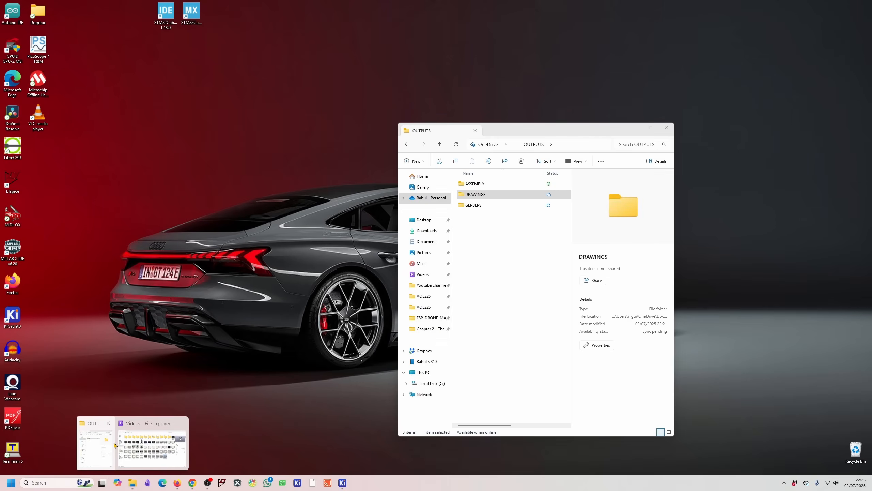
Switch to File Explorer, check the generated Gerber and drill files in the GERBERS folder, and close the window
left_click(133, 450)
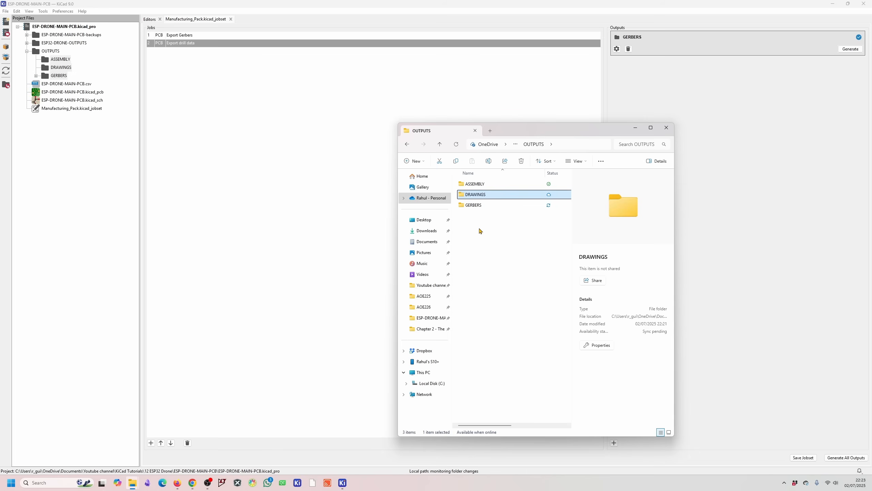
double_click(481, 205)
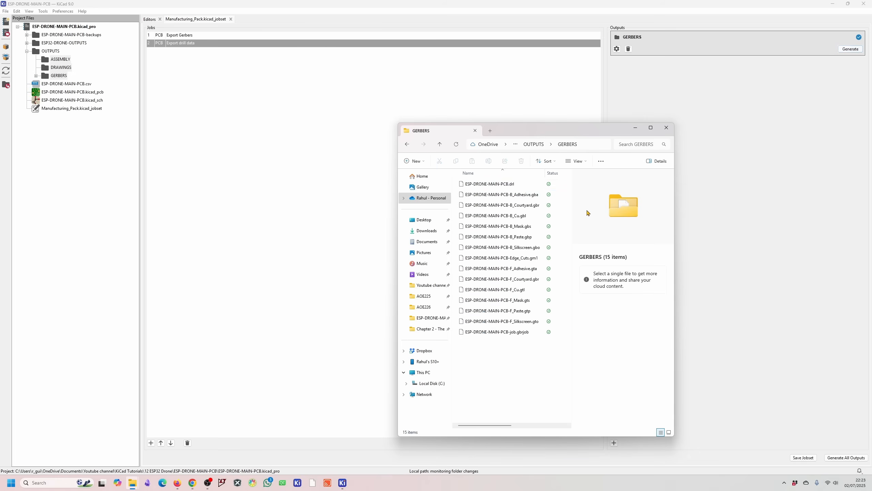
left_click(512, 186)
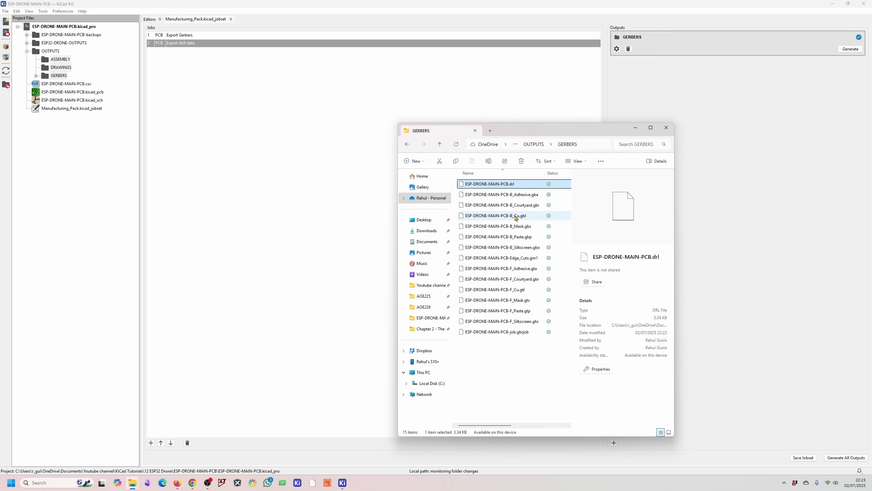
left_click(666, 128)
left_click(614, 443)
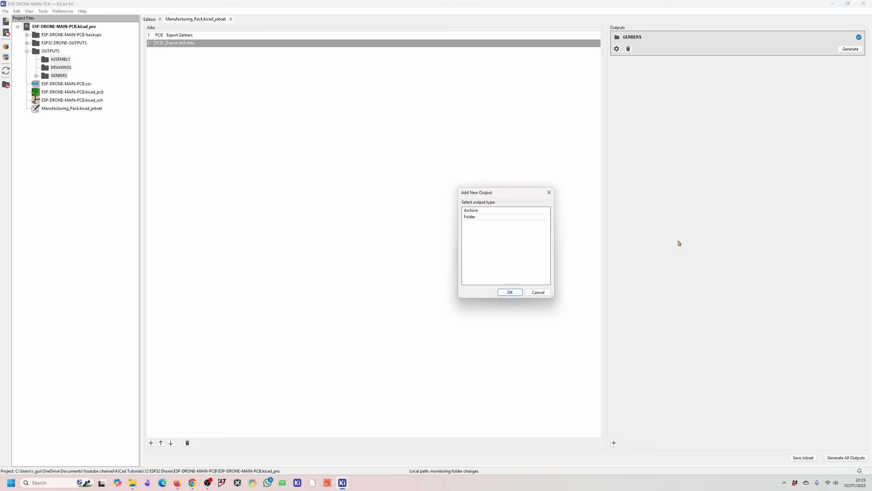
left_click(505, 216)
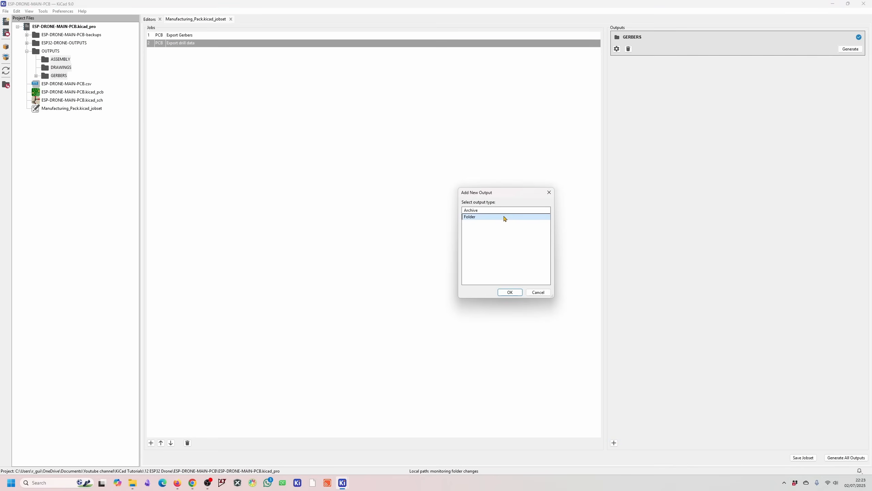
left_click(511, 292)
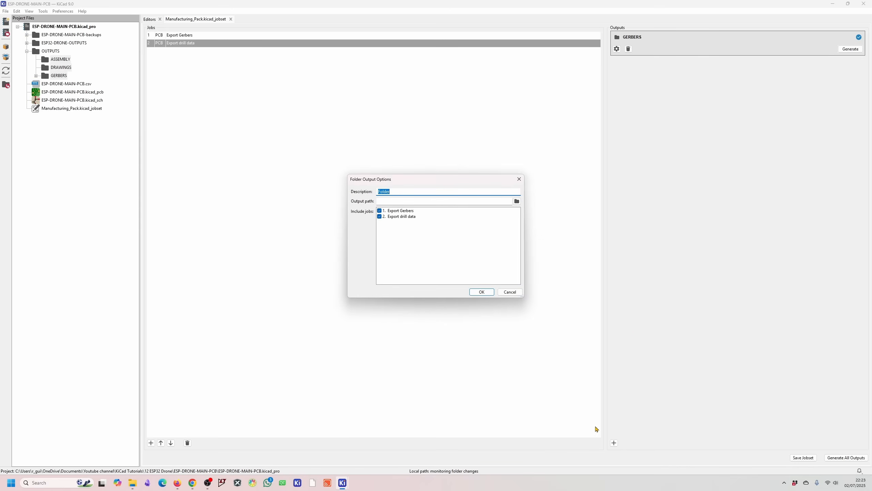
left_click(521, 180)
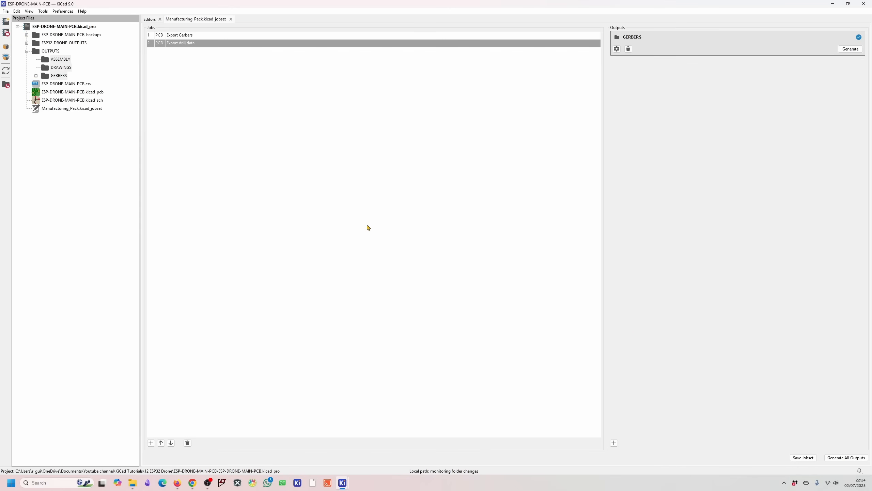
Add a PCB: Export 3D Model job in STEP format with the file name ESP32-DRONE.step, keeping the default export options
left_click(150, 443)
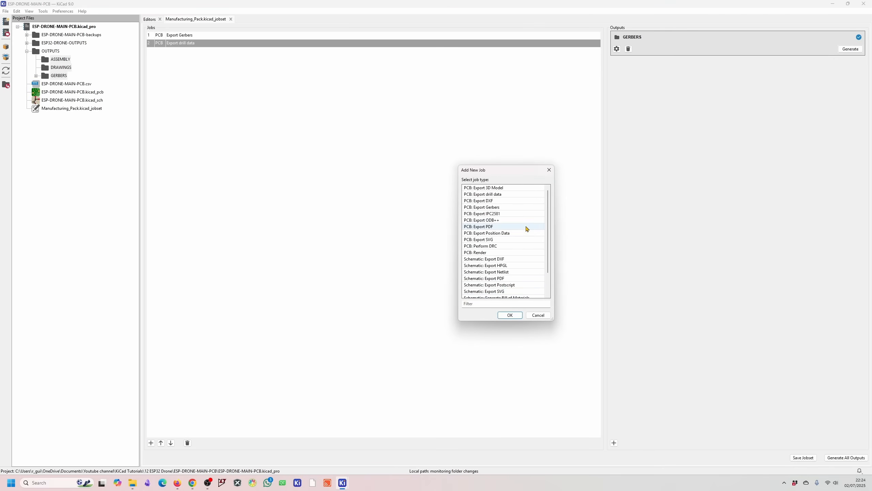
left_click(498, 187)
left_click(510, 315)
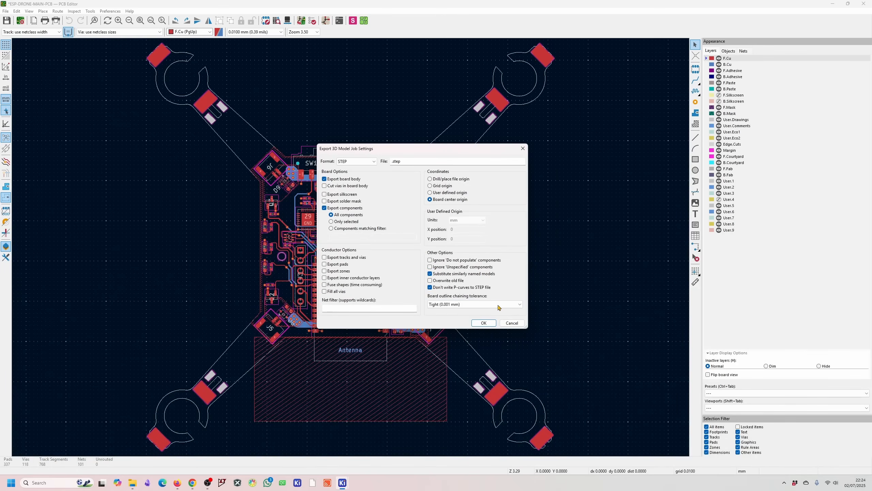
left_click(392, 162)
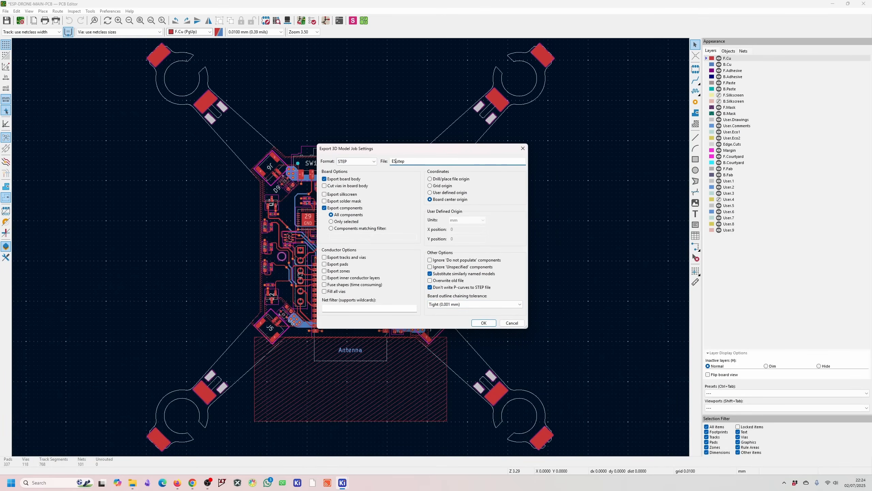
type("ESP32-DRONE")
left_click(484, 324)
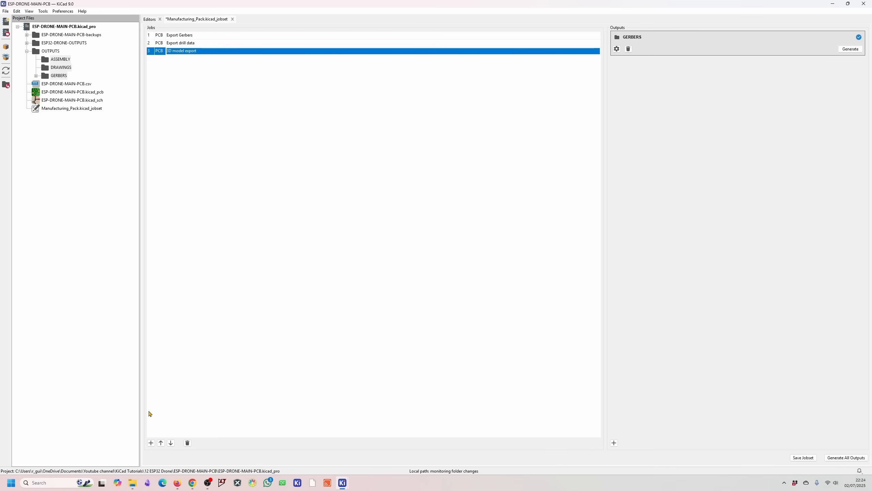
Add a PCB: Export Position Data job limited to SMD footprints, keeping ASCII format and millimetre units
left_click(151, 443)
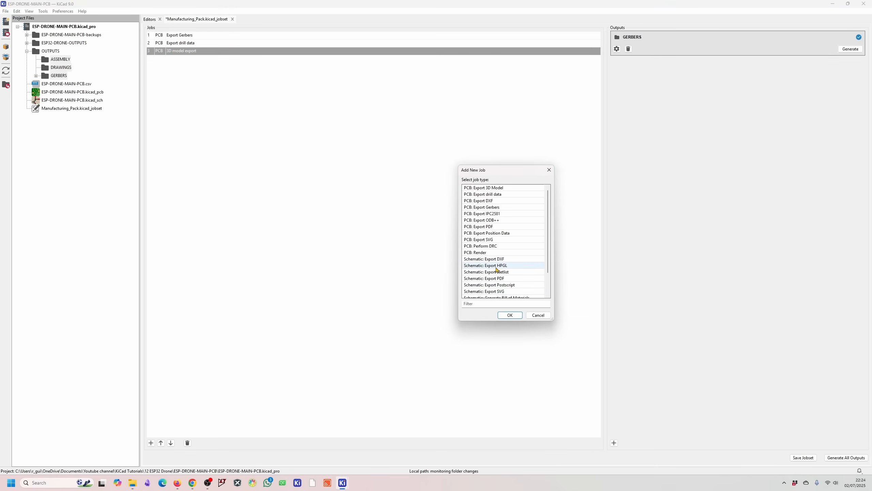
left_click(498, 233)
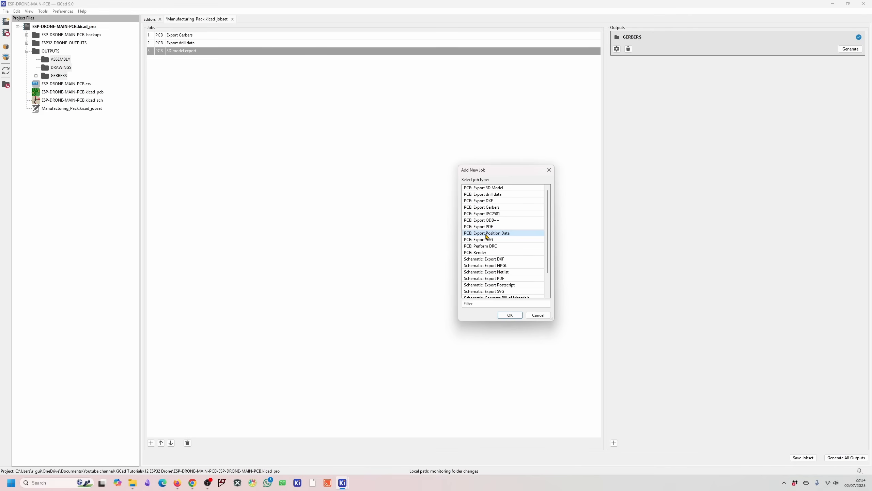
left_click(508, 316)
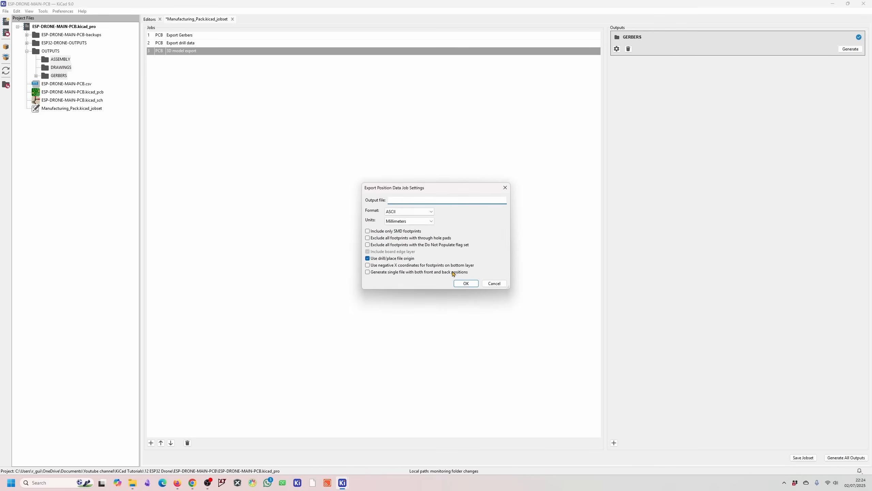
left_click(402, 232)
left_click(471, 286)
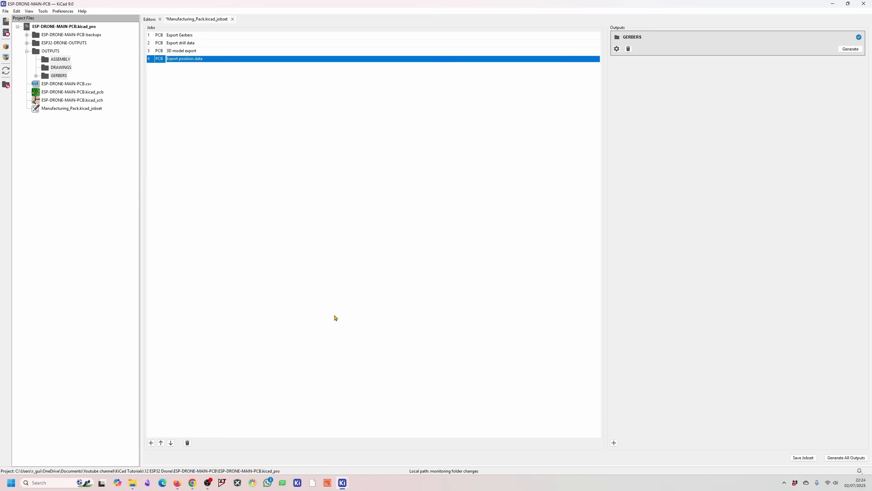
Add a Schematic: Generate Bill of Materials job and apply the myDefault view preset to its fields
left_click(151, 443)
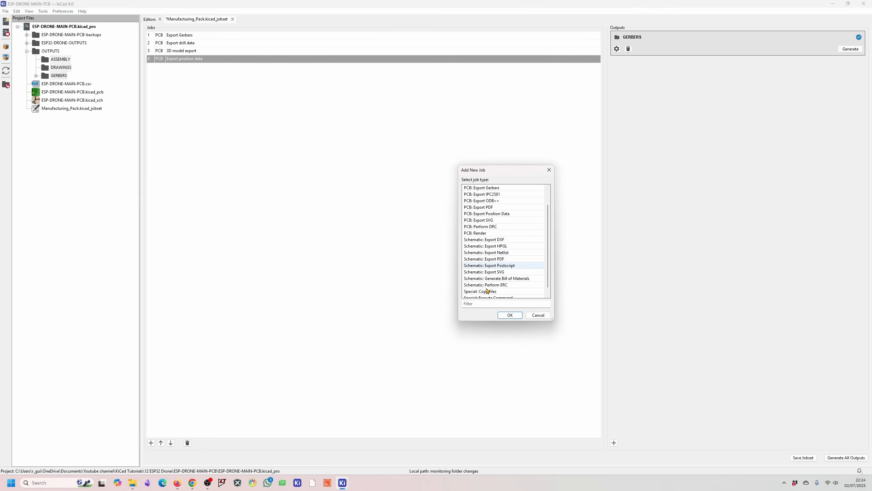
left_click(502, 278)
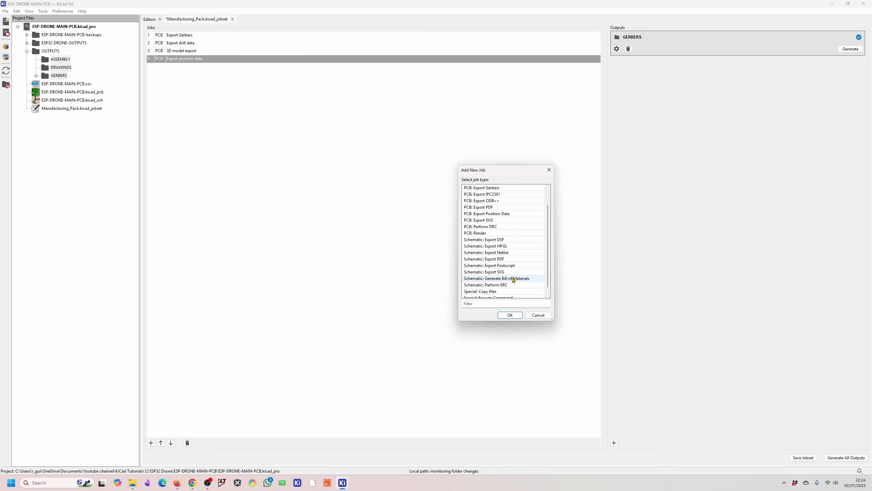
left_click(510, 315)
double_click(144, 4)
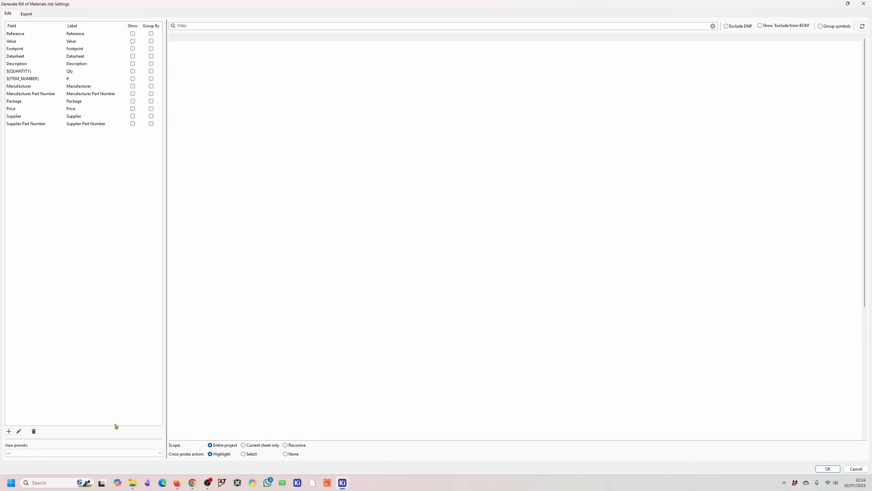
left_click(84, 453)
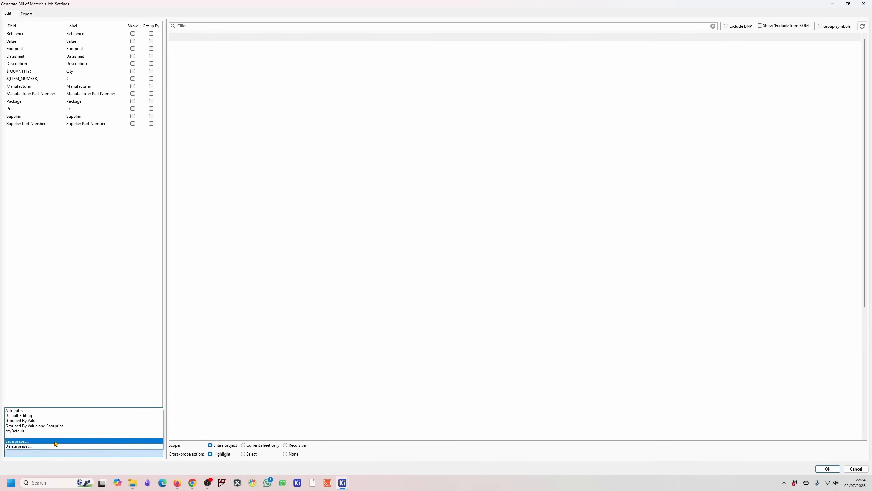
left_click(16, 431)
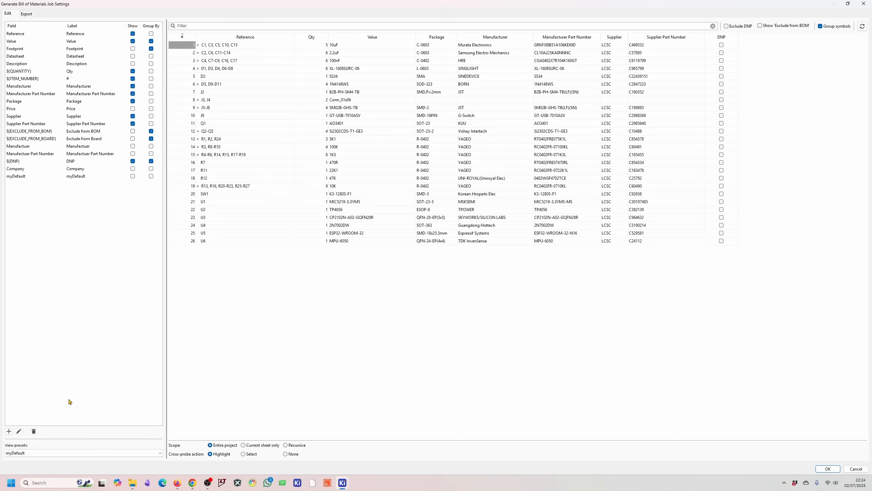
Set the bill of materials job's output file to ESP32-DRONE-BOM.csv and accept its export settings
left_click(27, 14)
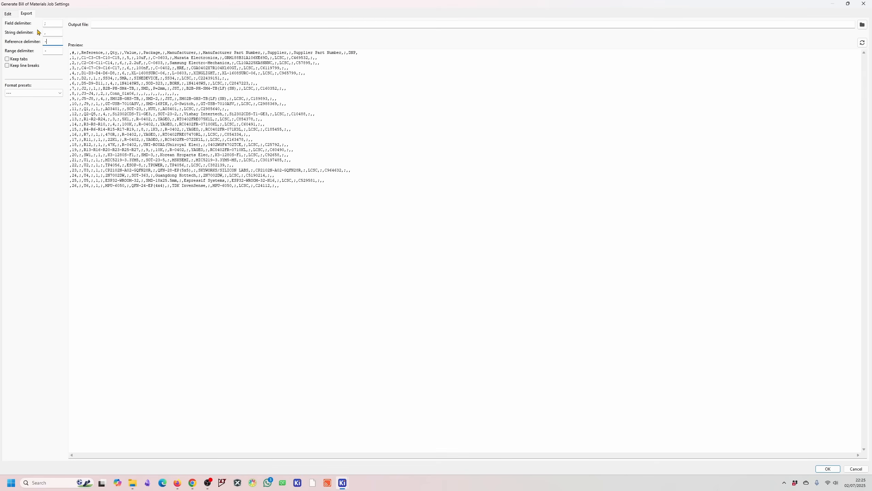
left_click(99, 24)
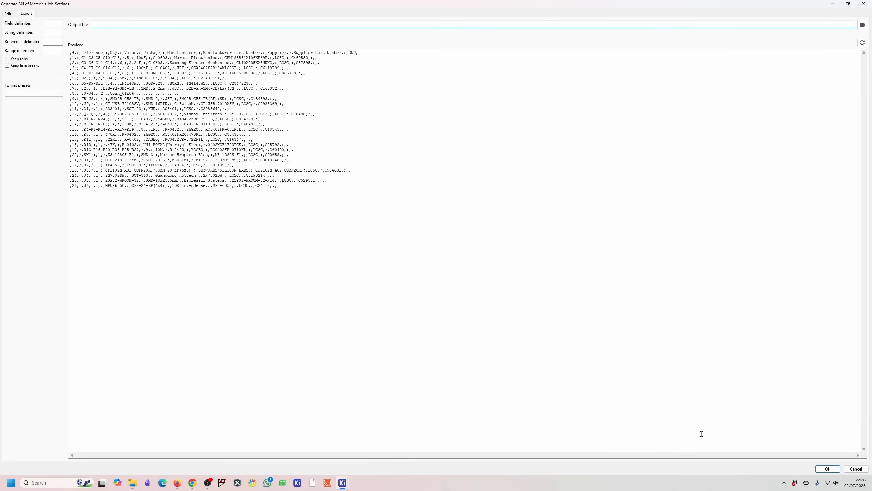
type("ESP32-DRONE-BOM.csv")
left_click(828, 468)
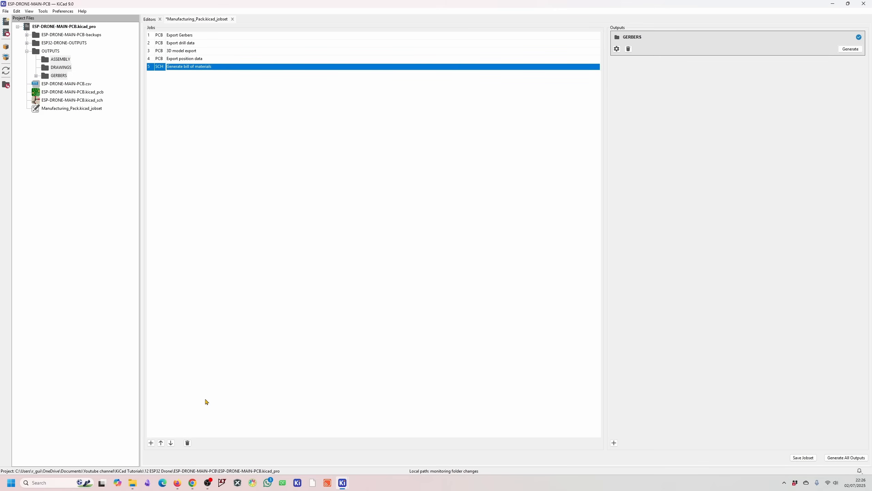
Add a Schematic: Export PDF job with an output file name beginning ESP32-DRONE-SCHEM, keeping the default plot options
left_click(151, 443)
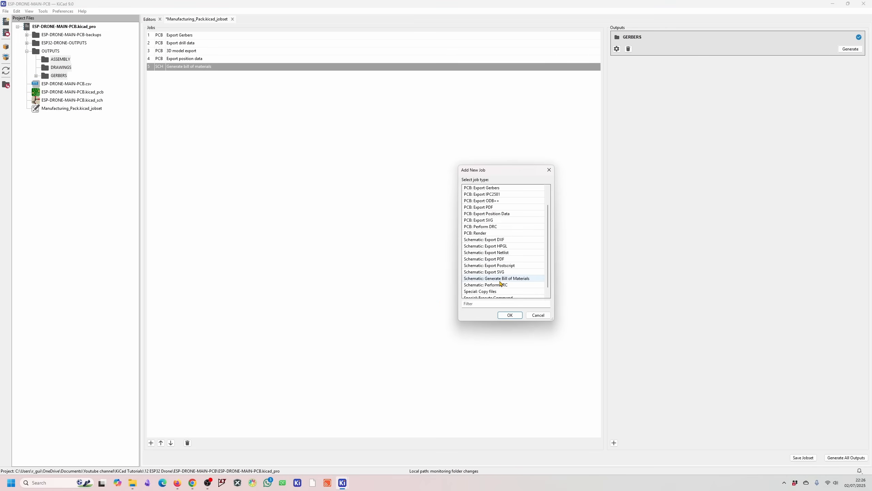
left_click(501, 258)
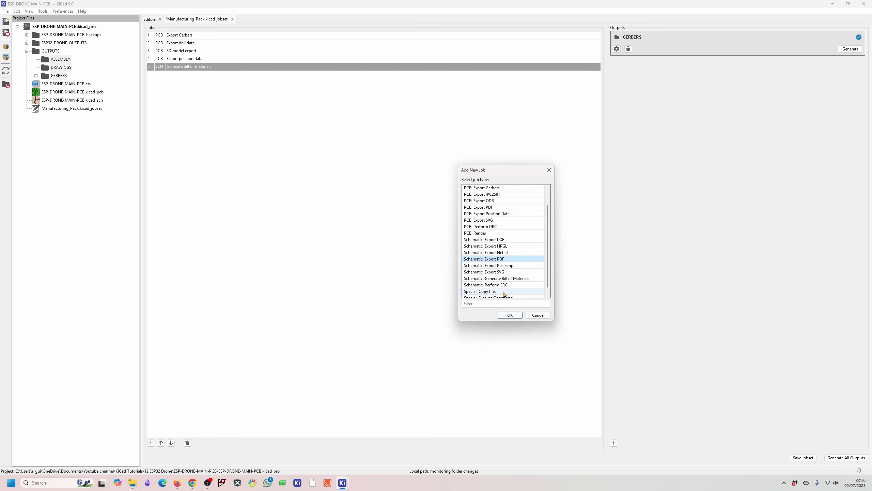
left_click(511, 315)
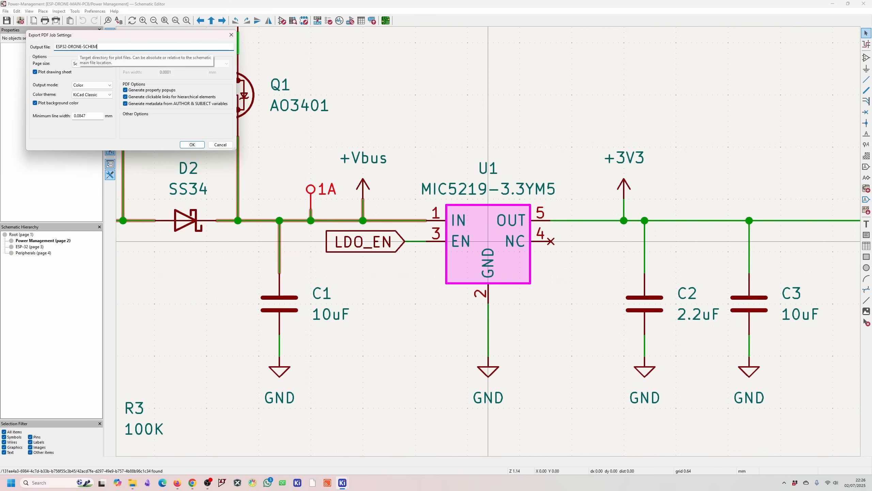
left_click(191, 144)
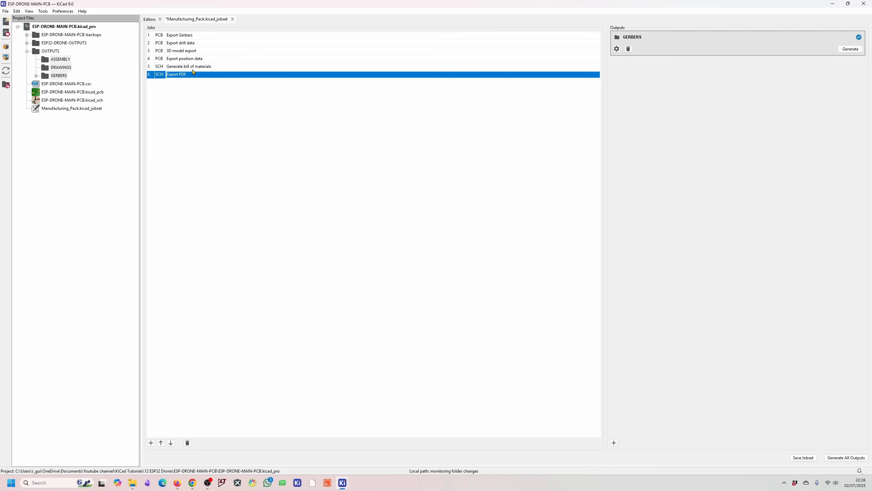
Add a new Folder output to the jobset and point its output path to the ASSEMBLY folder inside OUTPUTS
left_click(614, 442)
left_click(469, 217)
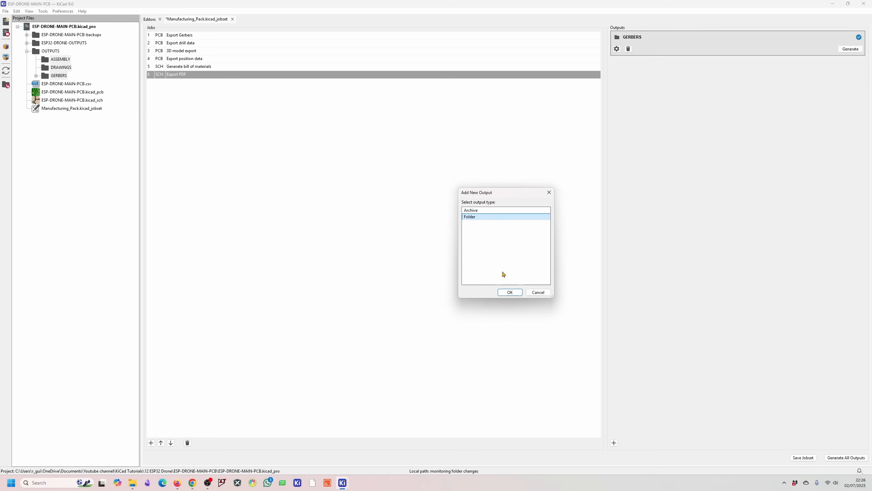
left_click(510, 292)
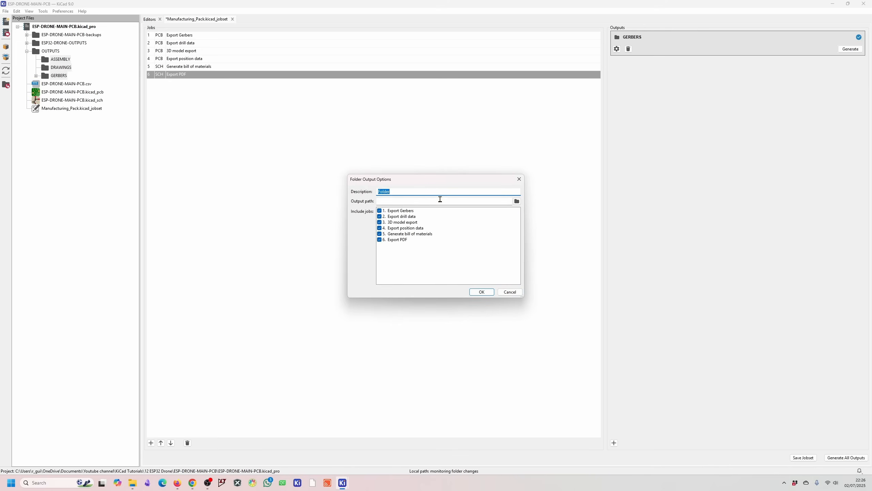
left_click(517, 201)
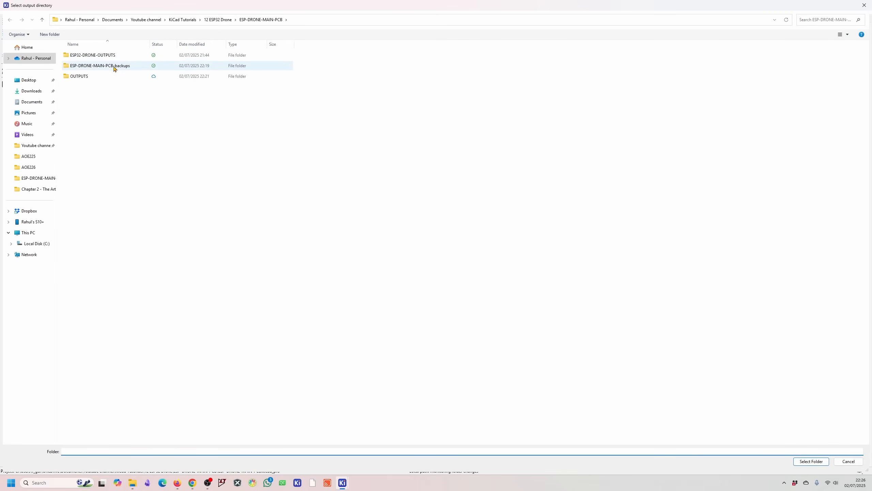
double_click(82, 76)
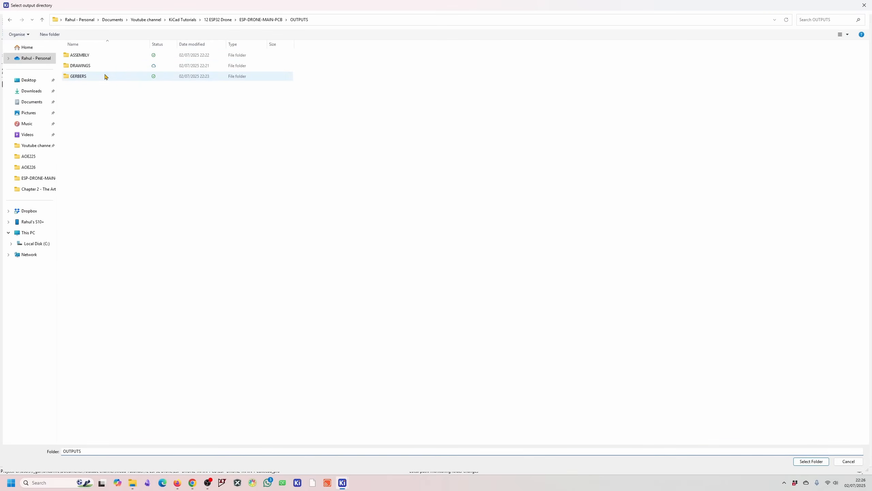
double_click(85, 56)
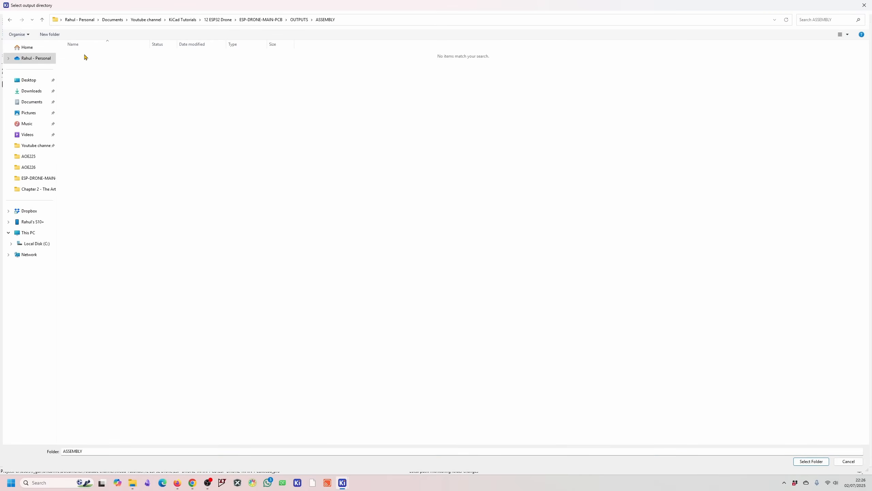
left_click(808, 461)
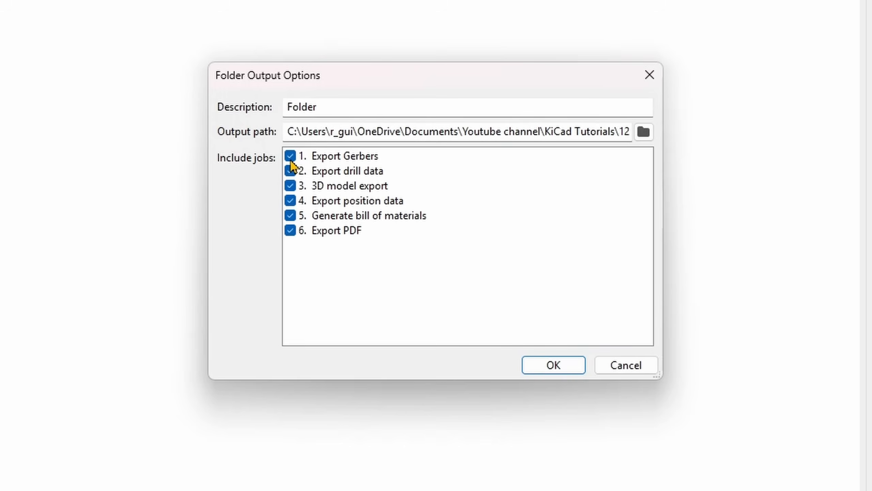
Describe the new folder output as ASSEMBLY and include only the position data and bill of materials jobs
left_click(380, 210)
left_click(289, 172)
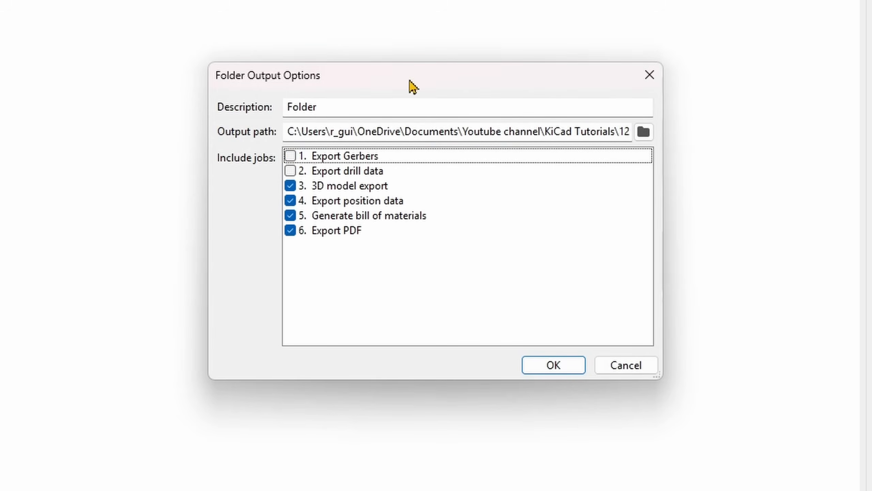
double_click(331, 106)
type("ASSEMBLY")
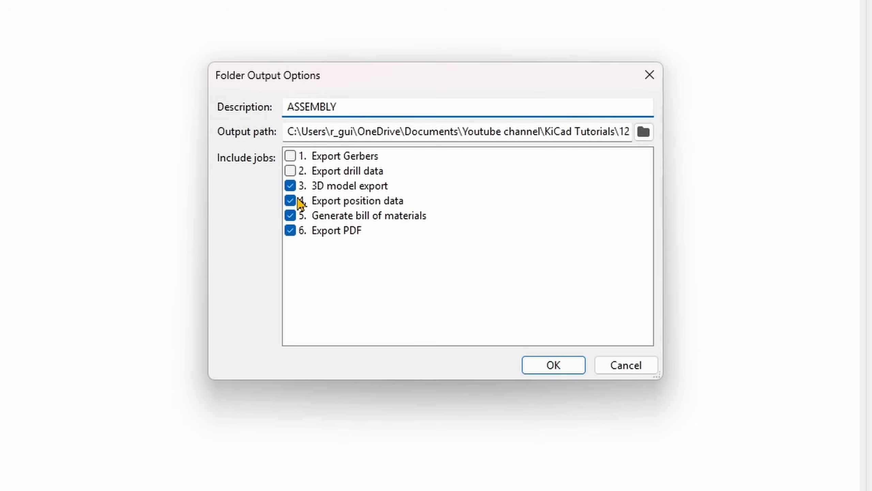
left_click(291, 186)
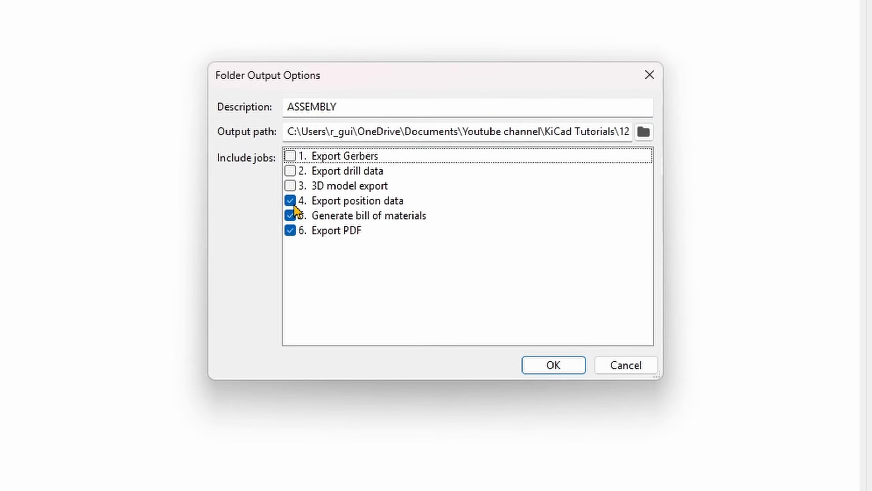
left_click(291, 230)
left_click(550, 367)
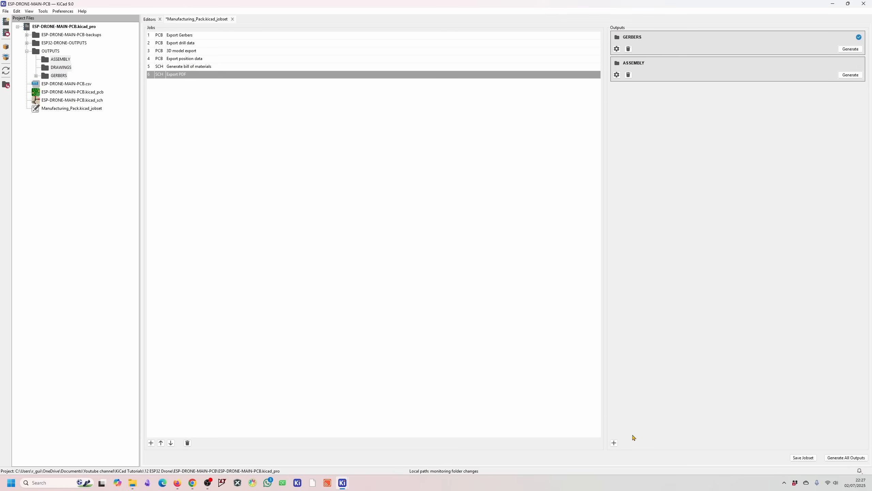
Add another Folder output described as DRAWINGS, with its path set to the DRAWINGS folder inside OUTPUTS
left_click(614, 443)
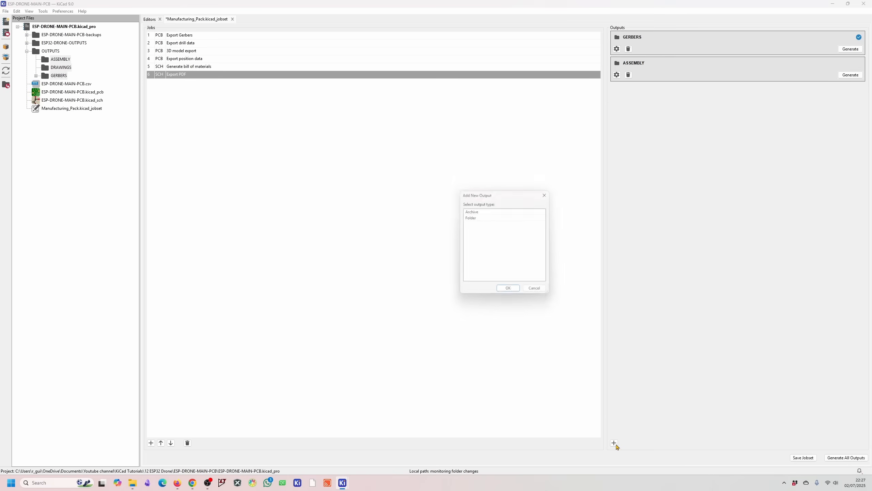
left_click(487, 217)
left_click(509, 292)
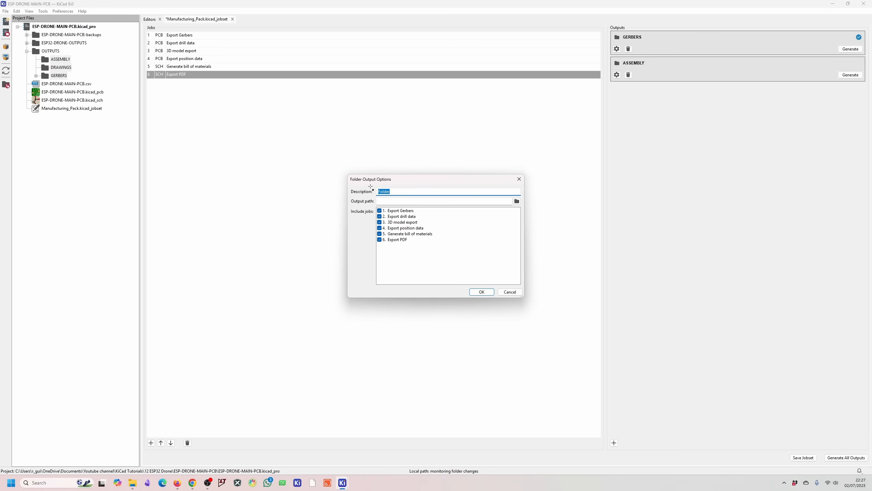
type("DRAWINGS")
left_click(517, 201)
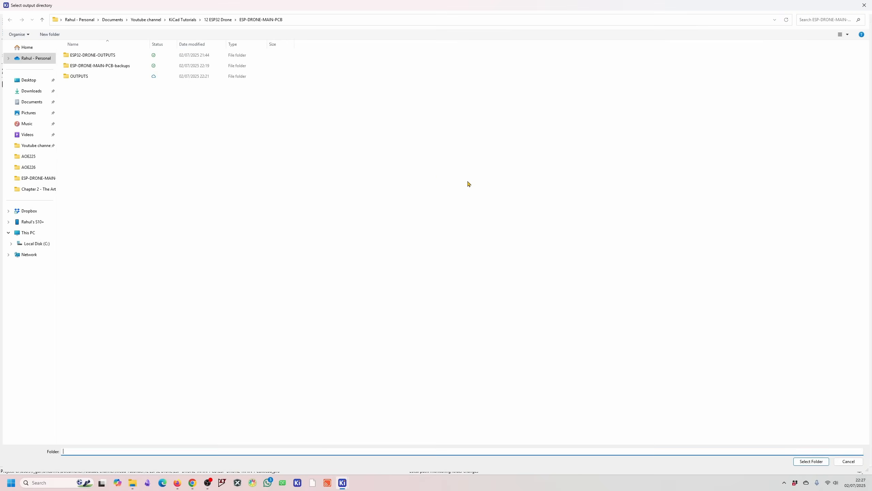
double_click(77, 76)
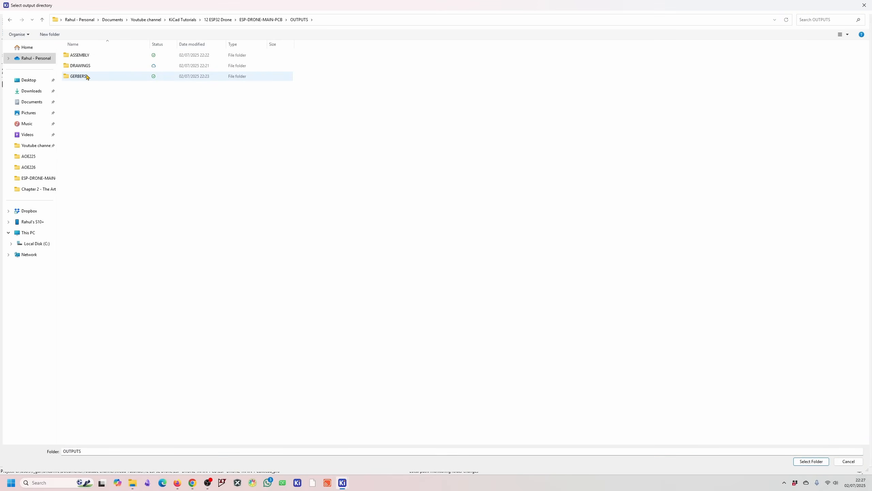
double_click(87, 66)
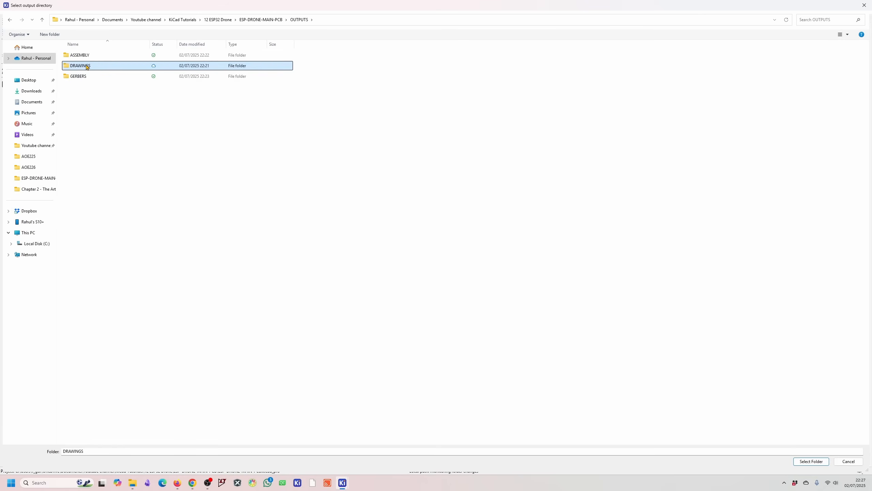
left_click(803, 461)
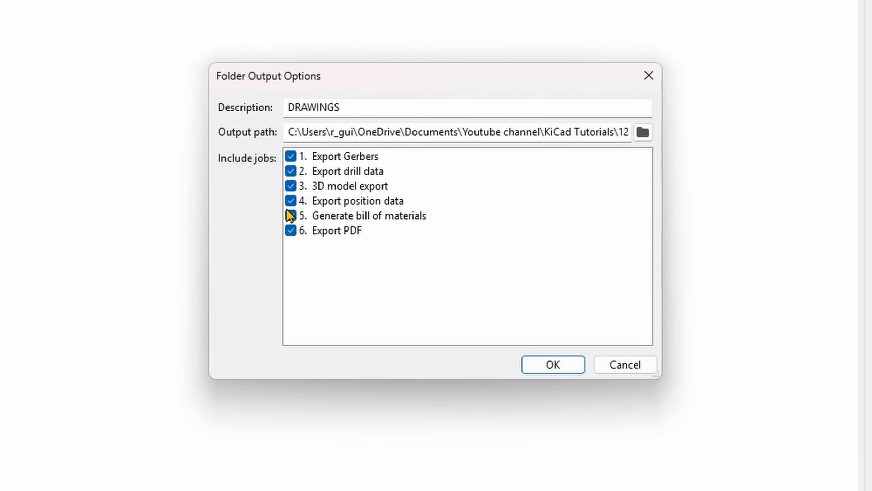
Limit the DRAWINGS output to the Export PDF job and accept the folder output options
left_click(379, 234)
left_click(380, 228)
left_click(379, 222)
left_click(290, 171)
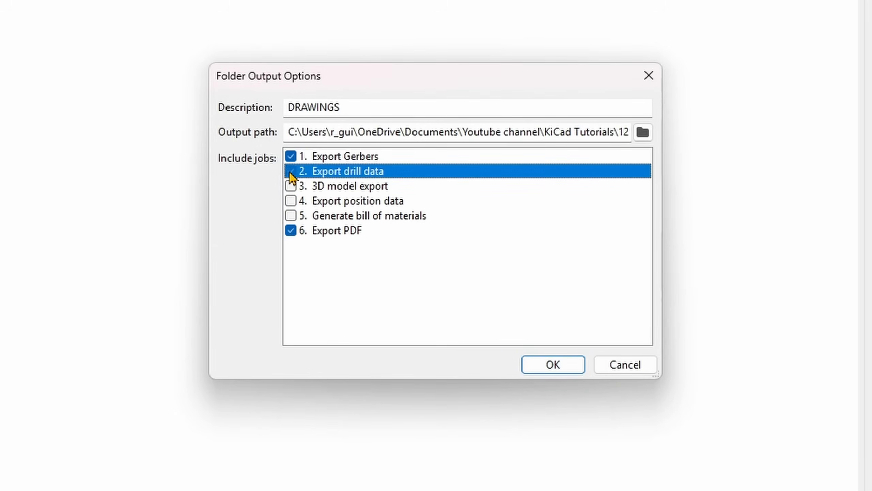
left_click(290, 157)
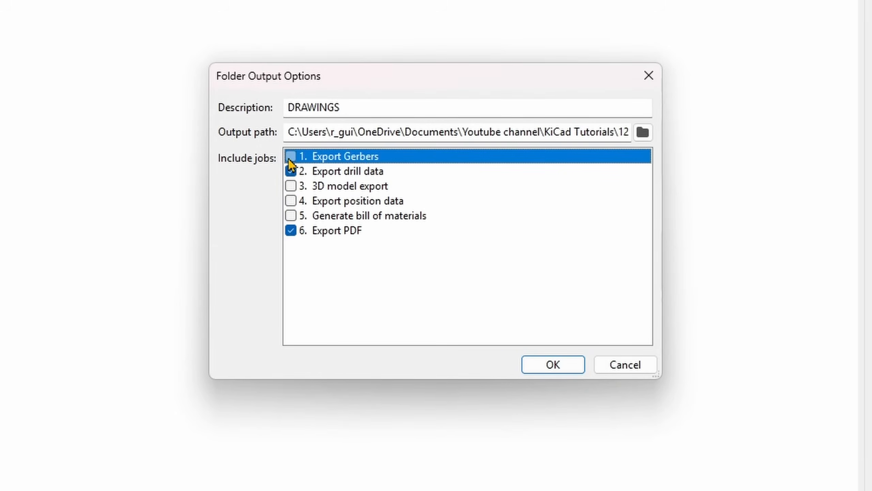
left_click(545, 370)
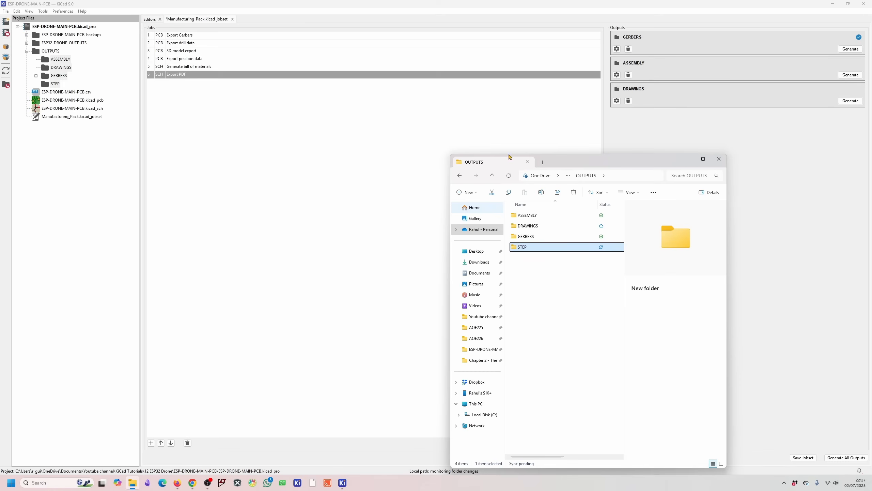
Add another Folder output described as STEP, with its path set to the STEP folder inside OUTPUTS
left_click_drag(509, 155, 284, 132)
left_click(536, 252)
double_click(471, 217)
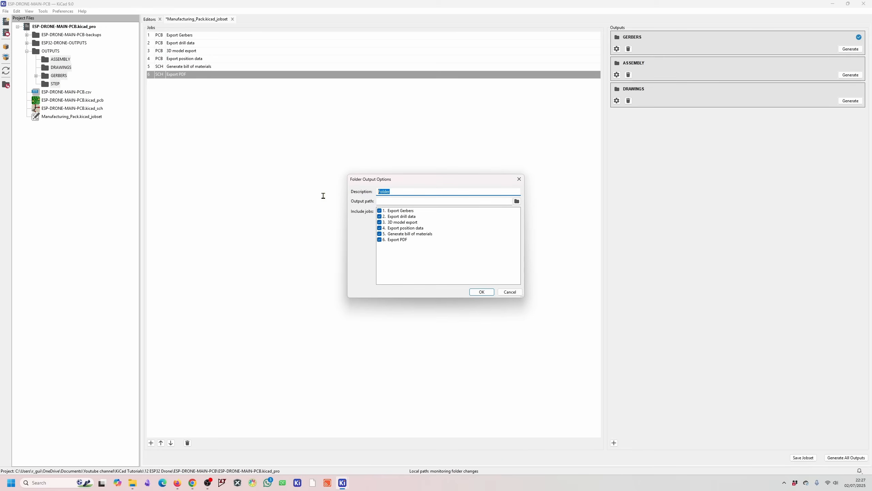
type("STEP")
left_click(517, 201)
left_click(75, 78)
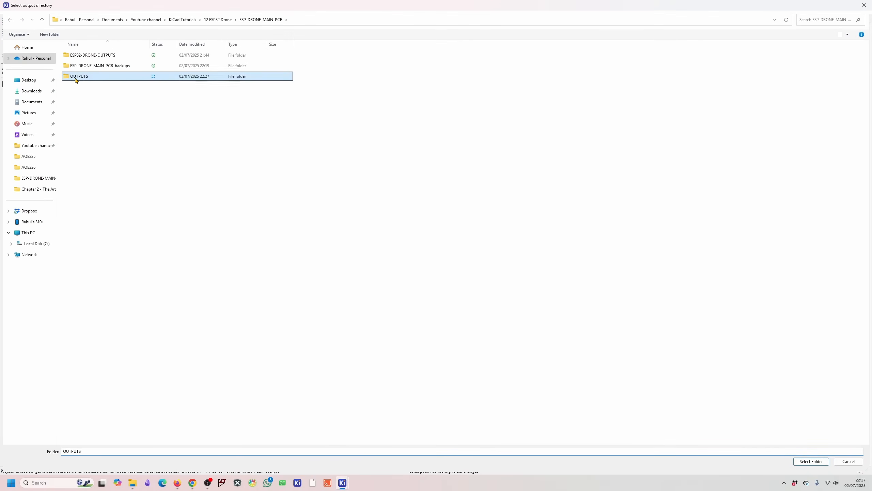
double_click(85, 86)
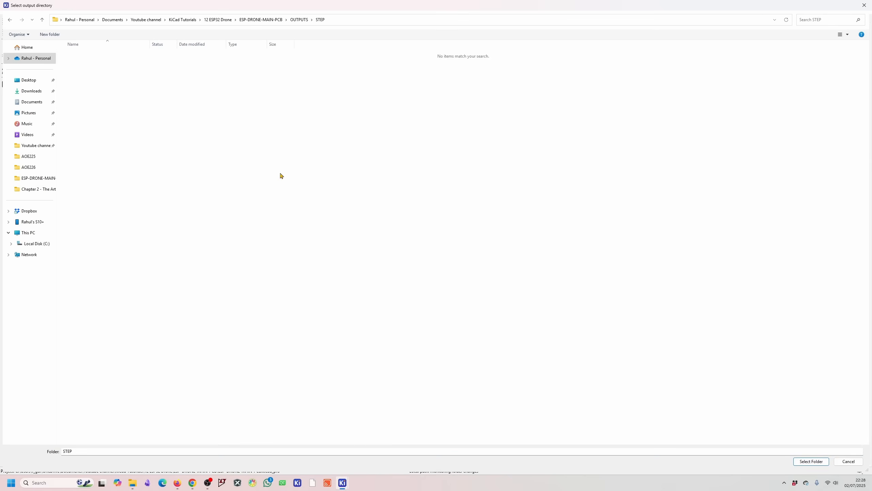
left_click(810, 461)
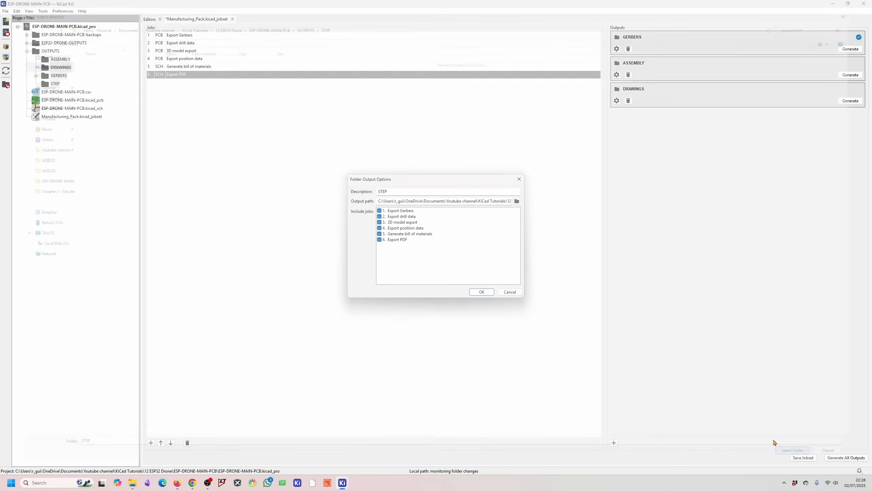
Exclude the drill data, position data, bill of materials and PDF jobs from the STEP output and save the jobset
left_click(379, 240)
left_click(380, 228)
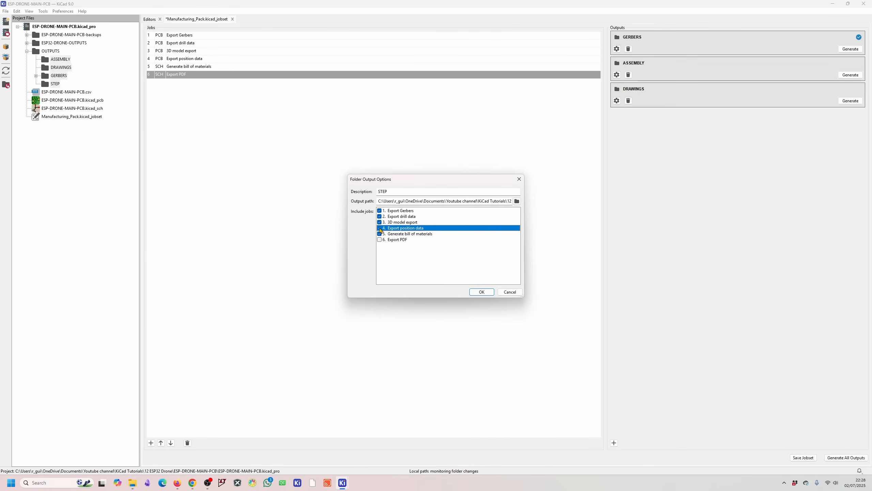
left_click(380, 234)
left_click(380, 211)
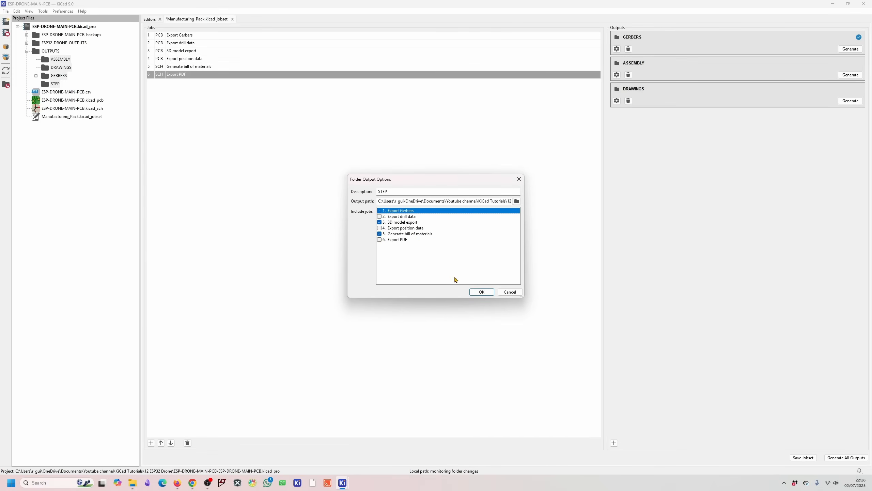
left_click(479, 292)
left_click(803, 458)
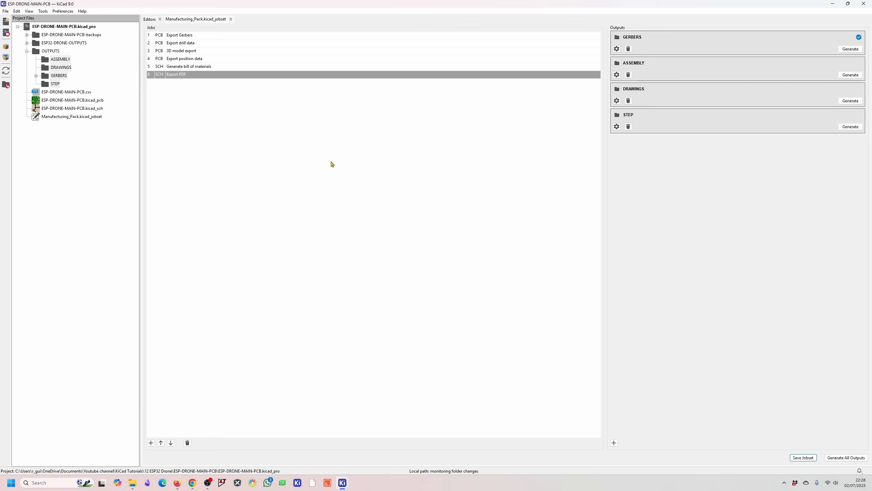
Add a PCB: Export PDF job to the jobset that plots Edge.Cuts and F.Fab on all layers
left_click(151, 443)
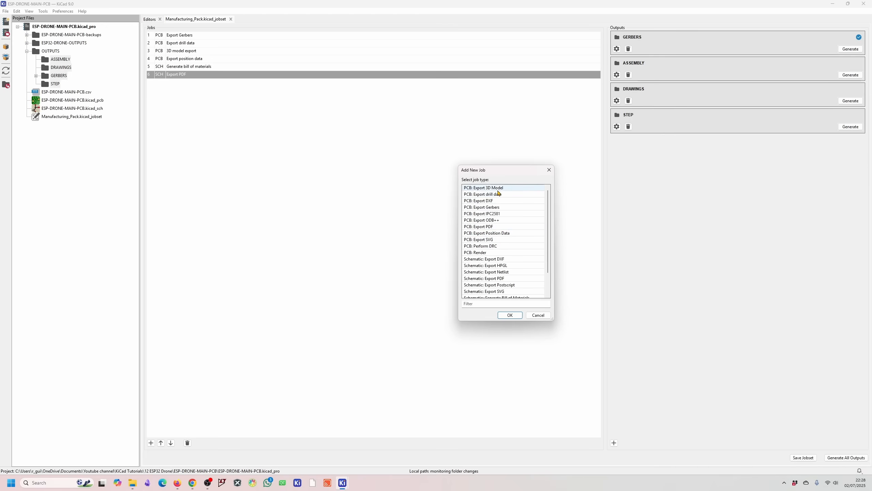
left_click(477, 228)
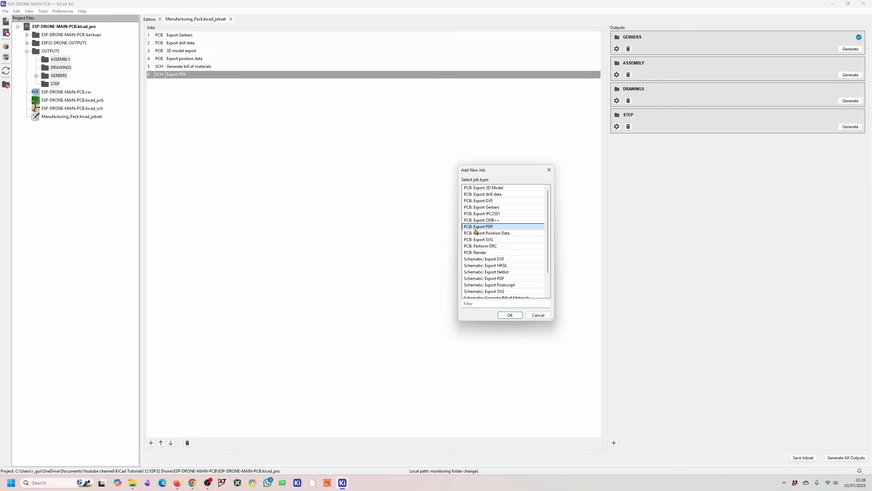
left_click(510, 315)
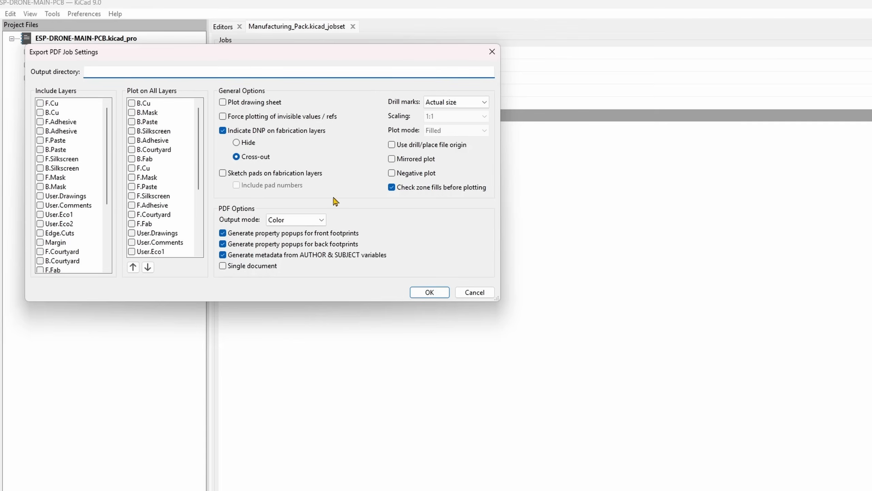
scroll(141, 216, "down", 5)
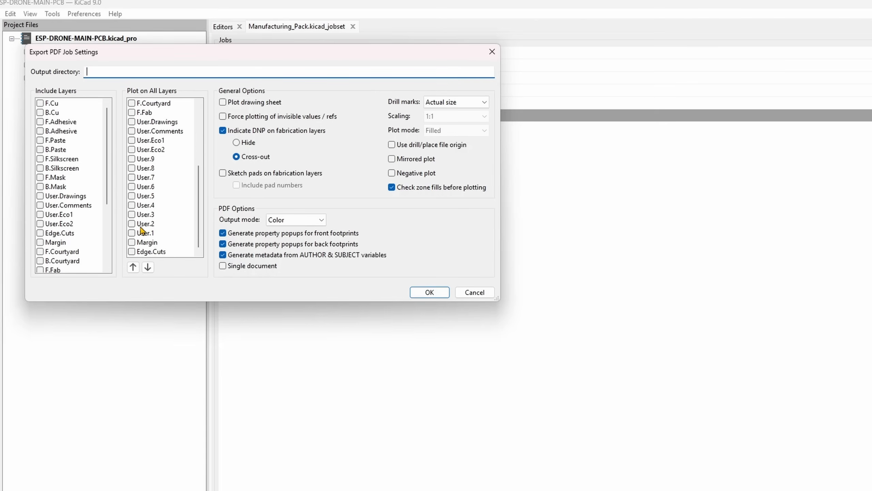
left_click(132, 251)
scroll(132, 178, "up", 3)
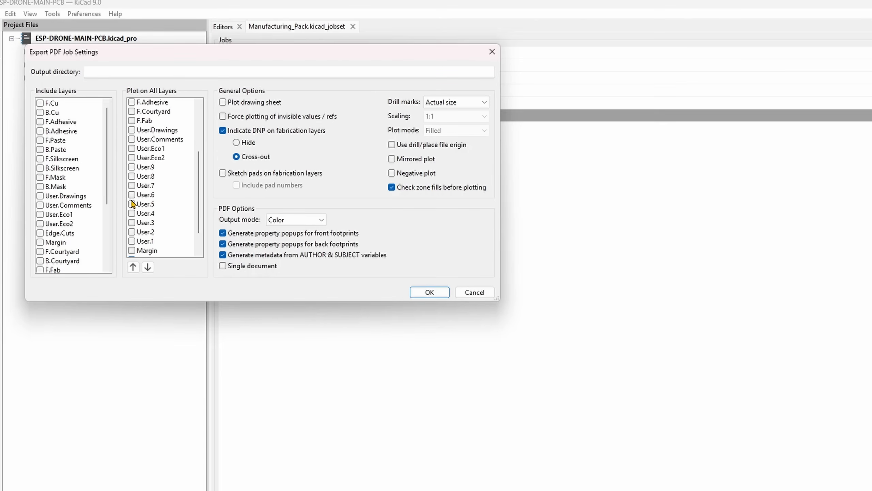
left_click(131, 140)
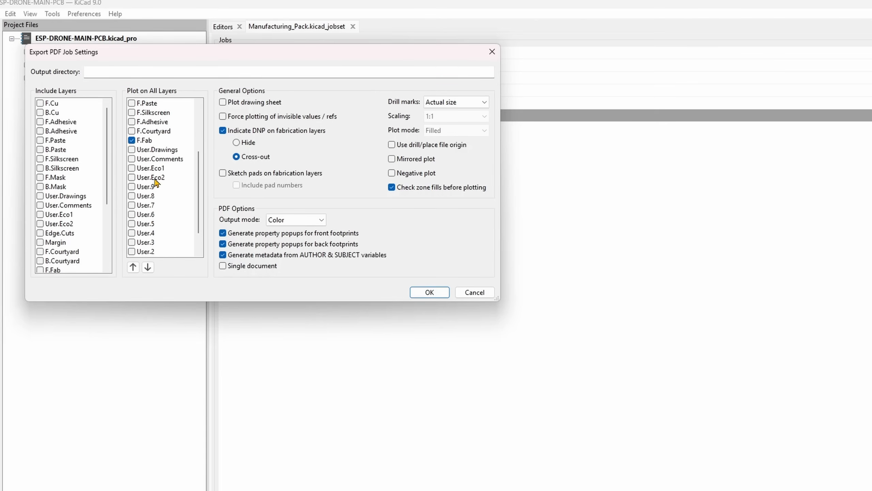
Include the F.Fab layer in the PDF job, enable single document output and accept the job settings
scroll(55, 227, "down", 3)
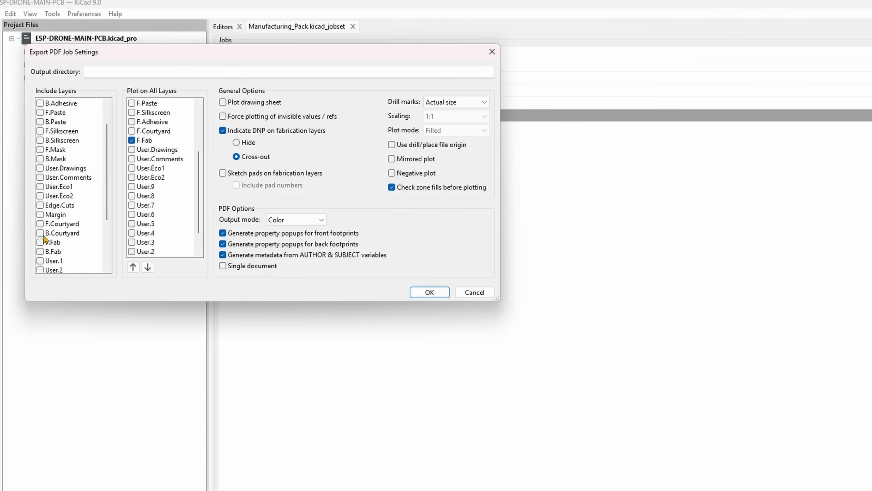
left_click(40, 242)
left_click(222, 268)
left_click(429, 292)
Rename the PCB Export PDF job to ASSEMBLY-DRAWING
left_click(267, 132)
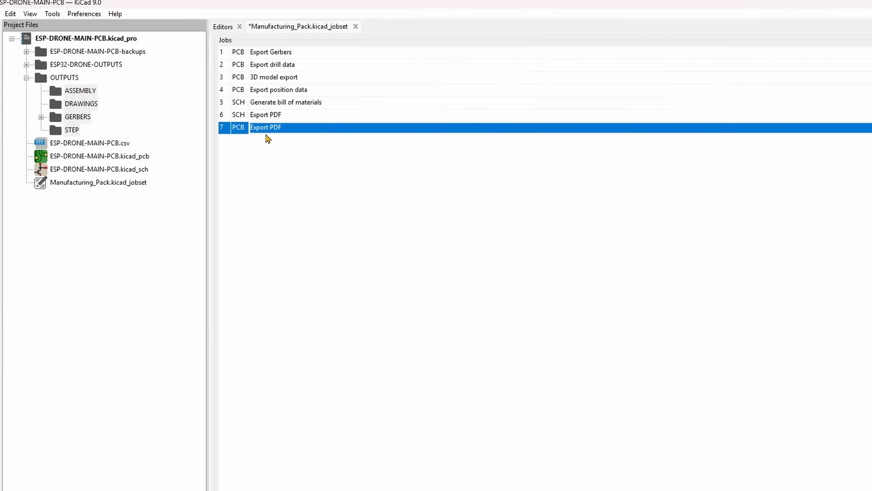
left_click(285, 129)
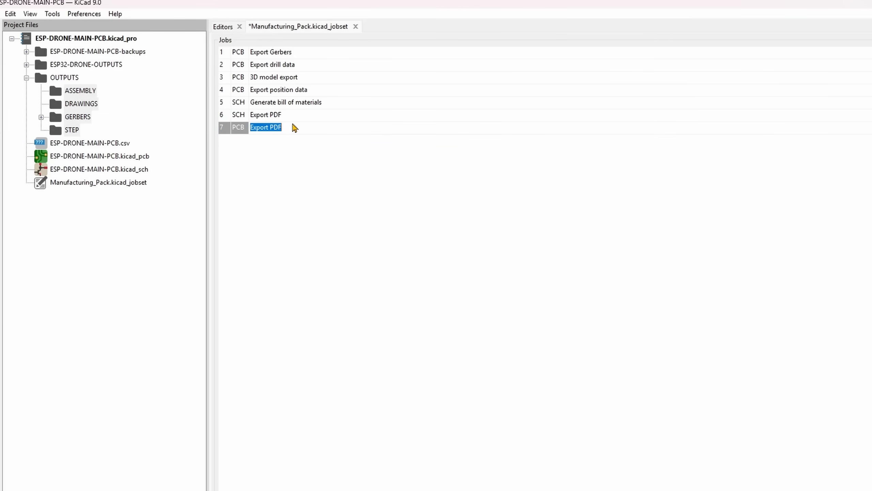
type("ASSEMBLY-DRAWING")
left_click(755, 245)
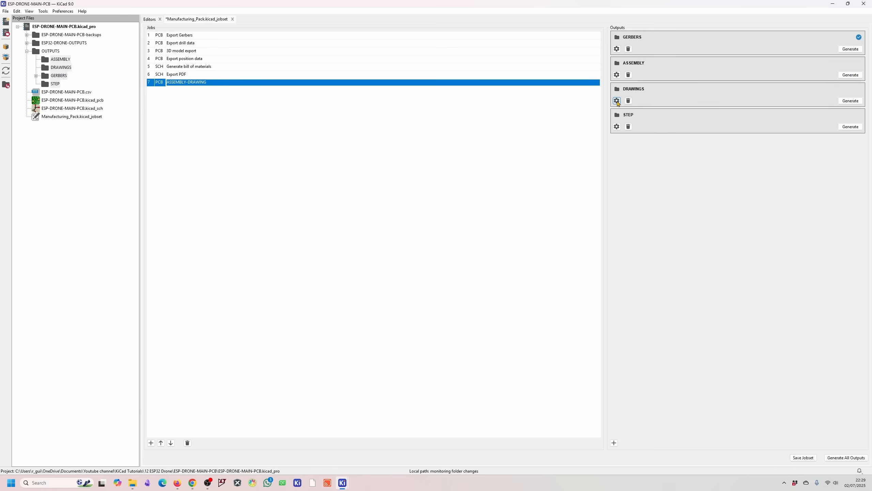
Include the seventh job, the PCB PDF export, in the DRAWINGS output and save the jobset
left_click(617, 101)
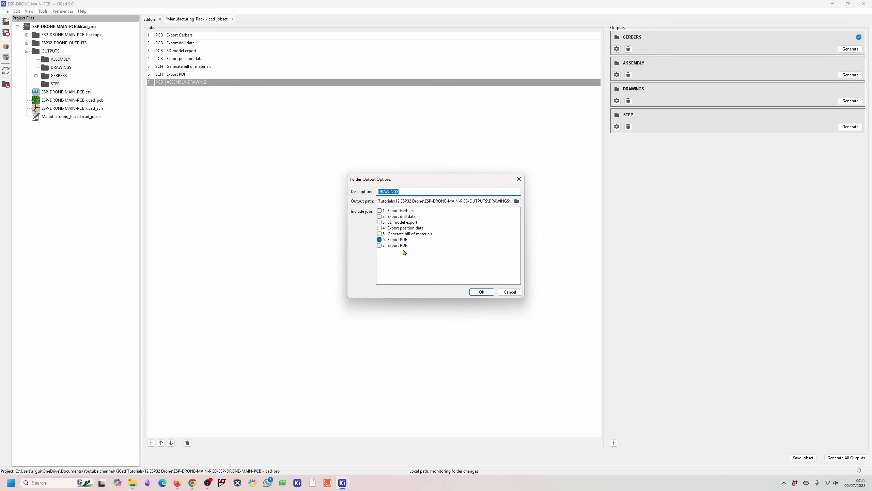
left_click(380, 246)
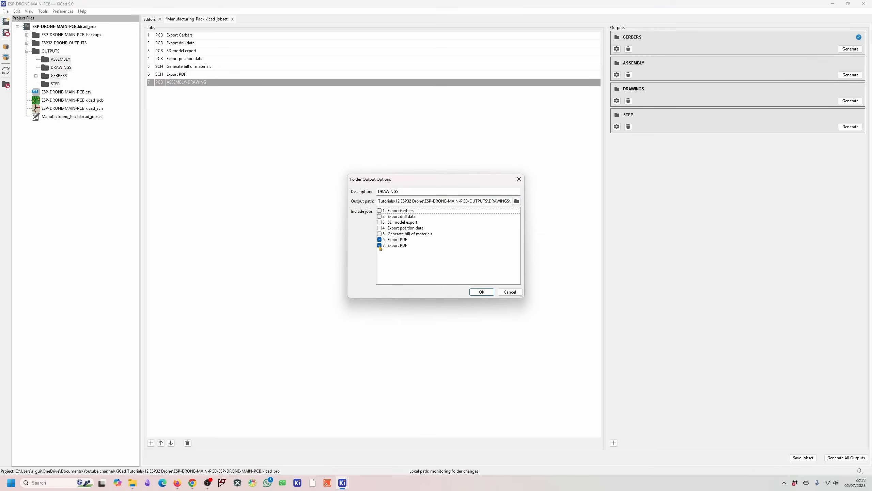
left_click(482, 291)
left_click(802, 457)
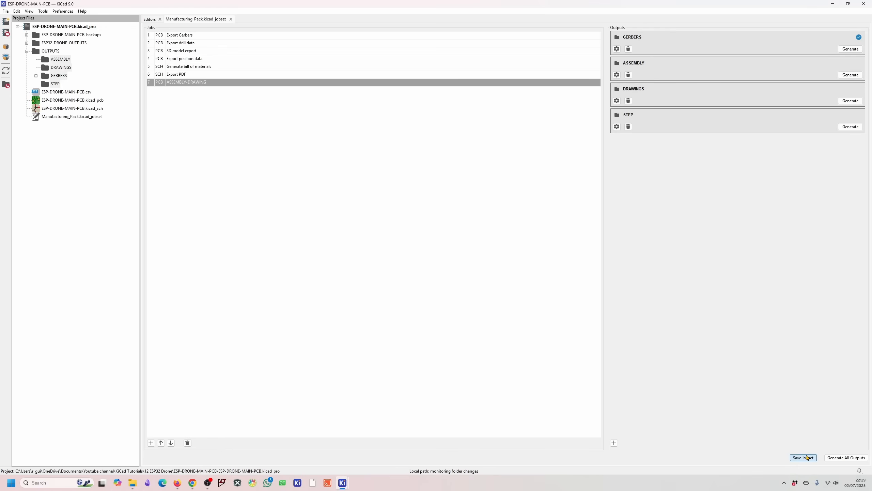
Switch to File Explorer, delete all files in the GERBERS folder and return to the OUTPUTS folder
key("alt+Tab")
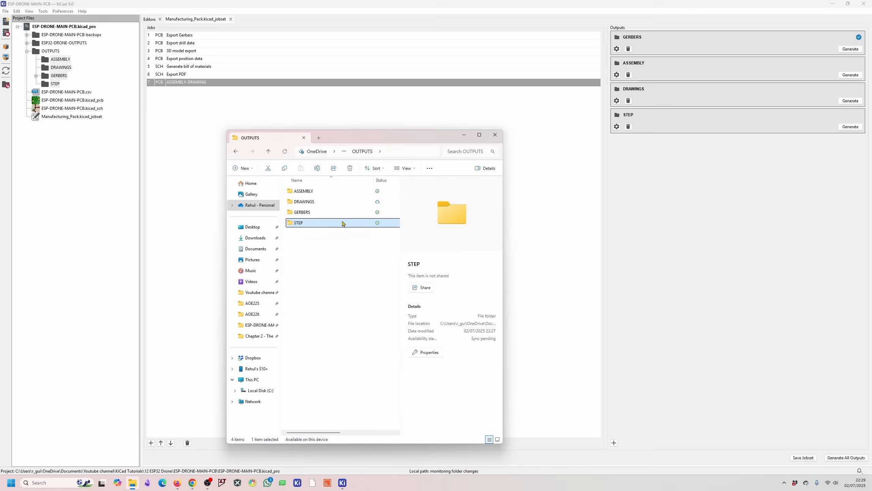
left_click(302, 191)
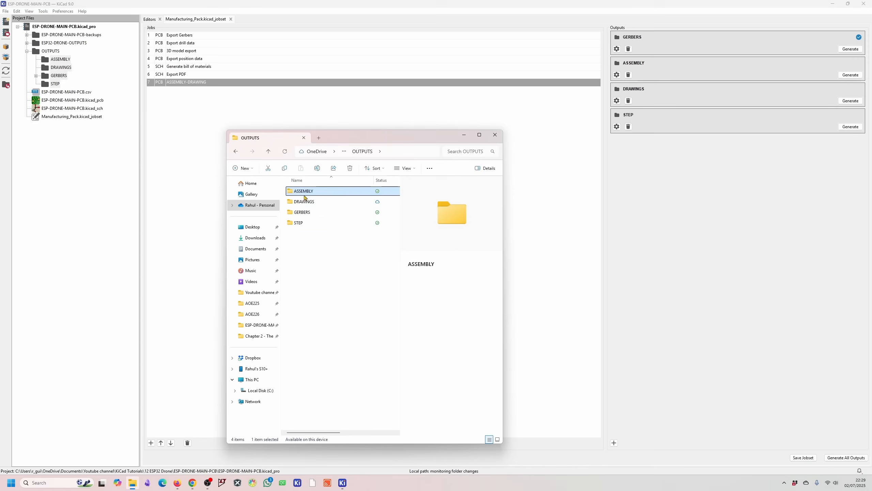
left_click(306, 213)
double_click(306, 213)
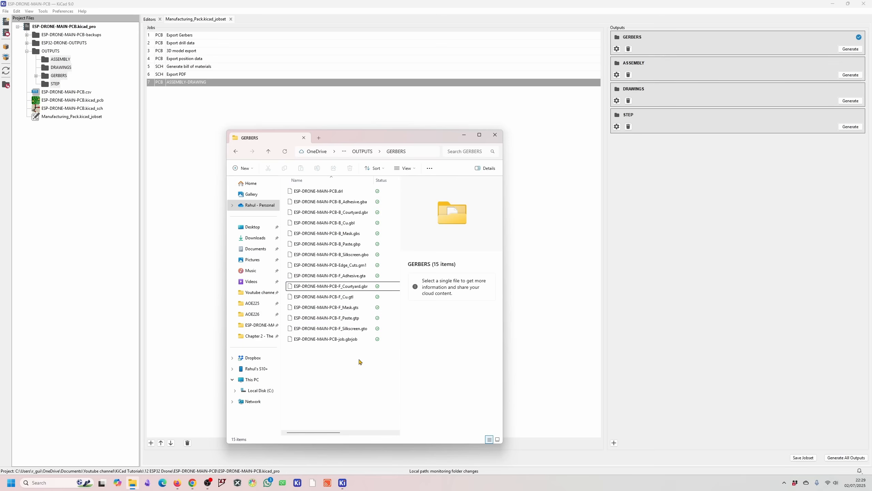
left_click_drag(358, 361, 285, 186)
key("Delete")
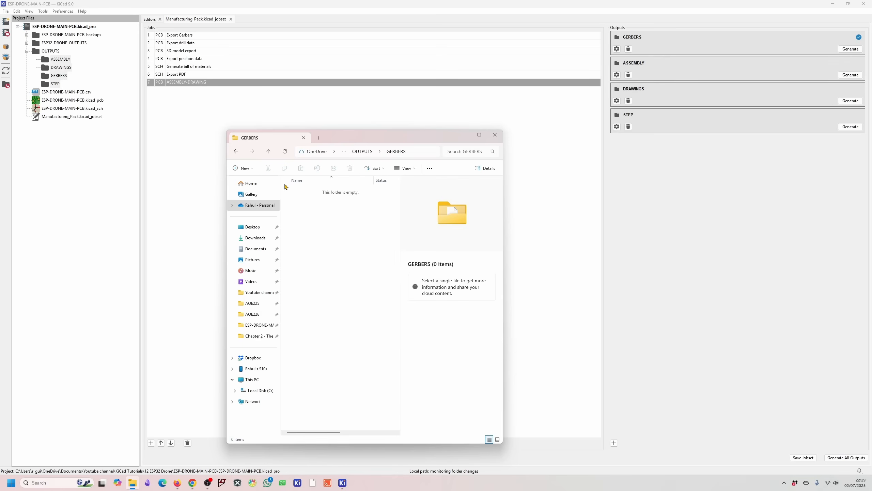
left_click(235, 151)
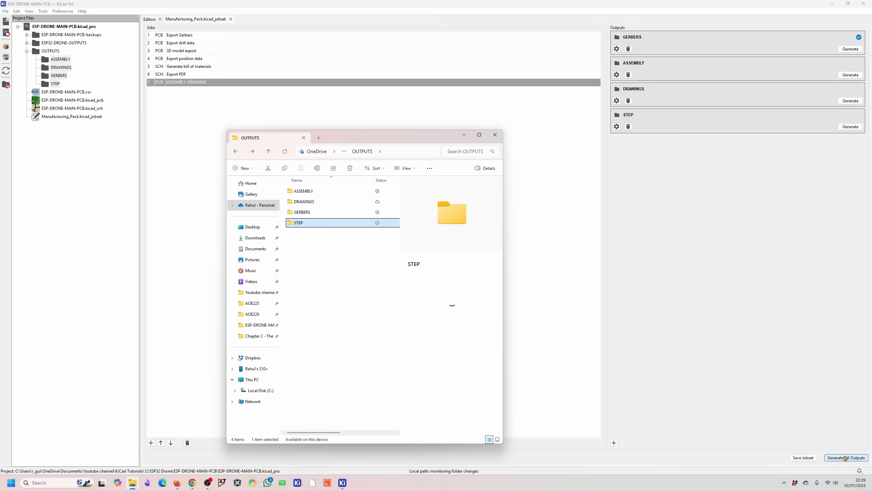
Generate all jobset outputs in KiCad and check the contents of the STEP and ASSEMBLY folders in File Explorer
left_click(845, 458)
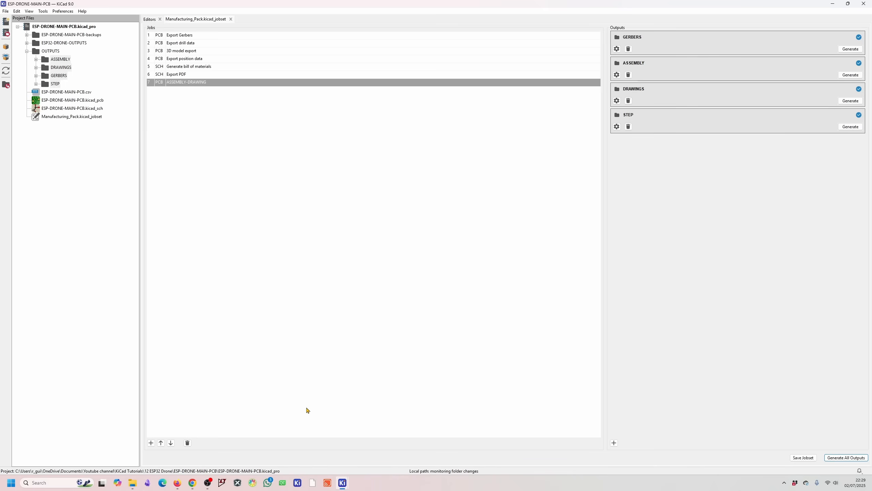
left_click(132, 483)
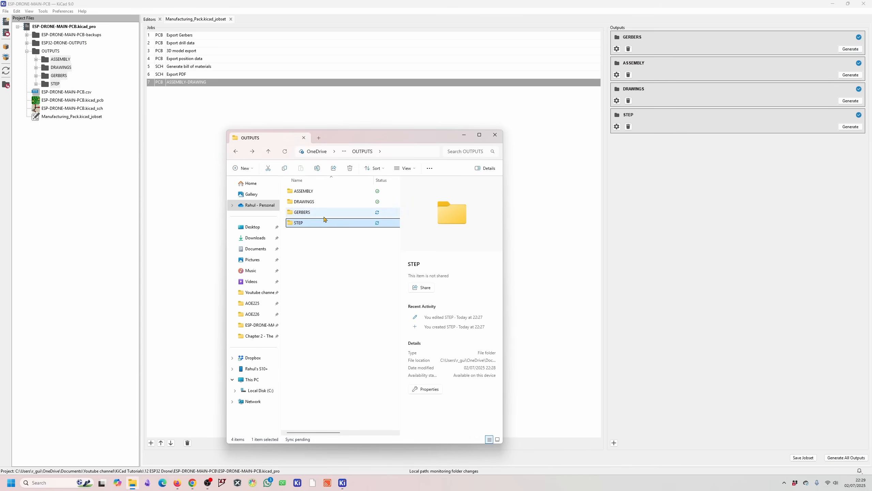
double_click(304, 223)
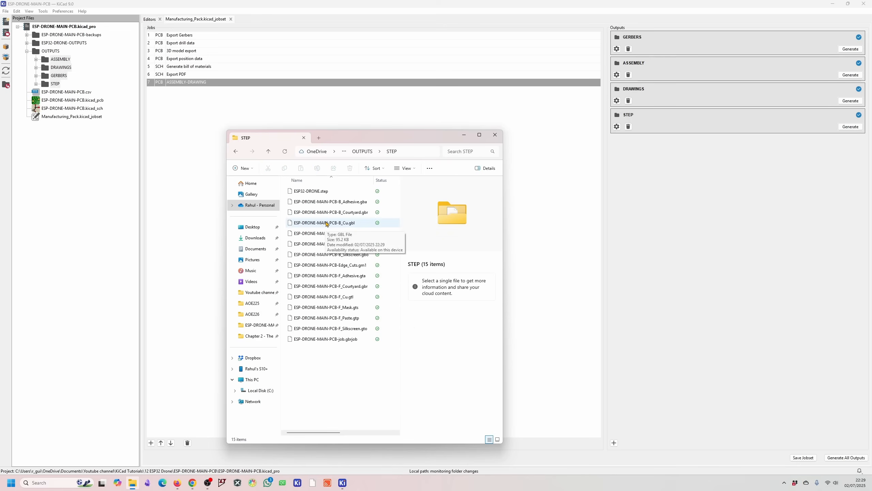
key("alt+Left")
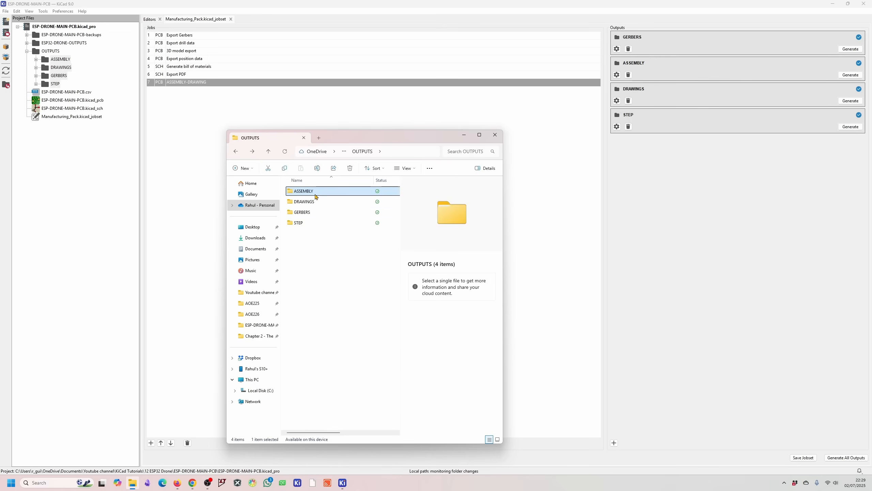
double_click(304, 192)
key("alt+Left")
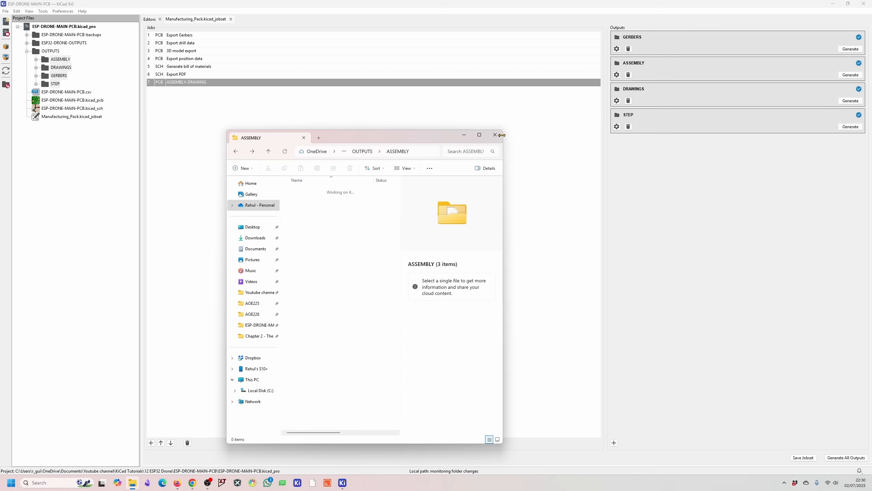
left_click(495, 135)
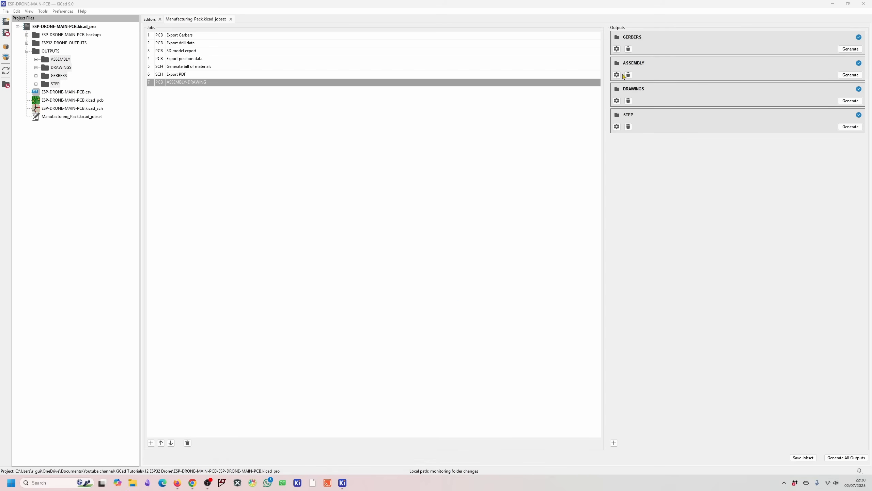
Limit the GERBERS output to the Export Gerbers and Export drill data jobs
left_click(617, 49)
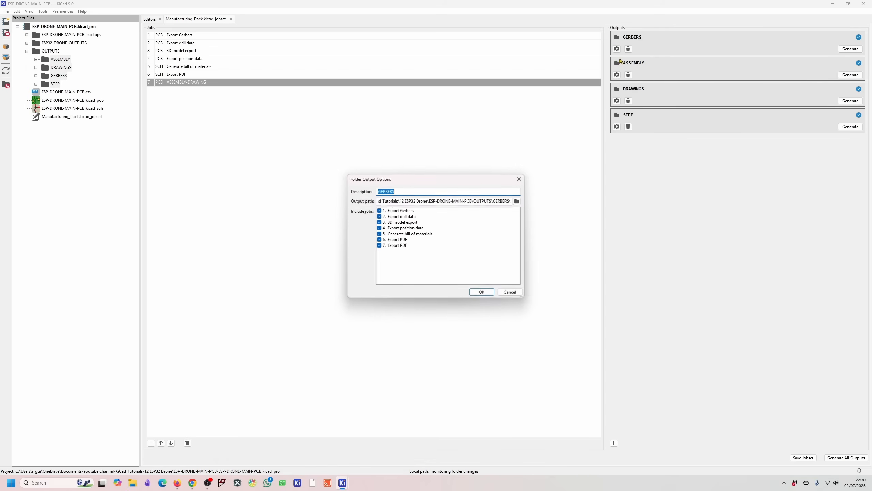
left_click(380, 222)
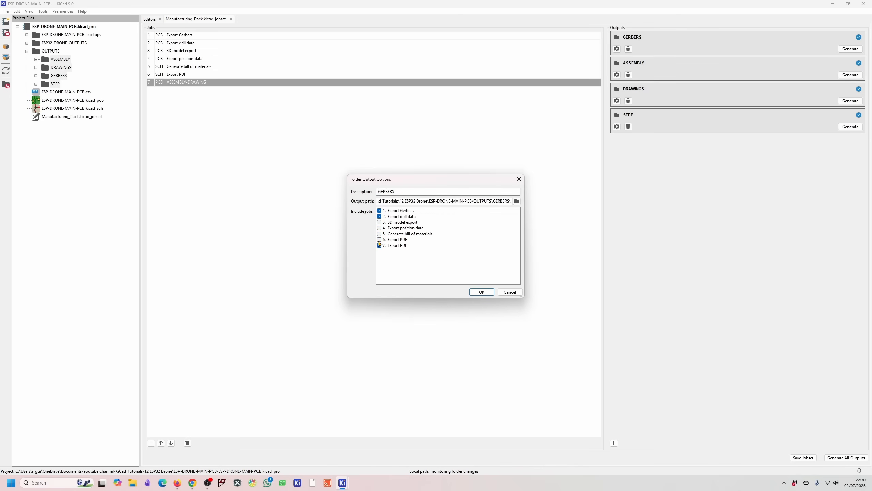
left_click(481, 291)
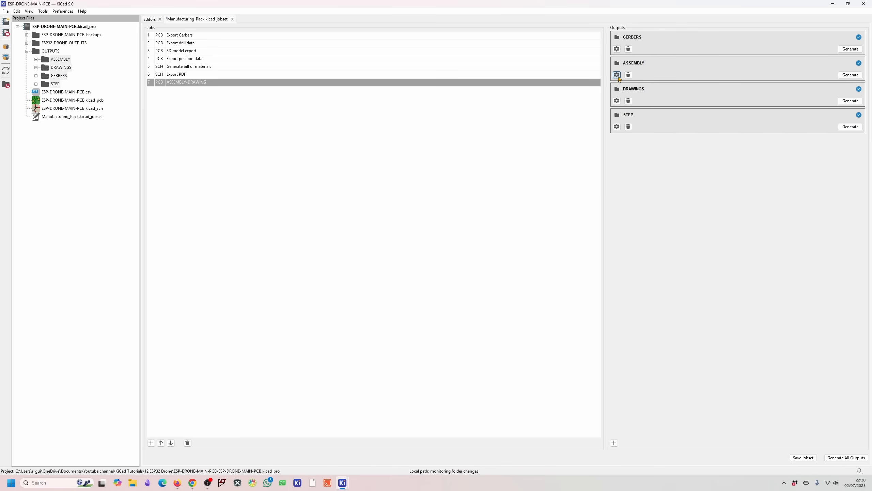
Review which jobs are included in the ASSEMBLY and DRAWINGS outputs and close the OUTPUTS folder window
left_click(617, 75)
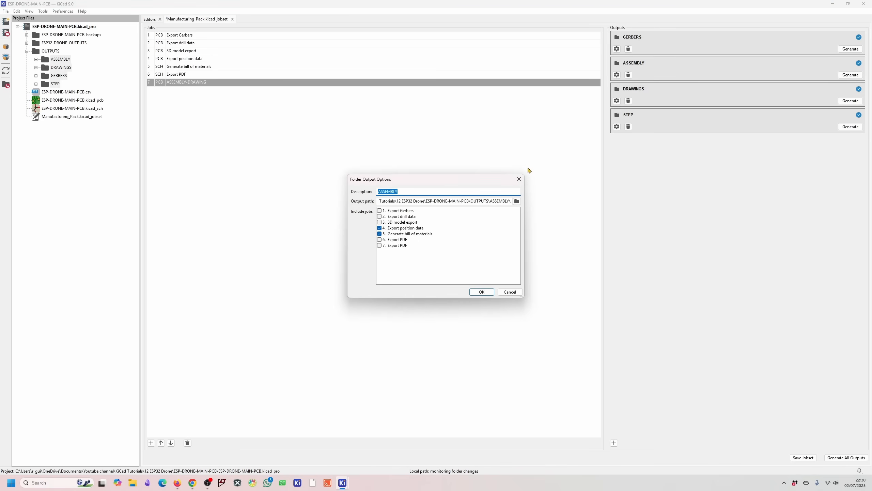
left_click(519, 179)
left_click(617, 100)
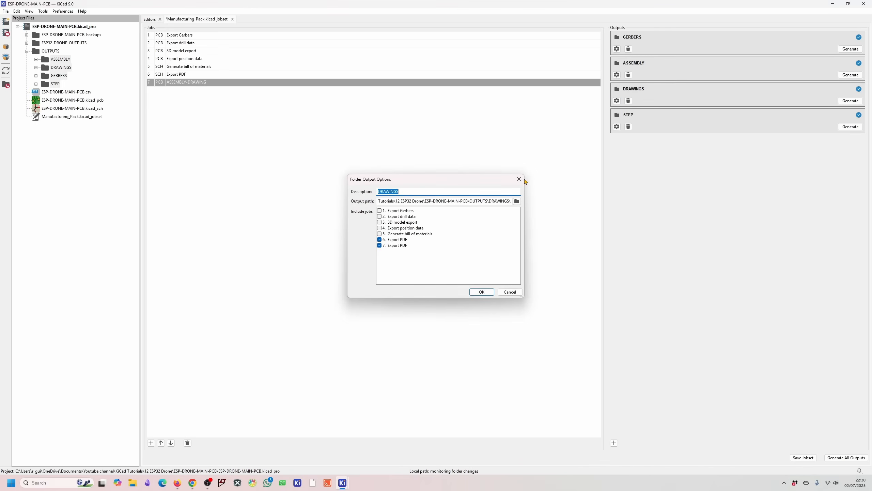
left_click(380, 211)
left_click(482, 292)
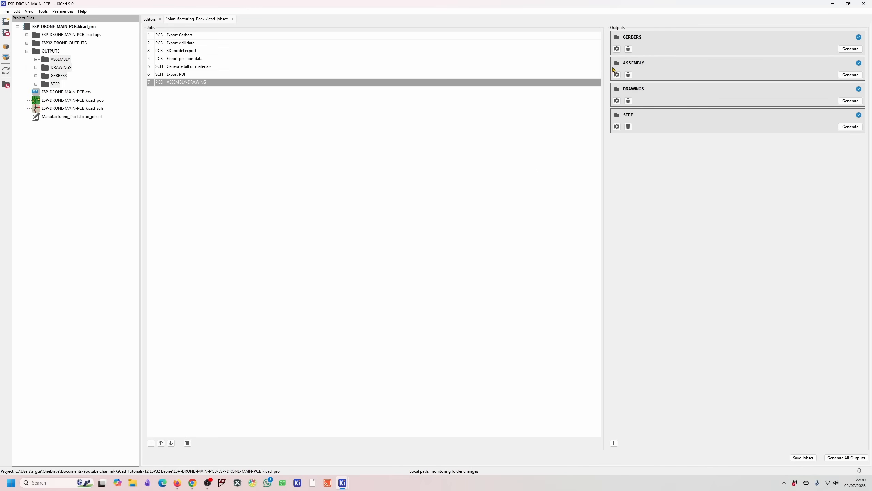
left_click(616, 75)
left_click(484, 293)
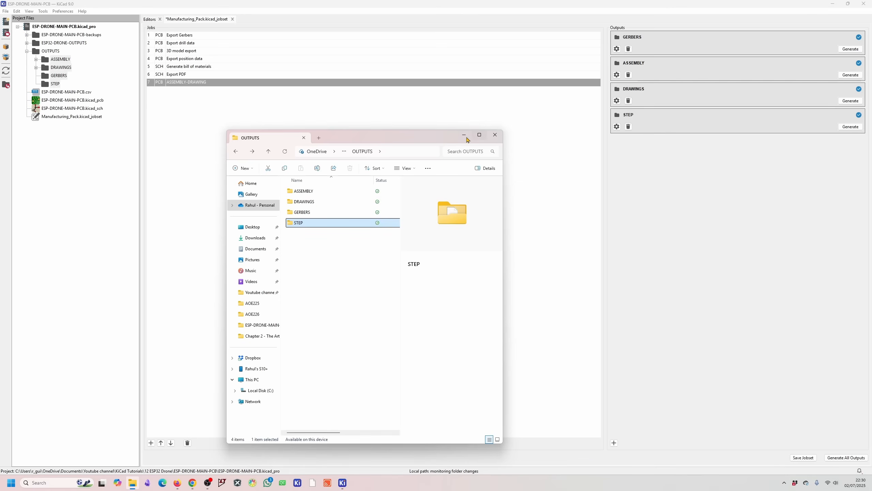
left_click(495, 136)
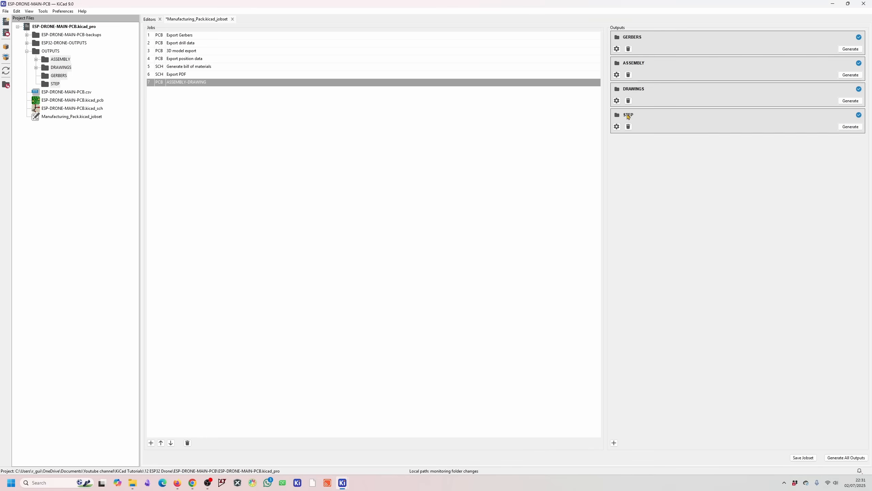
left_click(617, 101)
key("Escape")
Confirm the schematic Export PDF job with ESP32-DRONE-SCHEMATIC as its output file and save the jobset
double_click(161, 75)
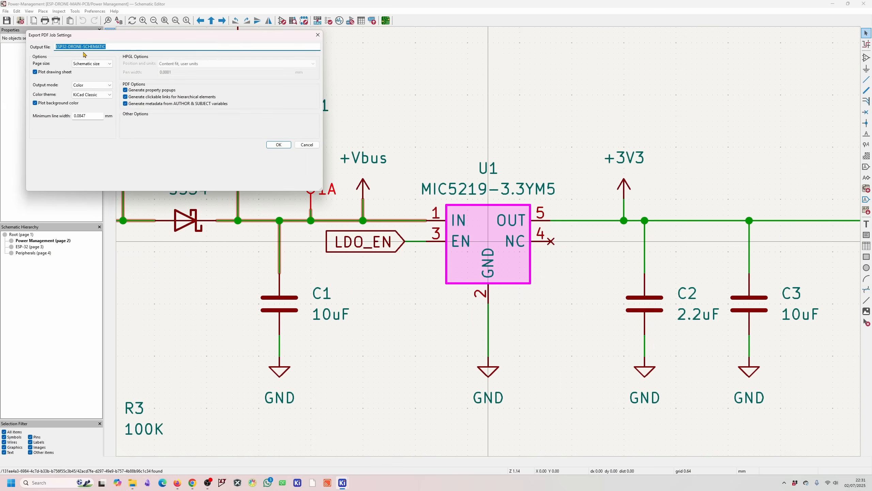
left_click(117, 49)
left_click(279, 144)
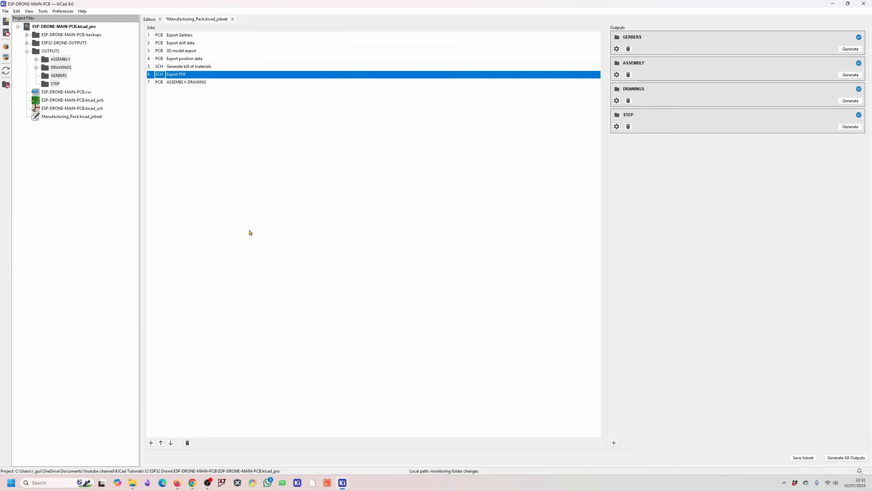
left_click(800, 460)
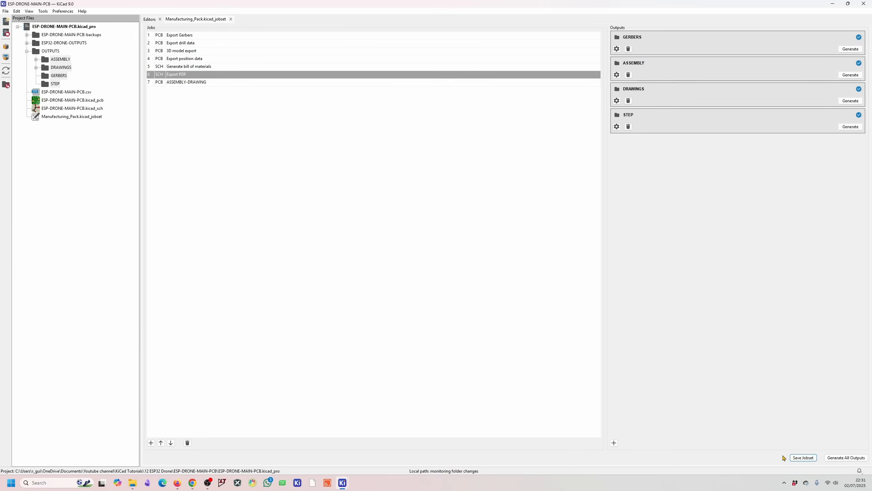
Generate all jobset outputs and open the ASSEMBLY folder in a maximized File Explorer window
left_click(846, 459)
left_click(132, 482)
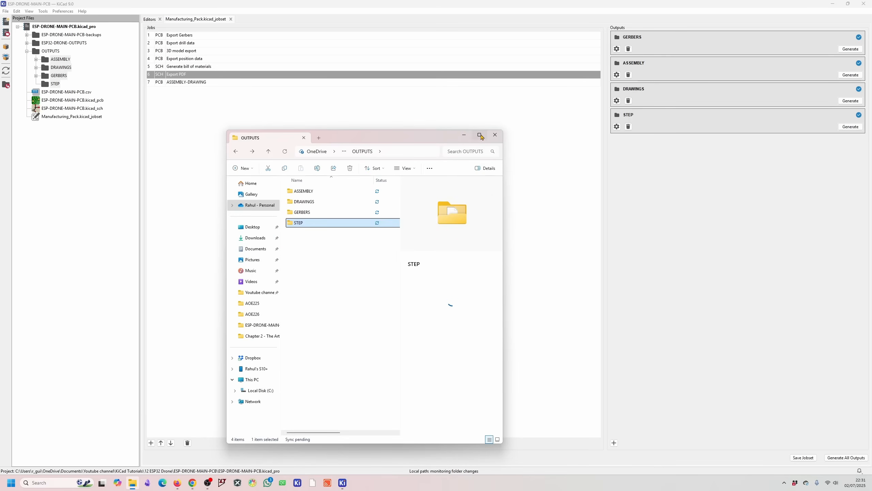
mouse_move(480, 136)
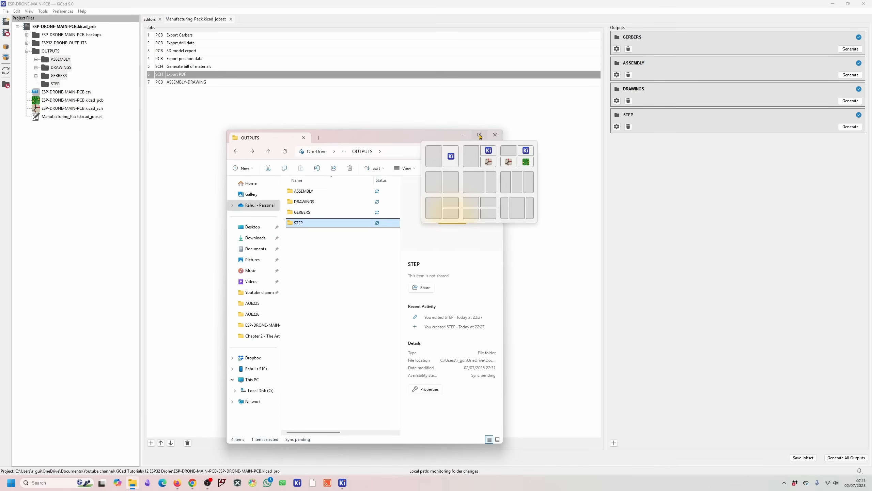
left_click(480, 136)
double_click(150, 111)
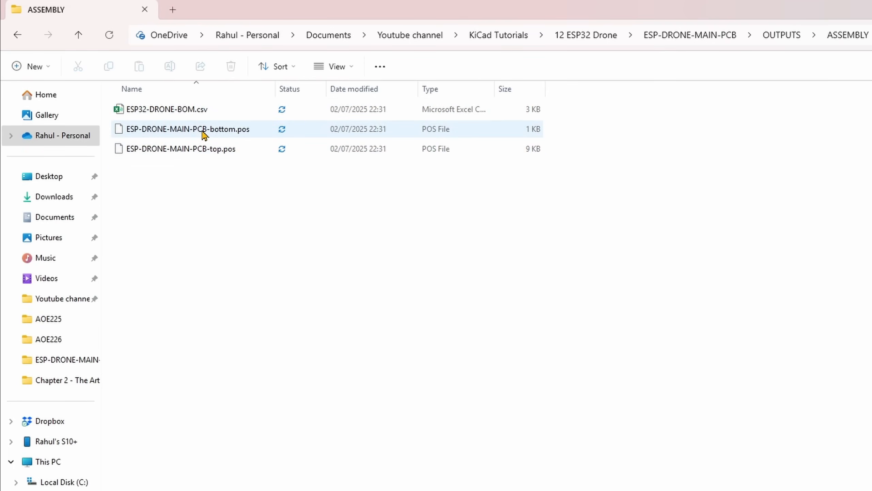
Open ESP32-DRONE-BOM.csv in Excel and examine the listed bill of materials items
left_click(185, 110)
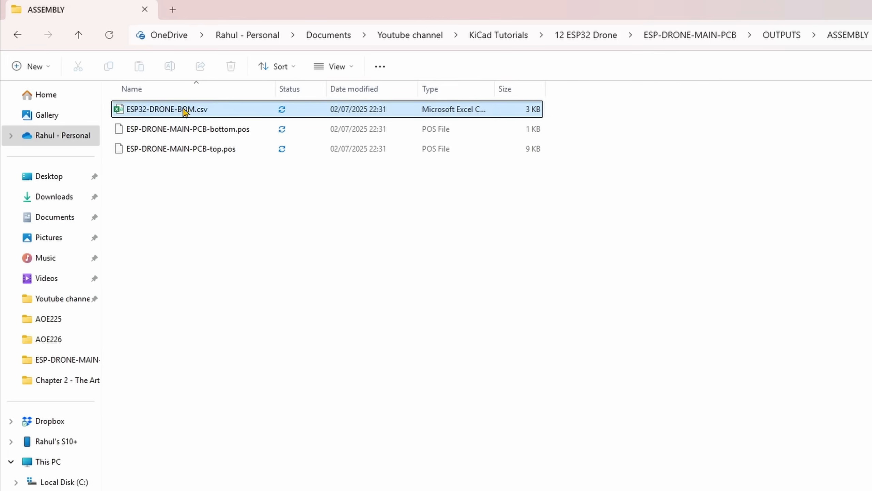
key("Return")
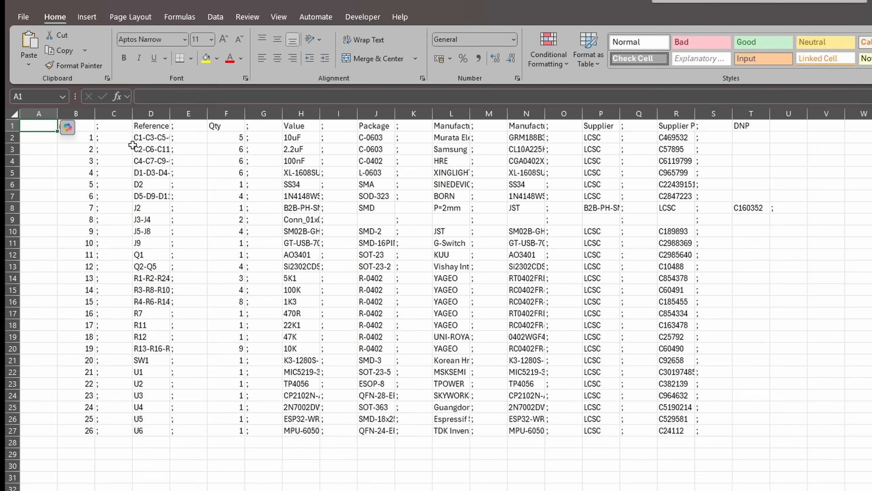
left_click_drag(114, 137, 118, 430)
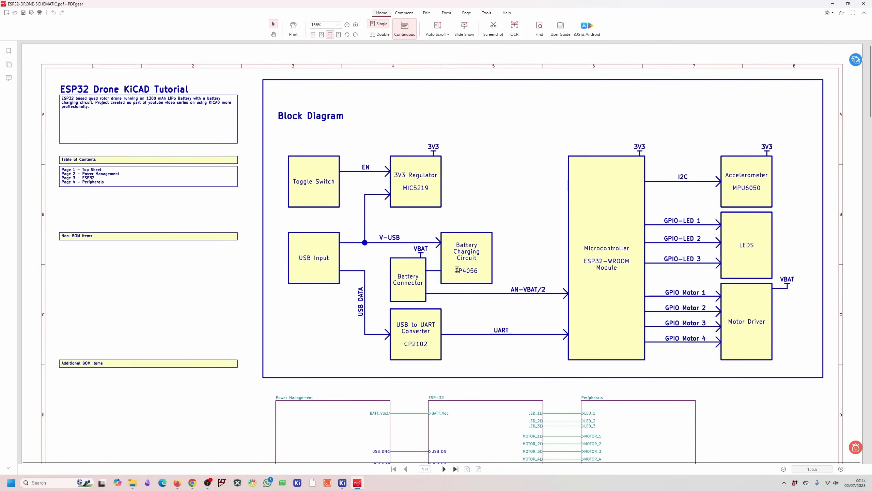
Look through all four sheets of ESP32-DRONE-SCHEMATIC.pdf in PDFgear
scroll(452, 296, "down", 10)
scroll(452, 297, "down", 20)
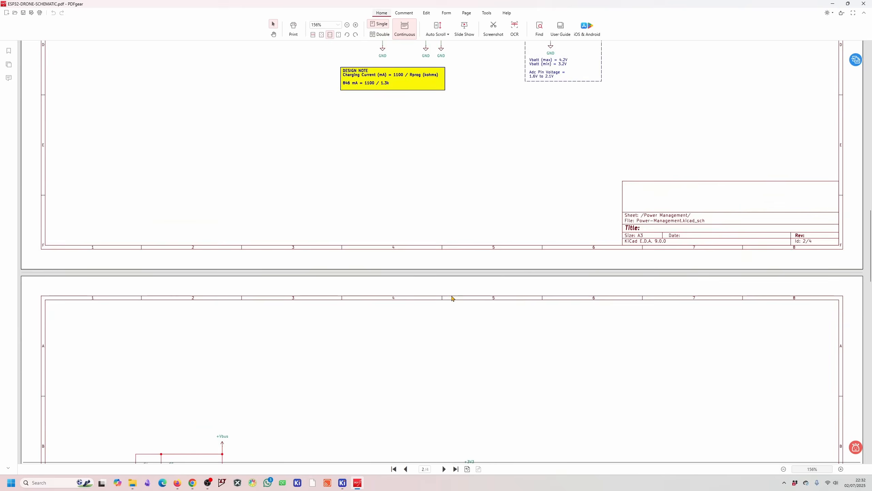
scroll(451, 298, "down", 8)
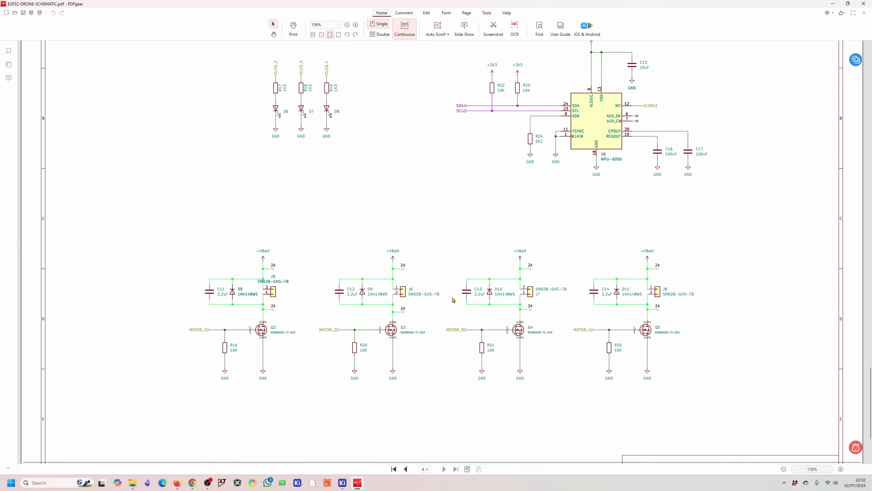
scroll(454, 298, "up", 5)
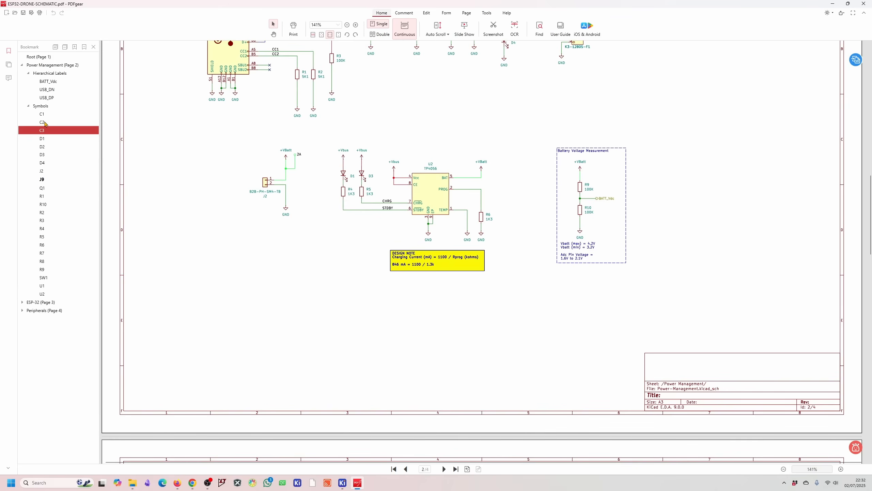
Check the schematic PDF's bookmarks for hierarchical labels and symbols on the Power Management and Peripherals pages, and close the PDF
left_click(48, 99)
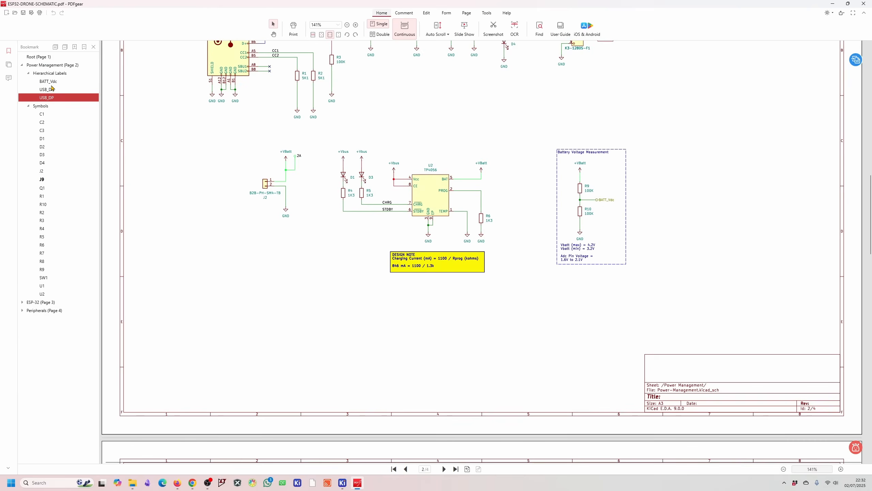
left_click(48, 82)
left_click(48, 90)
left_click(48, 98)
left_click(23, 310)
left_click(22, 301)
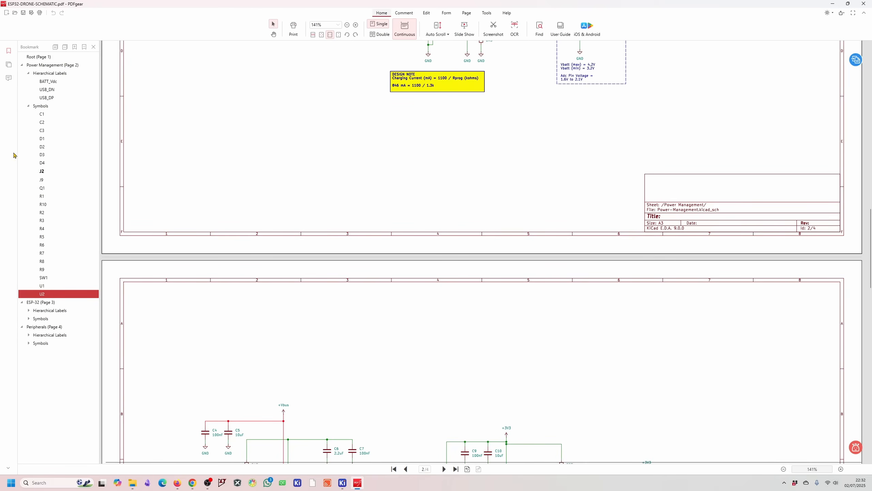
left_click(46, 269)
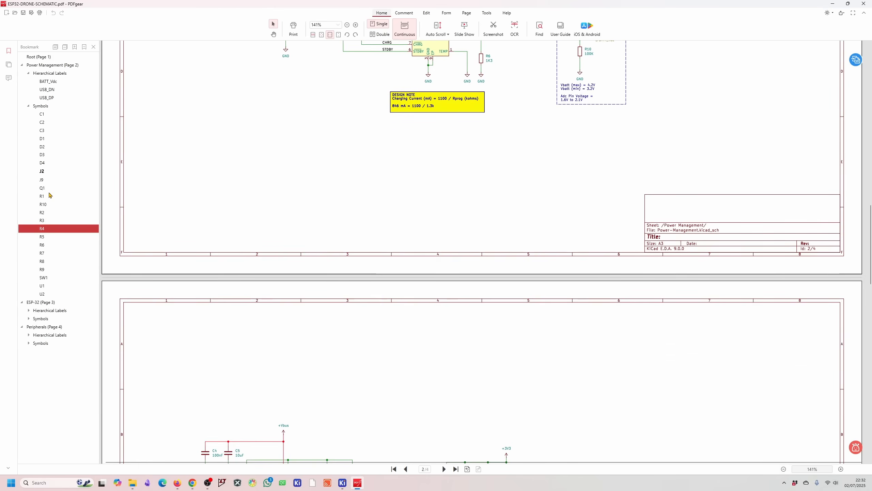
left_click(46, 195)
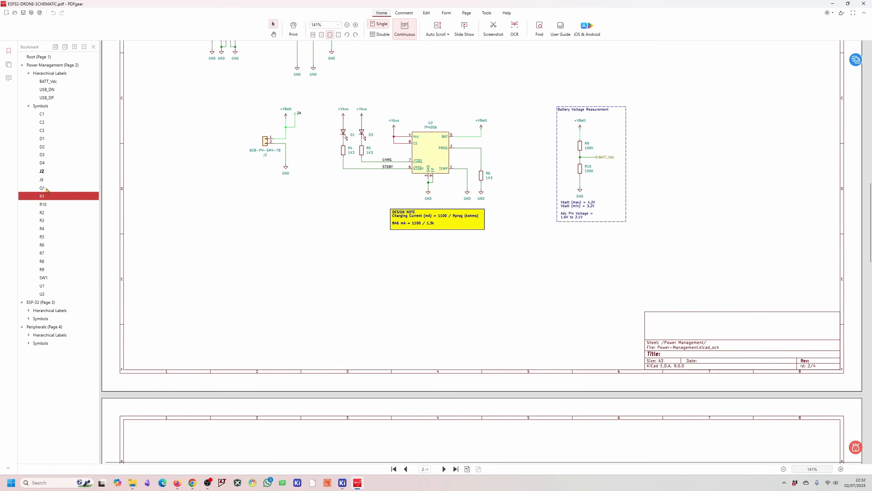
left_click(28, 342)
left_click(43, 360)
left_click(43, 347)
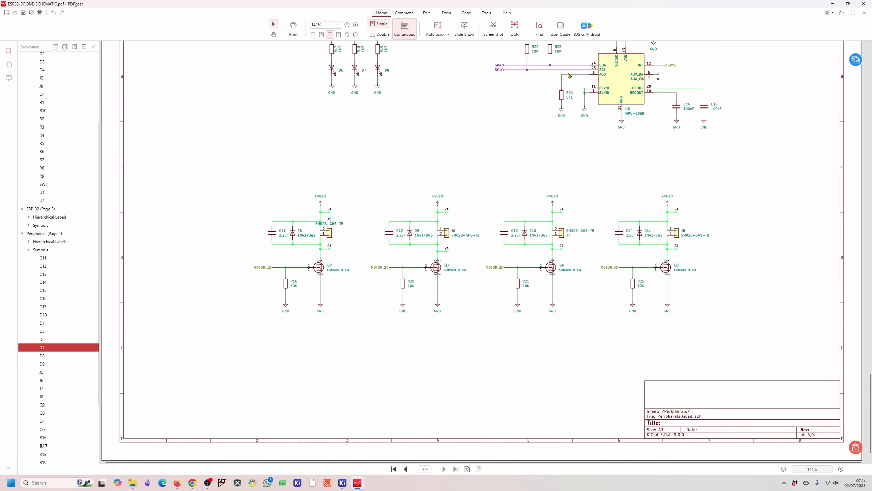
left_click(864, 3)
Open ESP-DRONE-MAIN-PCB.pdf from the DRAWINGS folder, inspect the F.Fab assembly drawing and close it
left_click(86, 70)
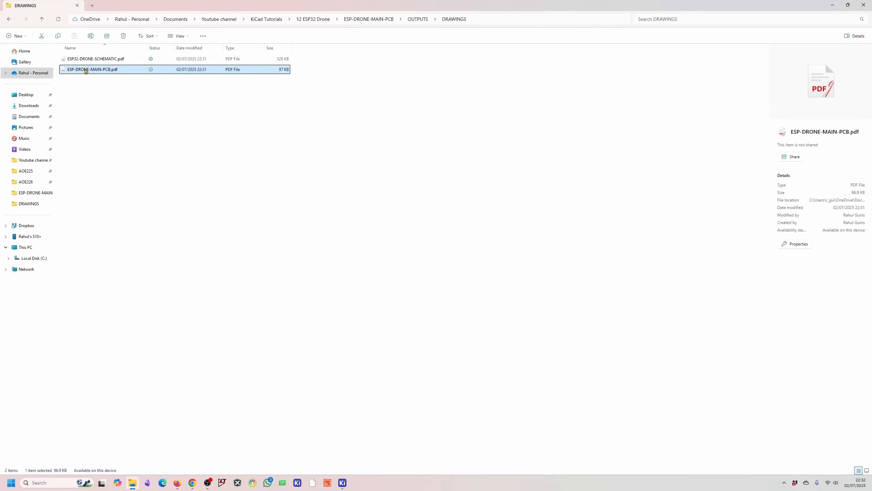
double_click(86, 70)
scroll(378, 275, "down", 3)
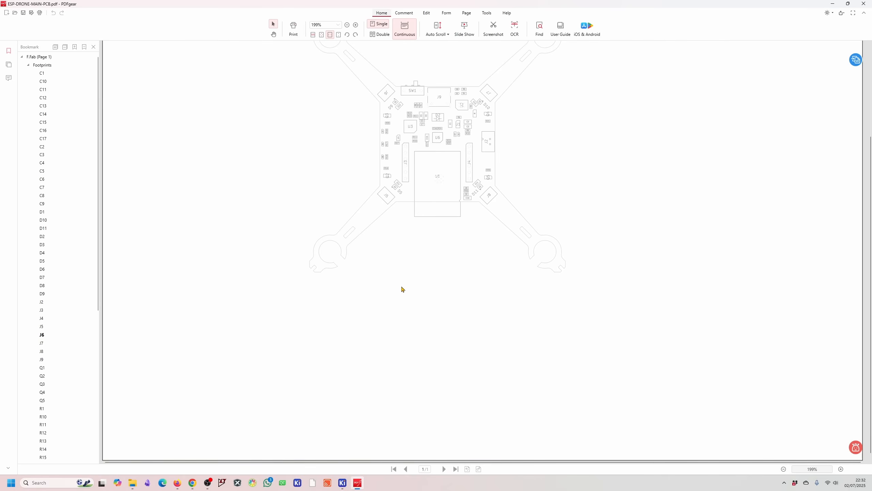
scroll(446, 268, "up", 3)
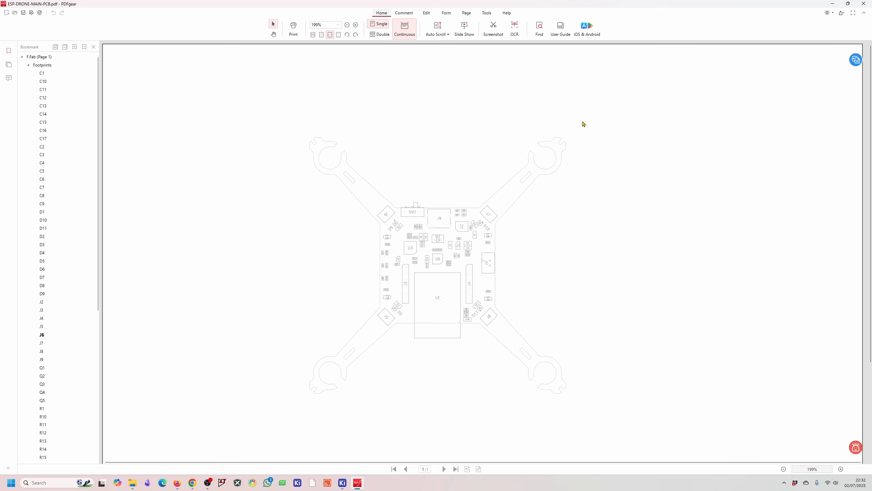
left_click(863, 3)
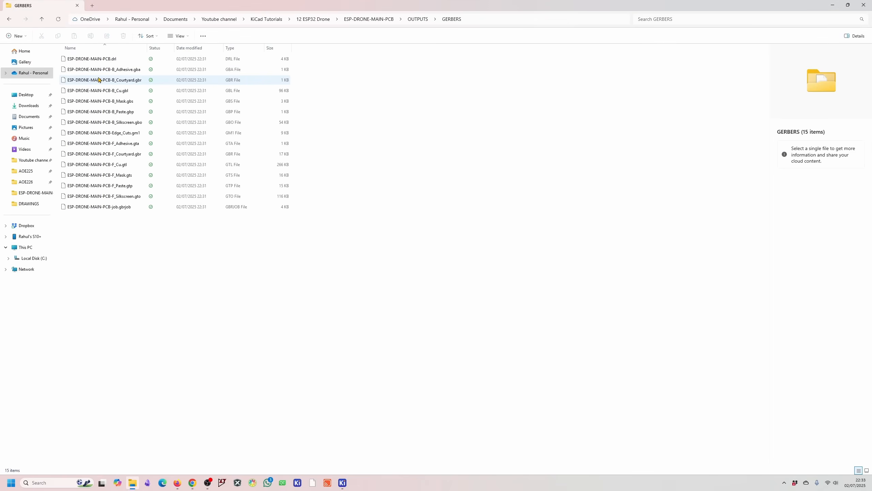
Check the generated files in the GERBERS and STEP folders and close File Explorer
left_click(106, 59)
left_click(418, 19)
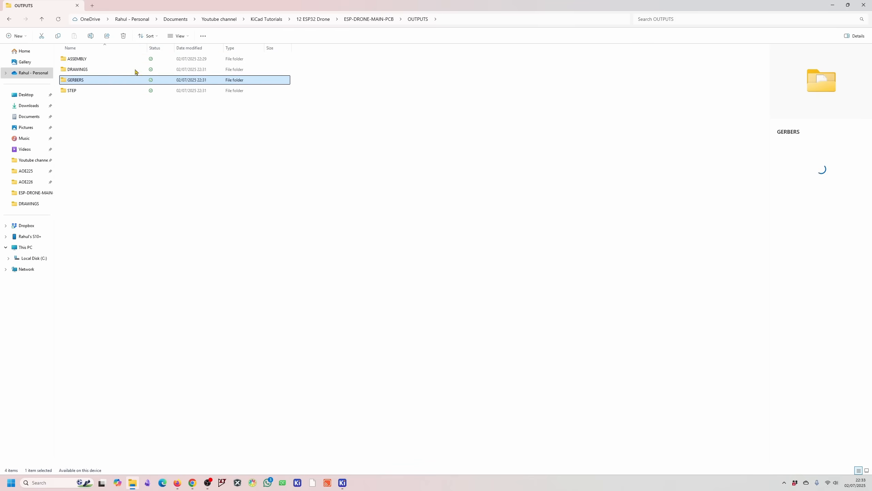
double_click(84, 90)
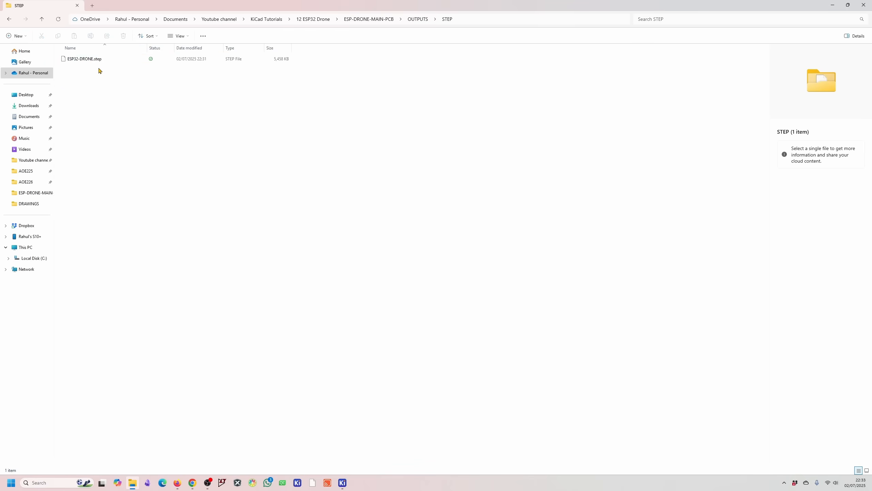
left_click(864, 5)
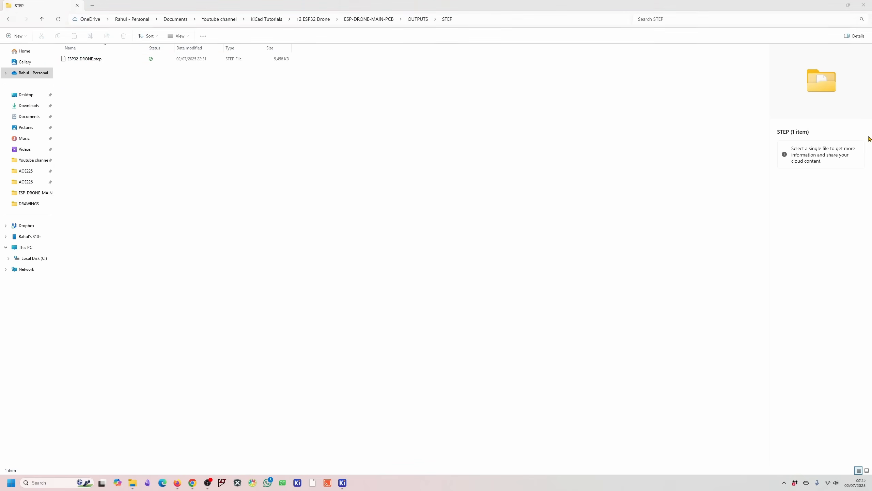